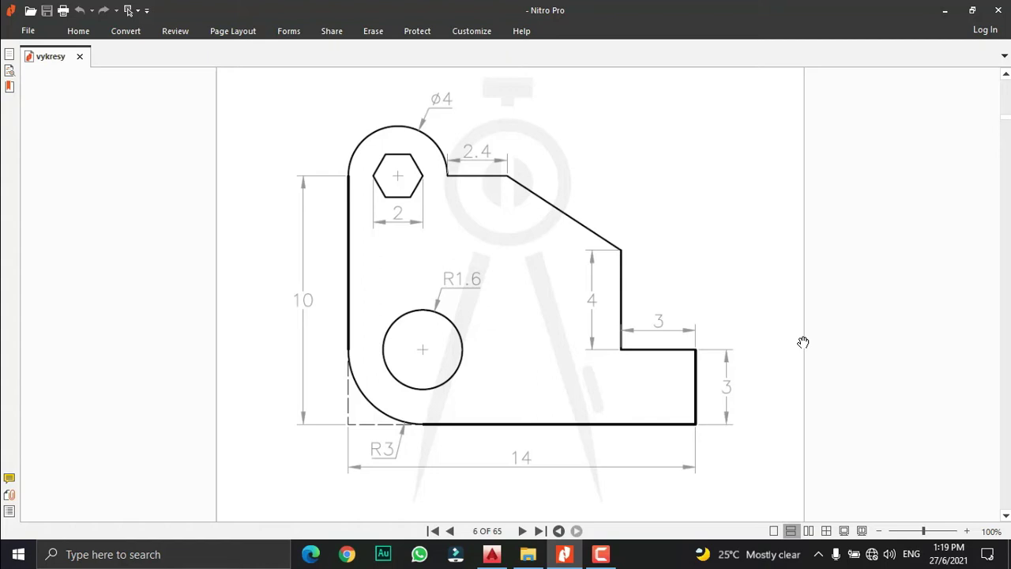
Step: Switch to AutoCAD and look over the empty drawing area around the origin
click(491, 554)
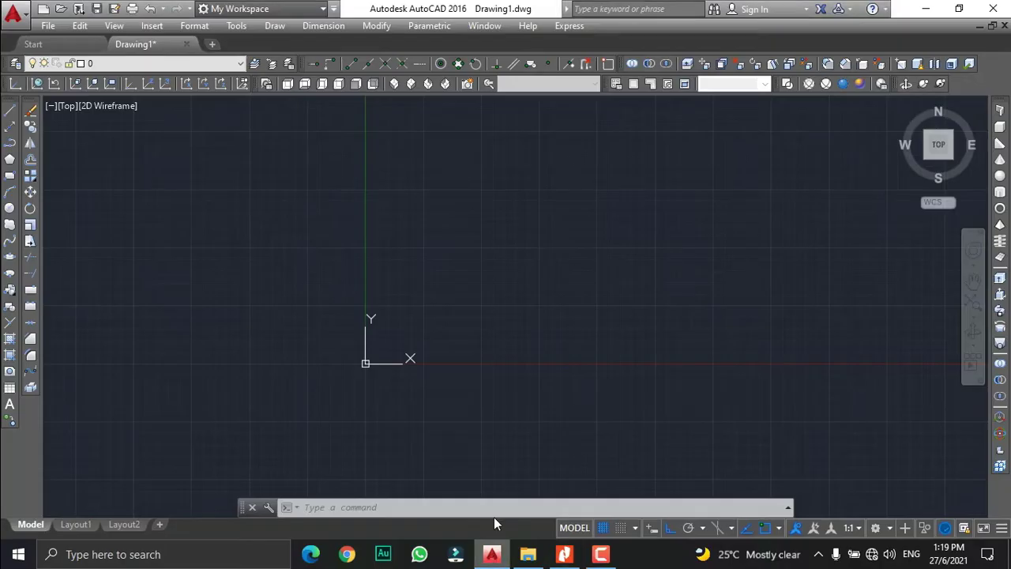
scroll(413, 373, down, 1)
scroll(546, 331, down, 3)
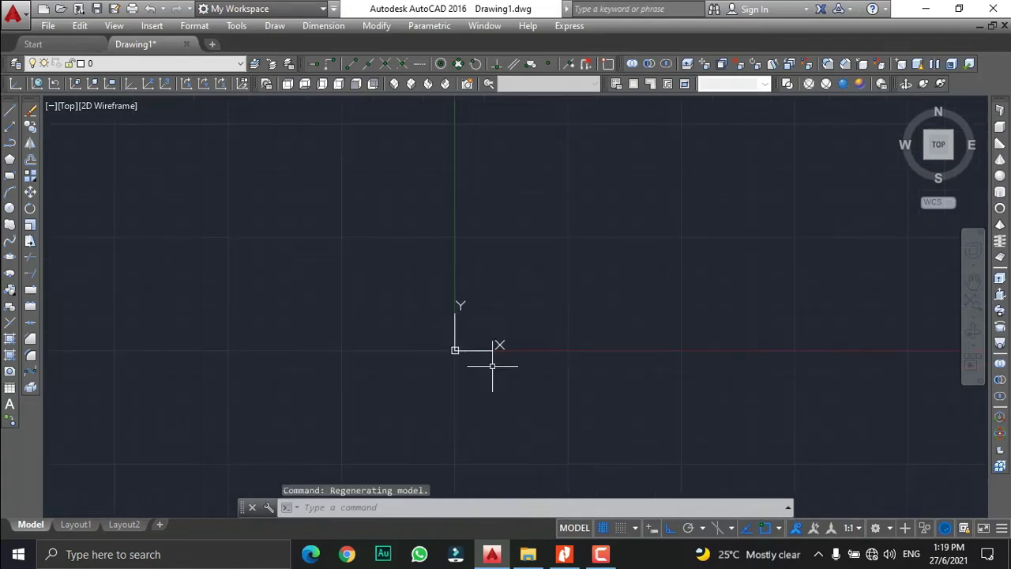
scroll(492, 368, up, 2)
scroll(592, 343, down, 2)
scroll(564, 361, down, 2)
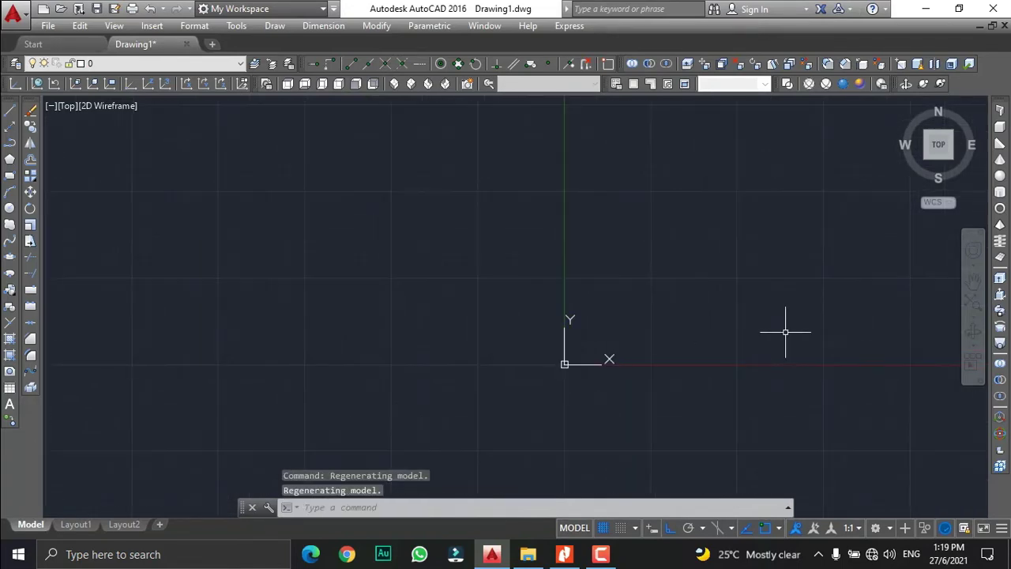
scroll(876, 350, up, 3)
scroll(869, 352, up, 2)
scroll(569, 312, down, 2)
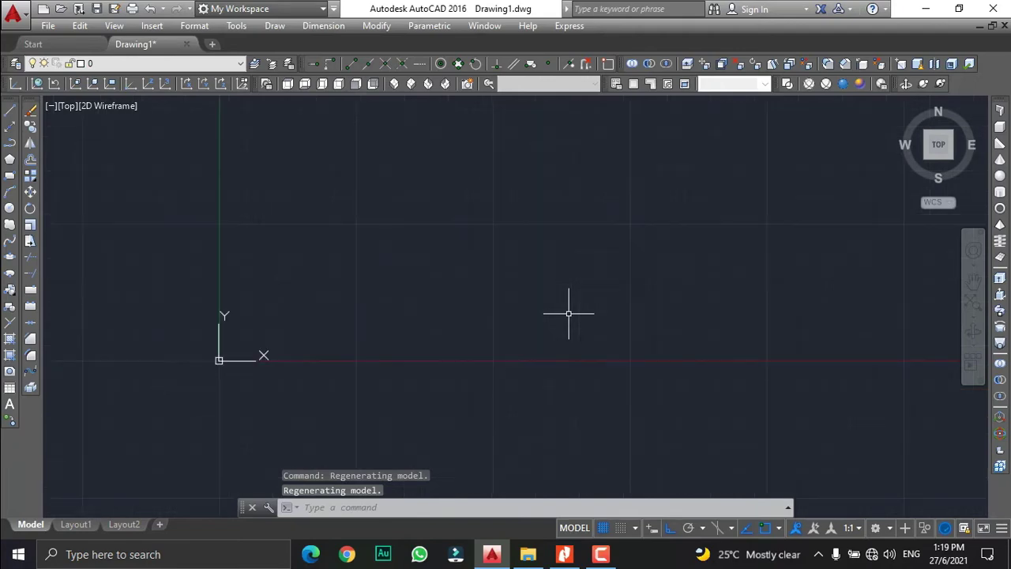
scroll(567, 313, up, 2)
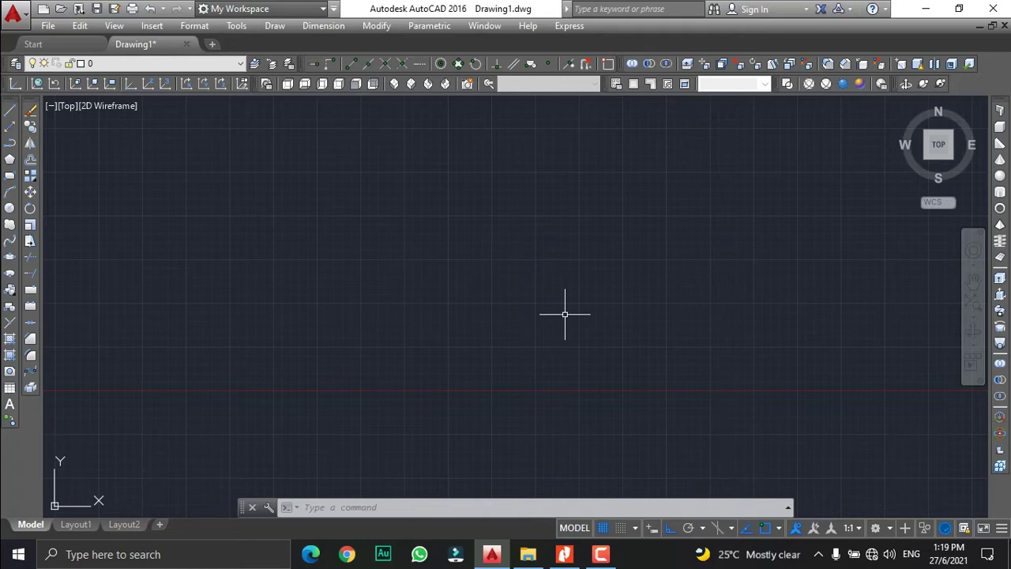
Step: Open the drawing units settings with the UNITS command and accept the current settings
click(331, 507)
text(units)
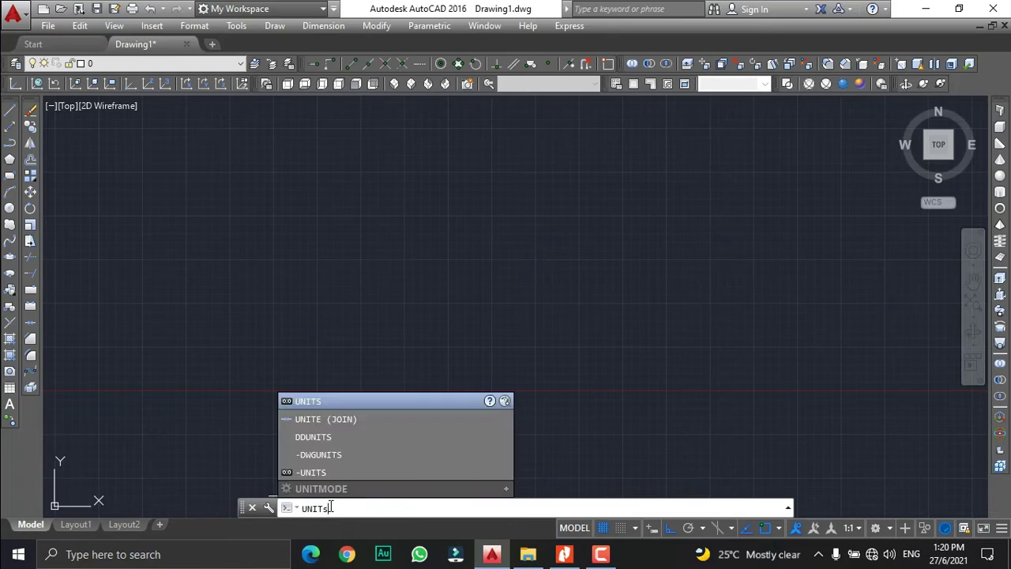
key(Return)
click(408, 408)
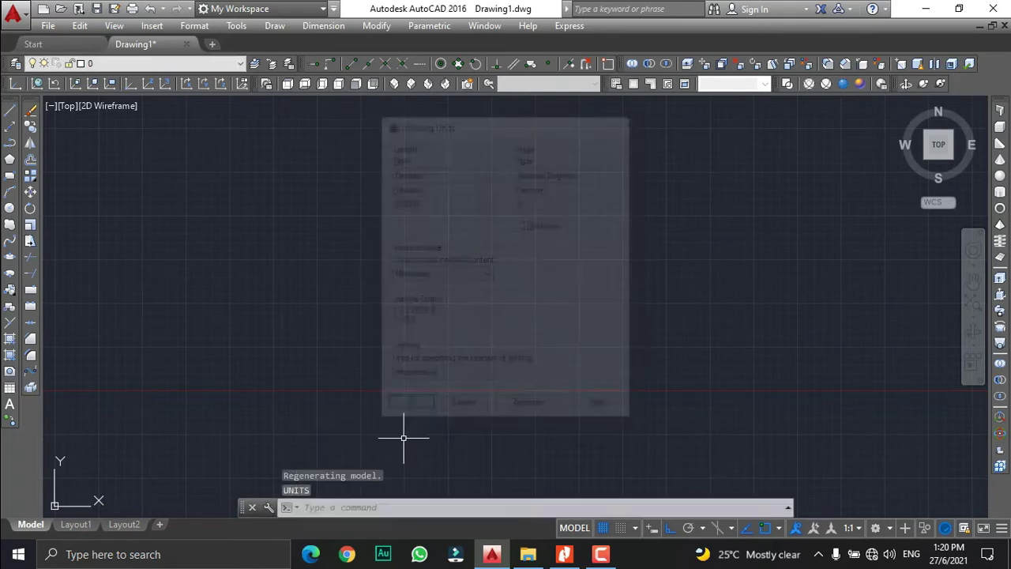
Step: Set the model space limits with the LIMITS command, accepting 0,0 as lower left corner and 297,210 as upper right corner
text(LIMI)
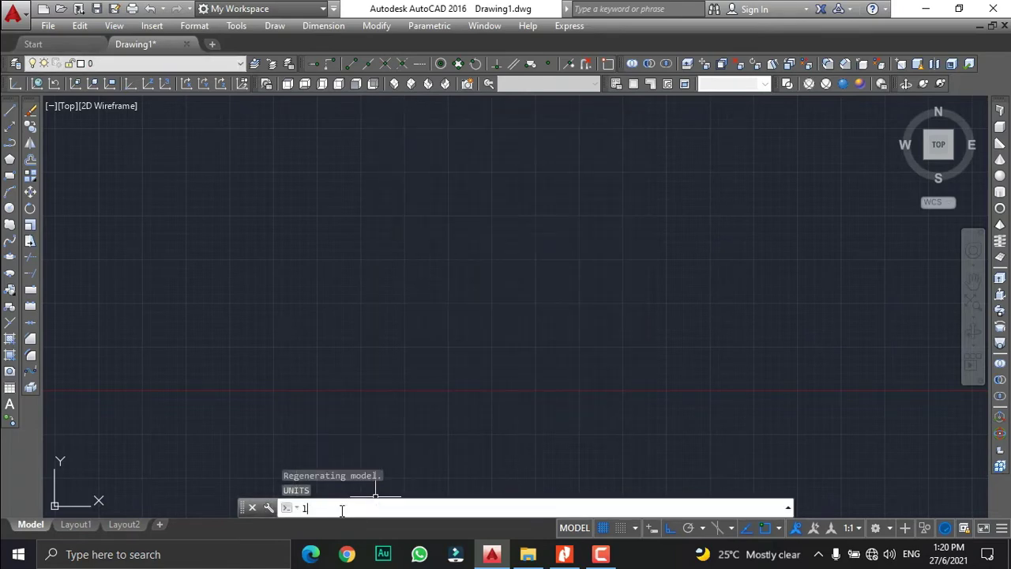
text(TS)
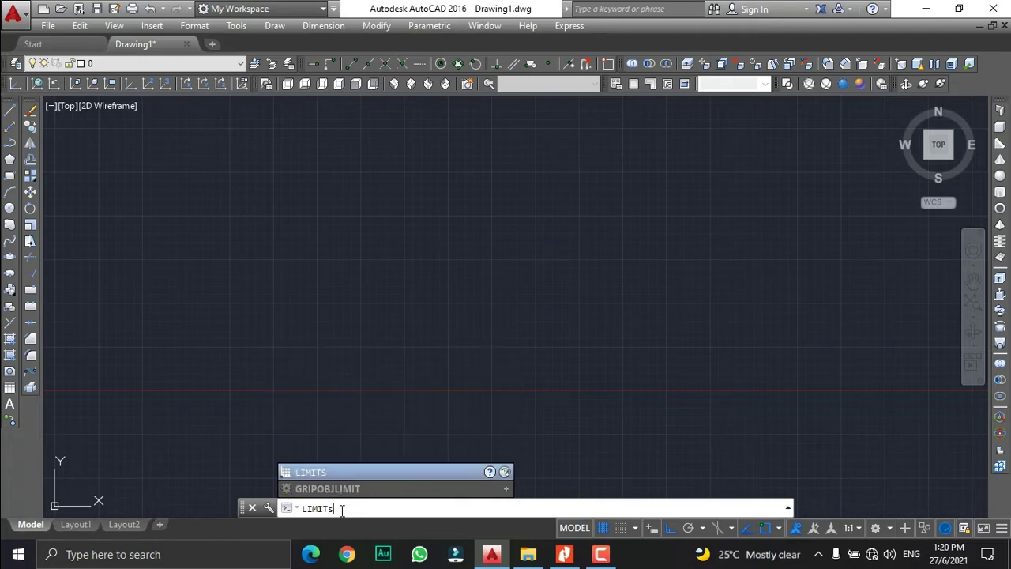
key(Return)
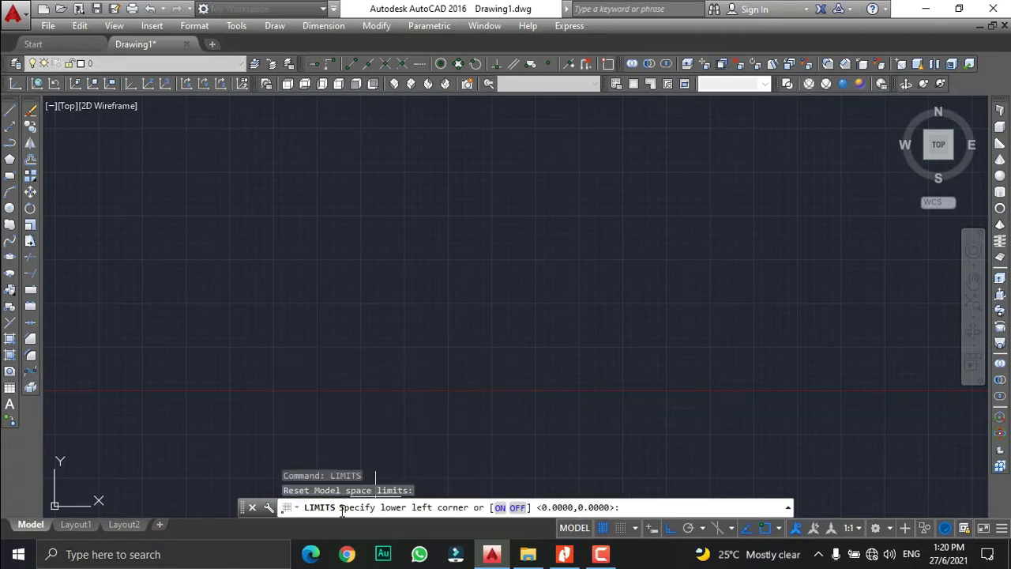
key(Return)
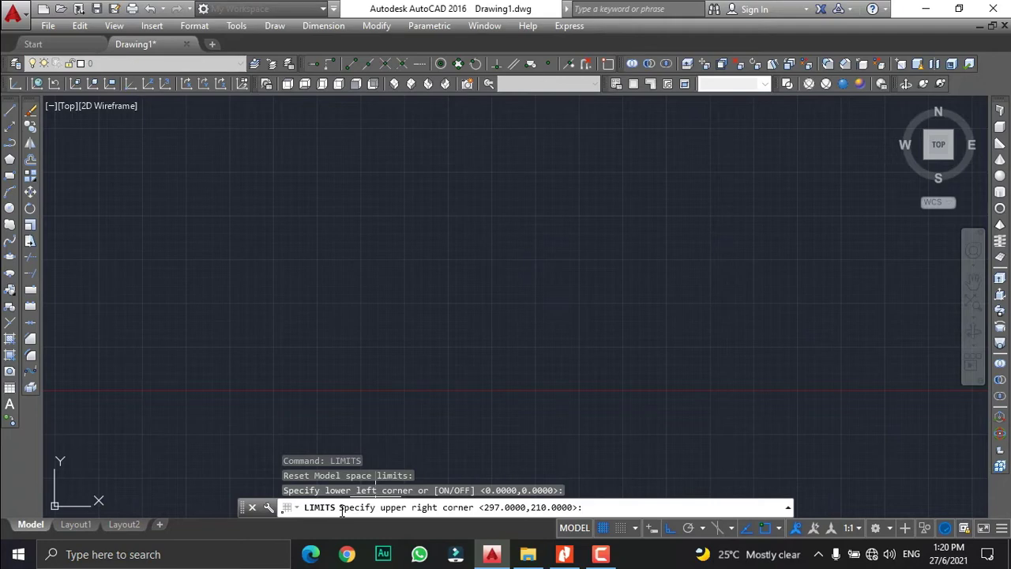
key(Return)
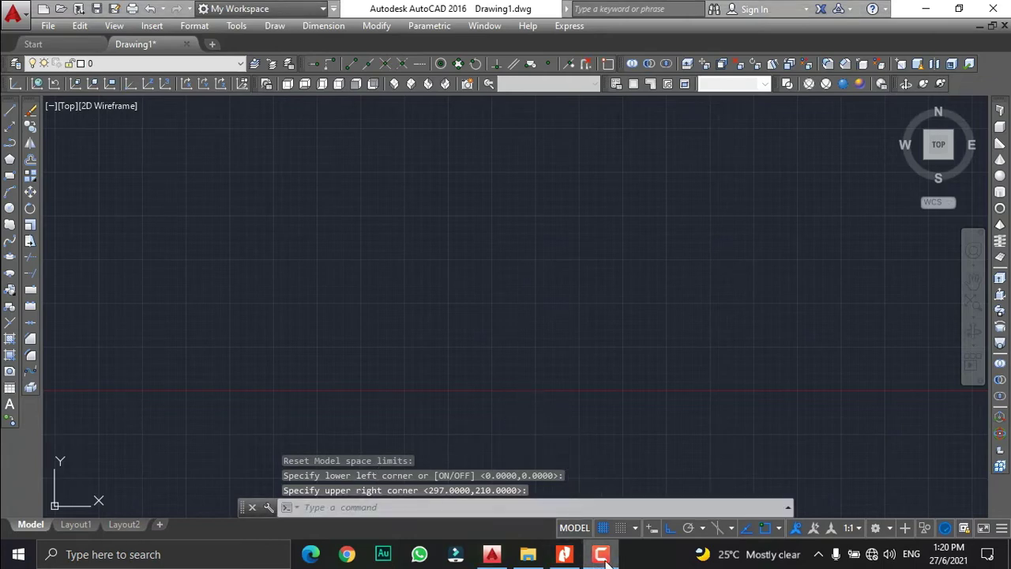
Step: Check the base length in the Nitro Pro reference drawing and draw a 14-unit horizontal line toward the left in AutoCAD
click(564, 553)
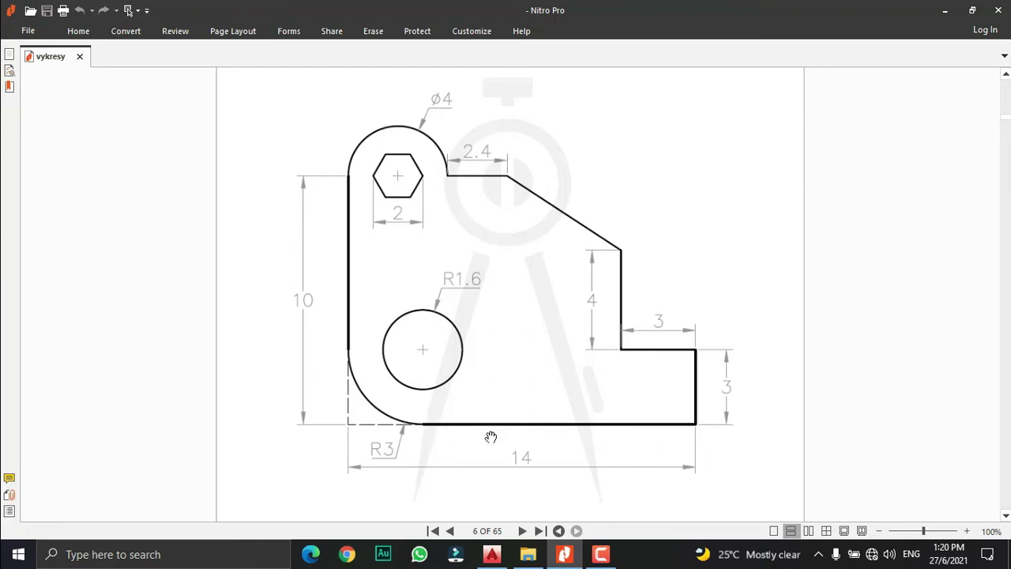
click(492, 554)
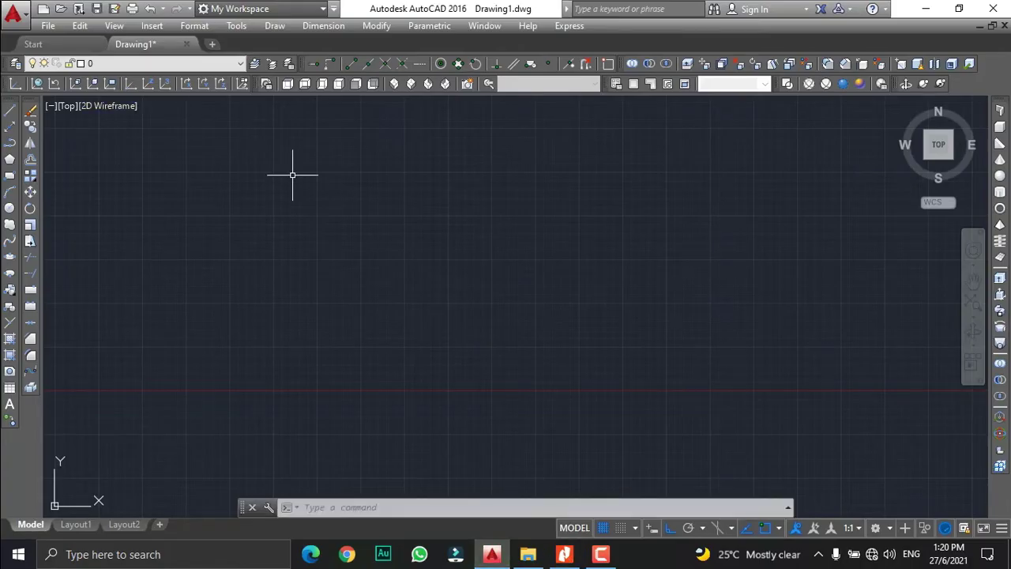
text(l)
key(Return)
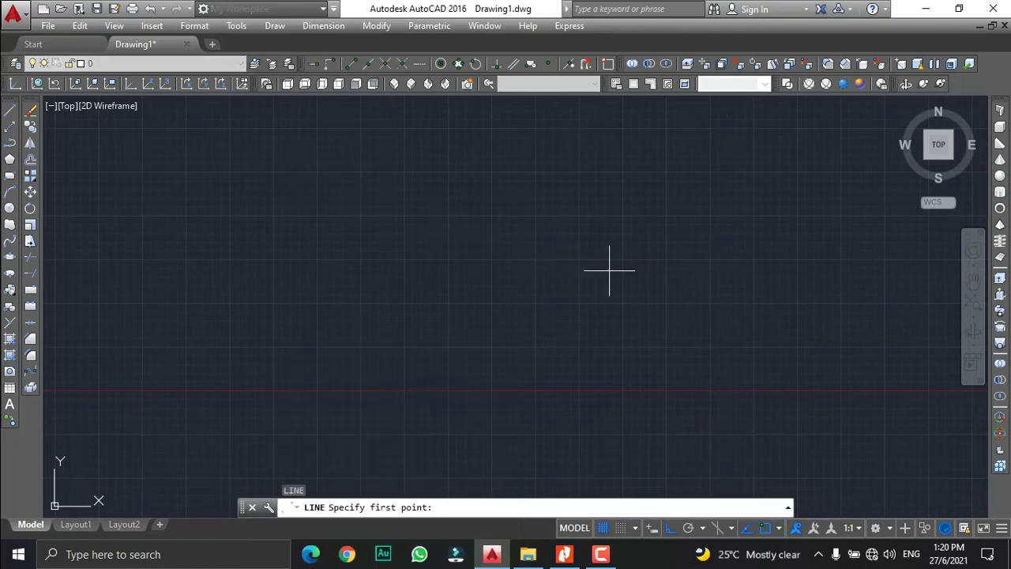
click(530, 307)
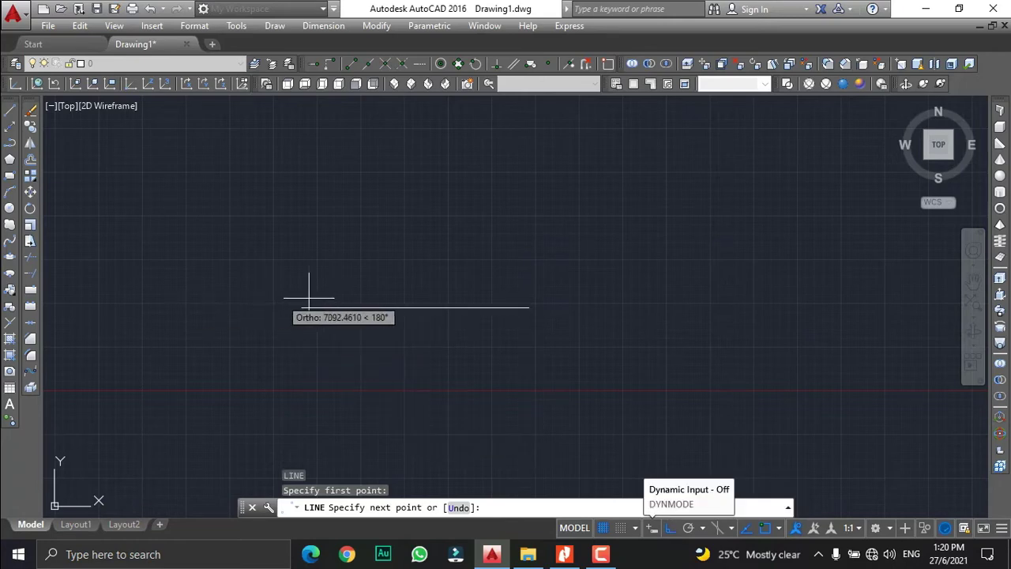
text(14)
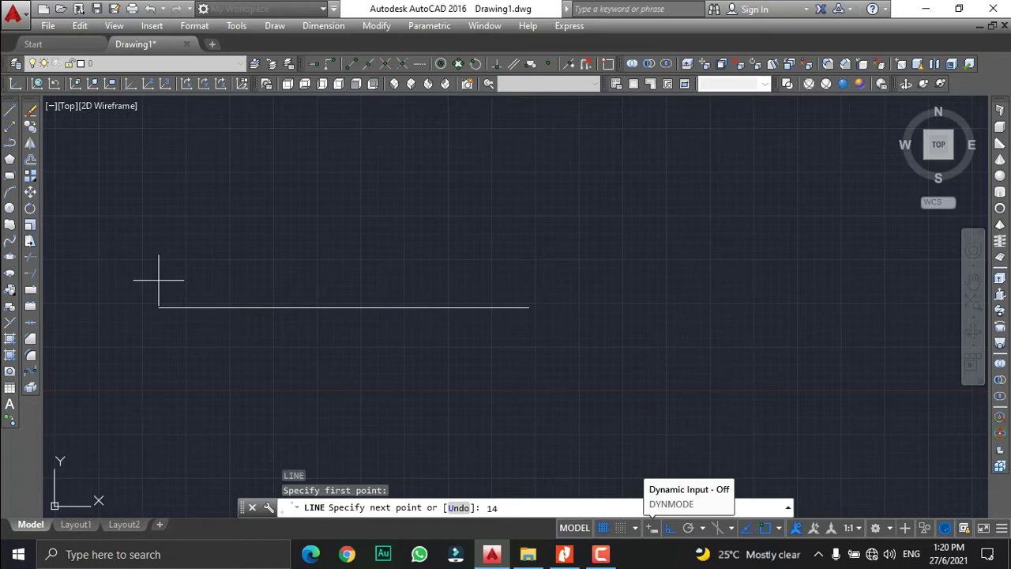
key(Return)
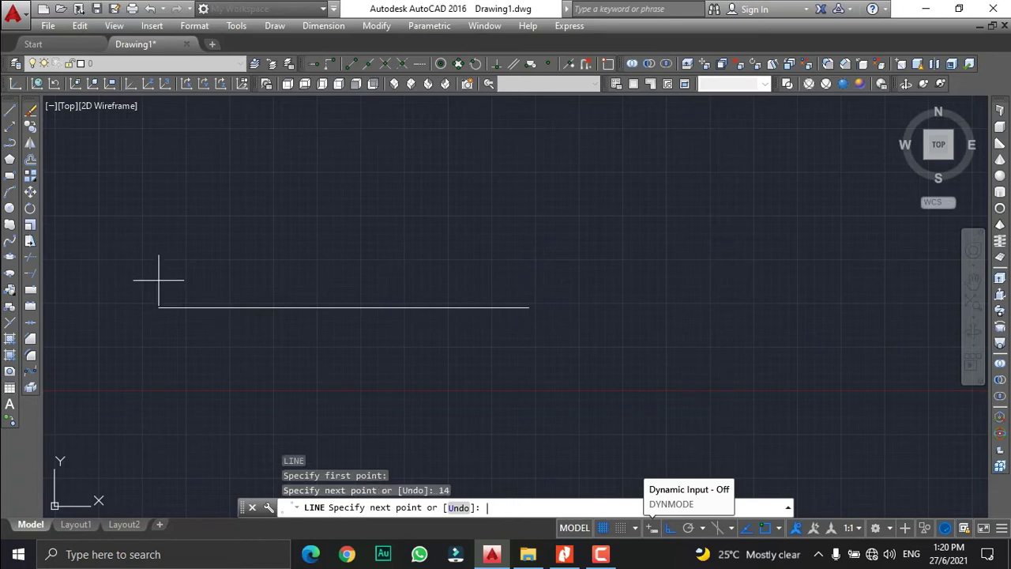
key(Return)
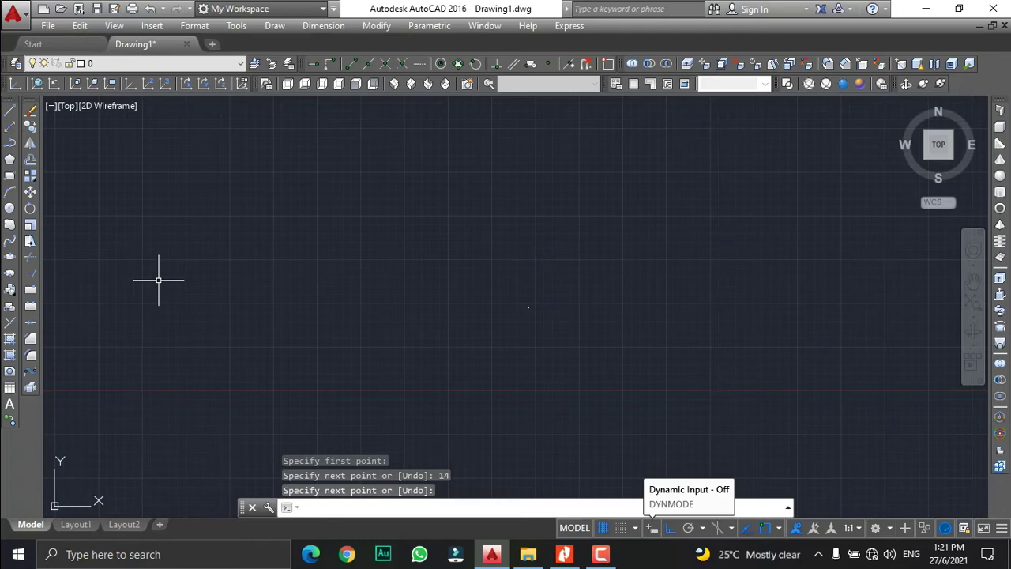
Step: Zoom to the drawing's extents and frame the whole base line with free space above it
text(z)
key(Return)
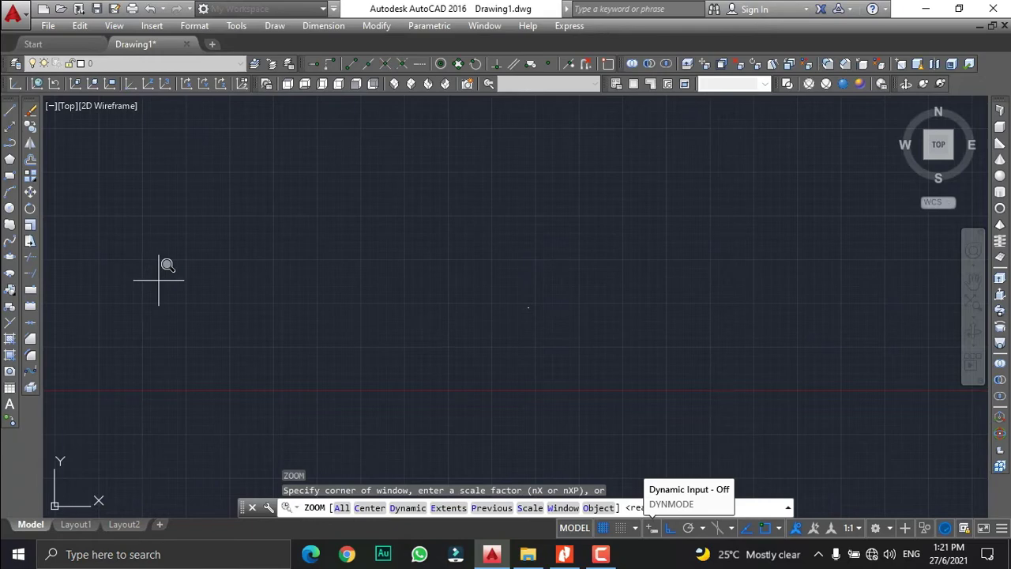
text(e)
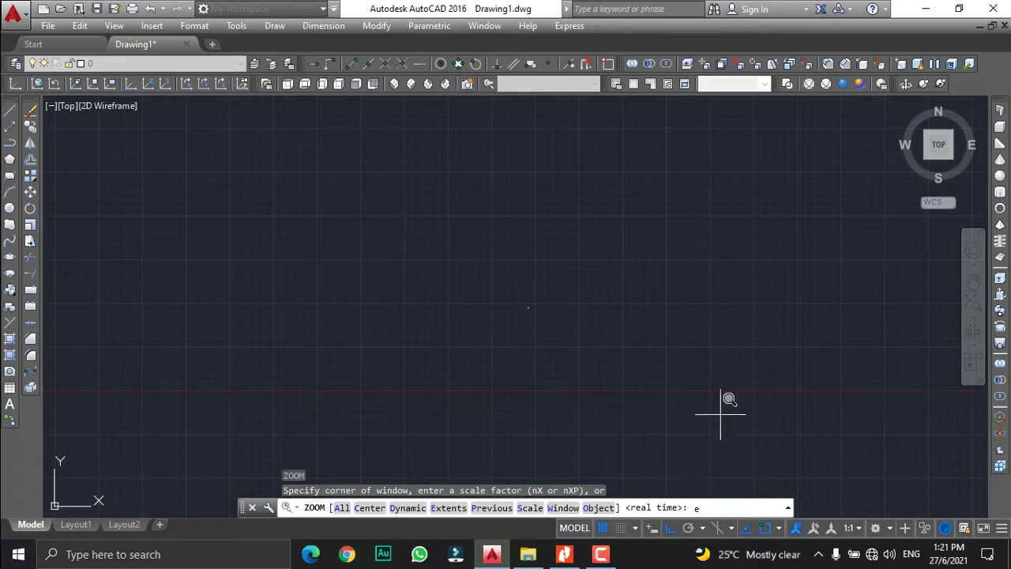
key(Return)
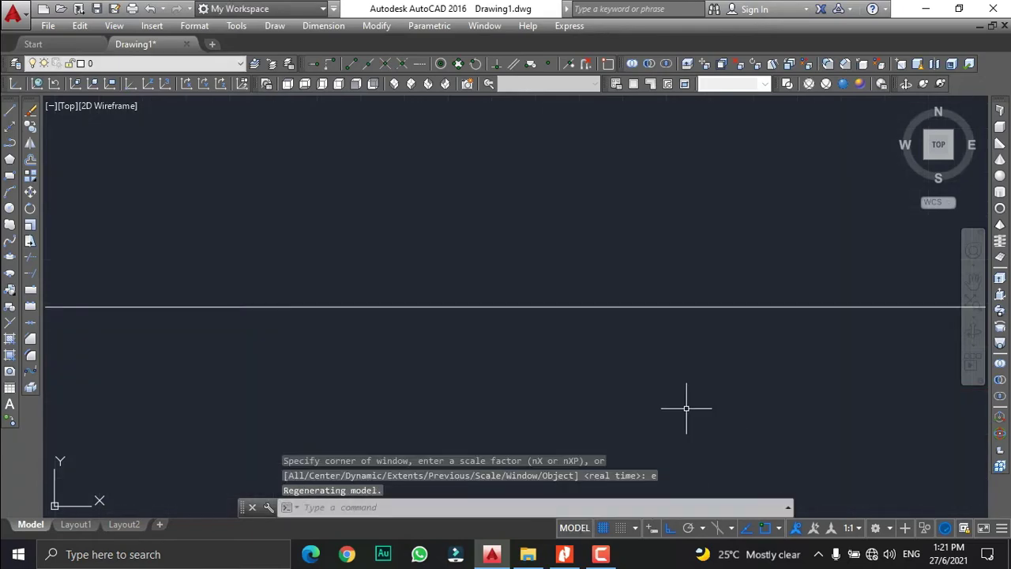
scroll(512, 305, down, 2)
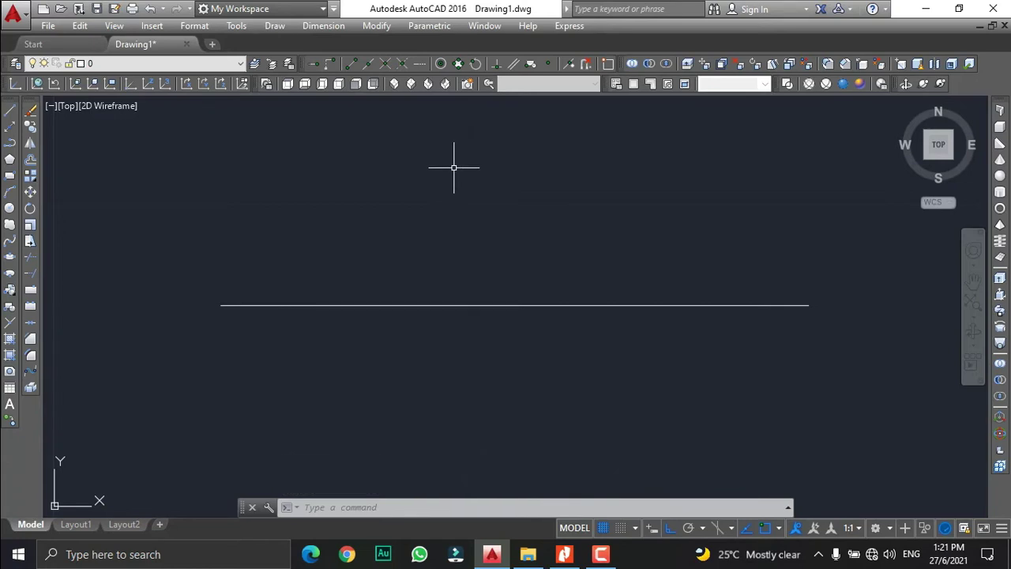
middle_drag(455, 168, 373, 316)
scroll(345, 302, down, 2)
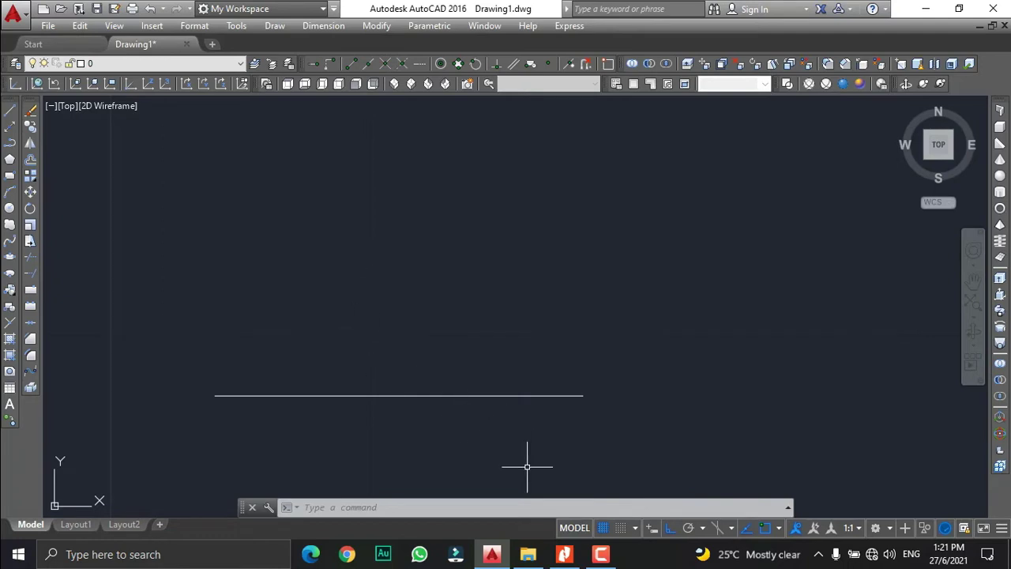
Step: Check the reference drawing and draw a 10-unit vertical line upward from the base line's left endpoint with object snap on
click(566, 556)
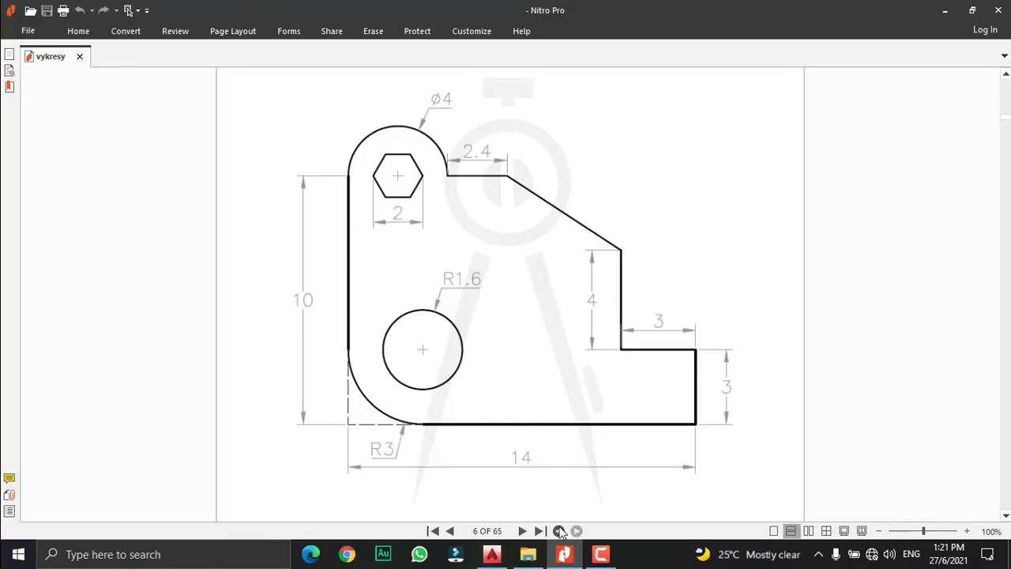
click(564, 554)
click(8, 114)
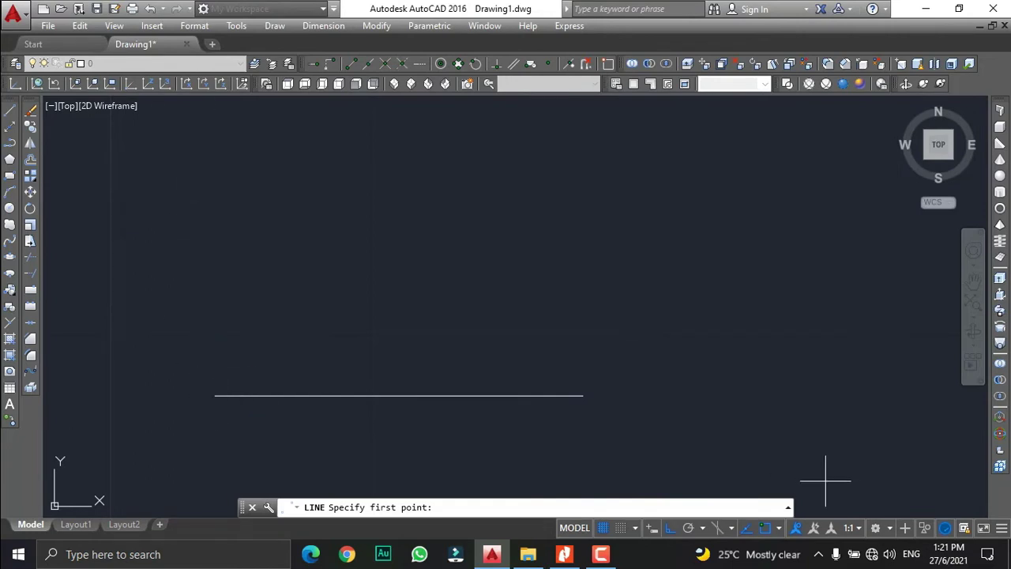
click(781, 529)
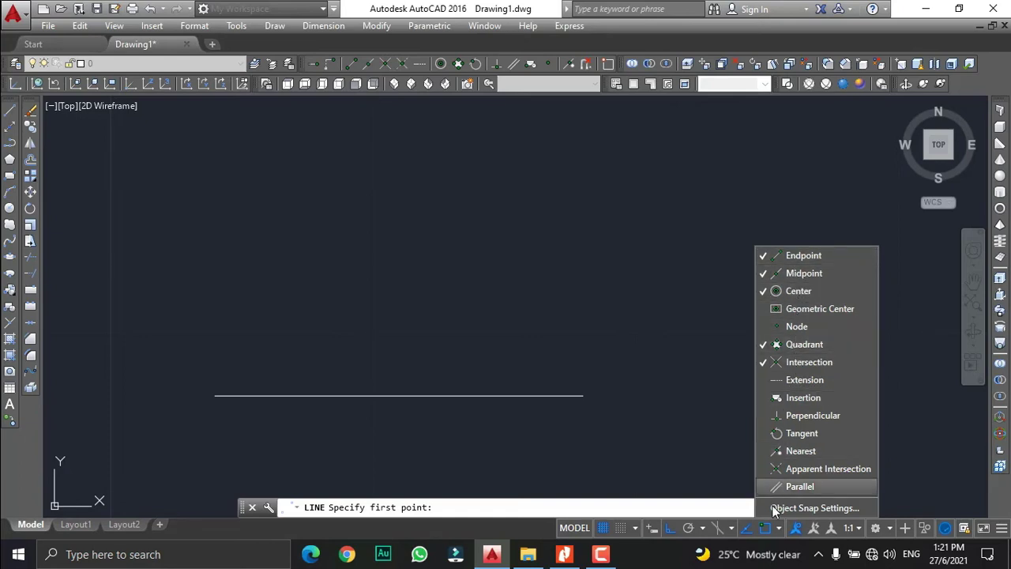
click(778, 532)
click(770, 531)
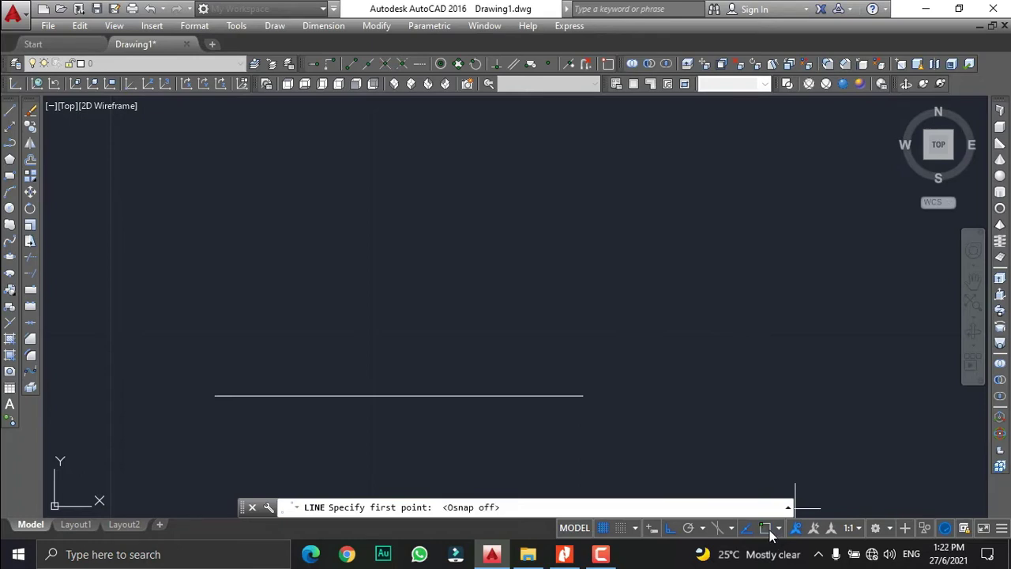
click(769, 531)
click(214, 396)
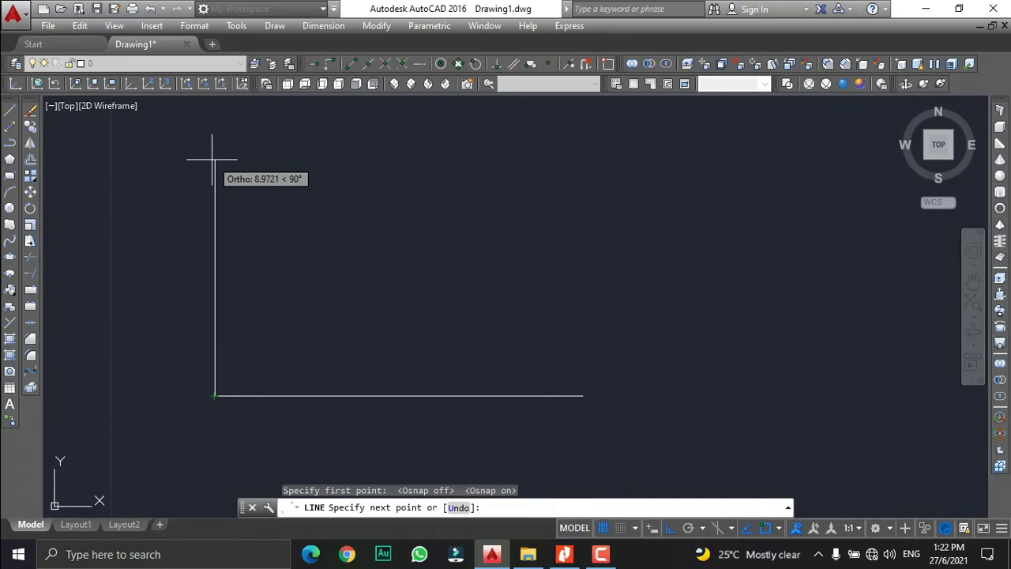
text(10)
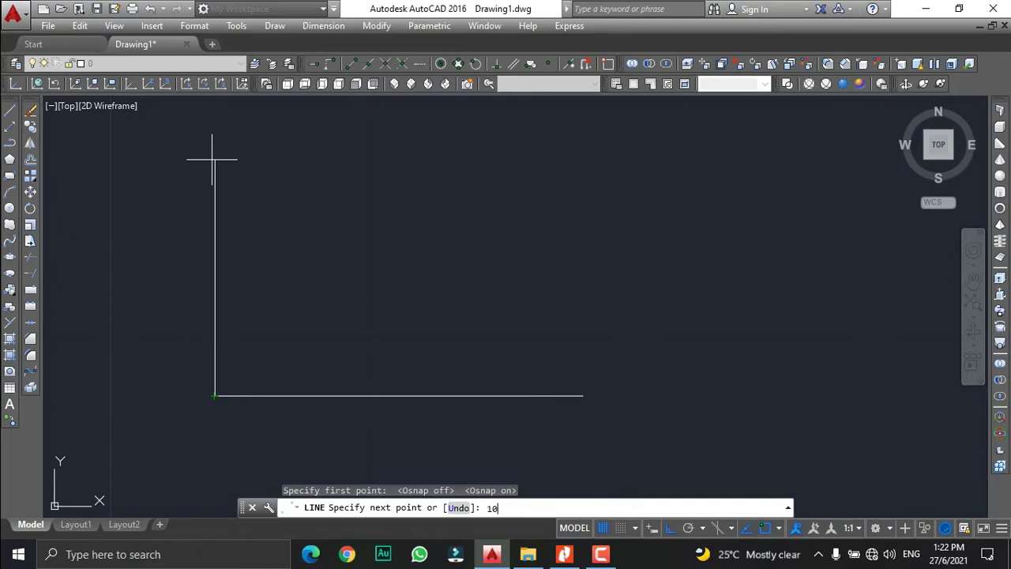
key(Return)
key(Escape)
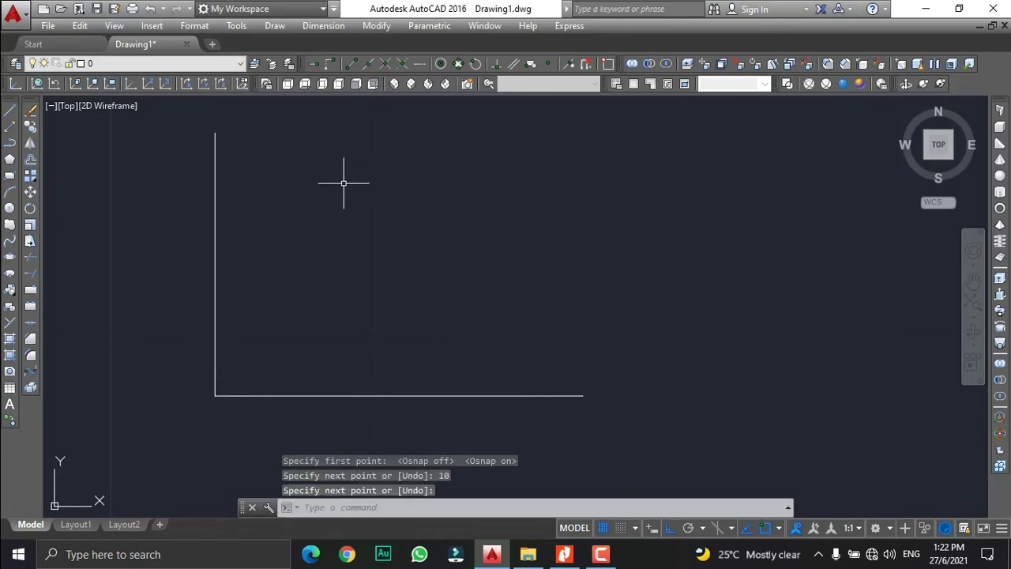
Step: Check the Nitro Pro reference drawing and draw a 3-unit vertical line upward from the base line's right endpoint in AutoCAD
click(564, 554)
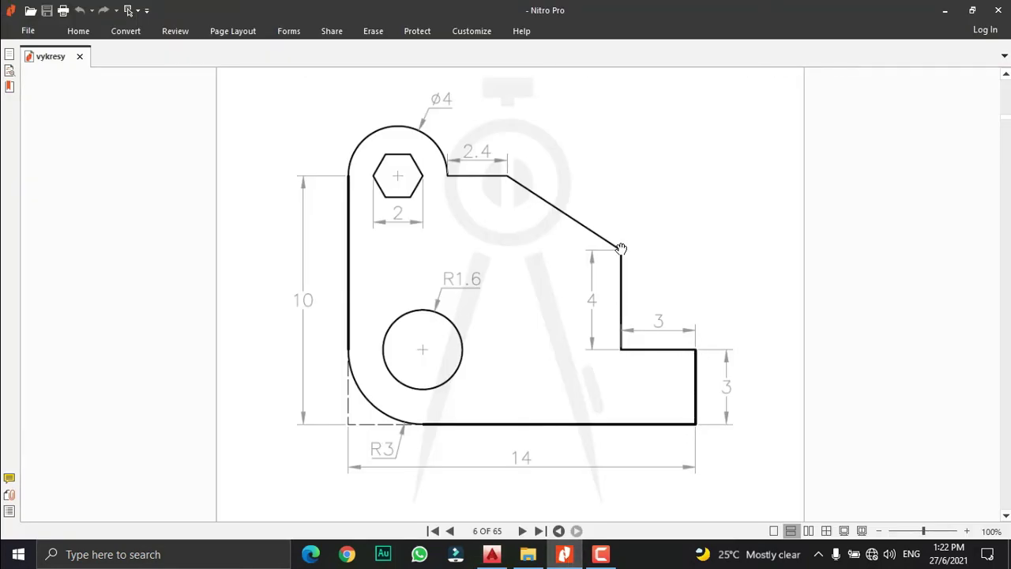
click(491, 554)
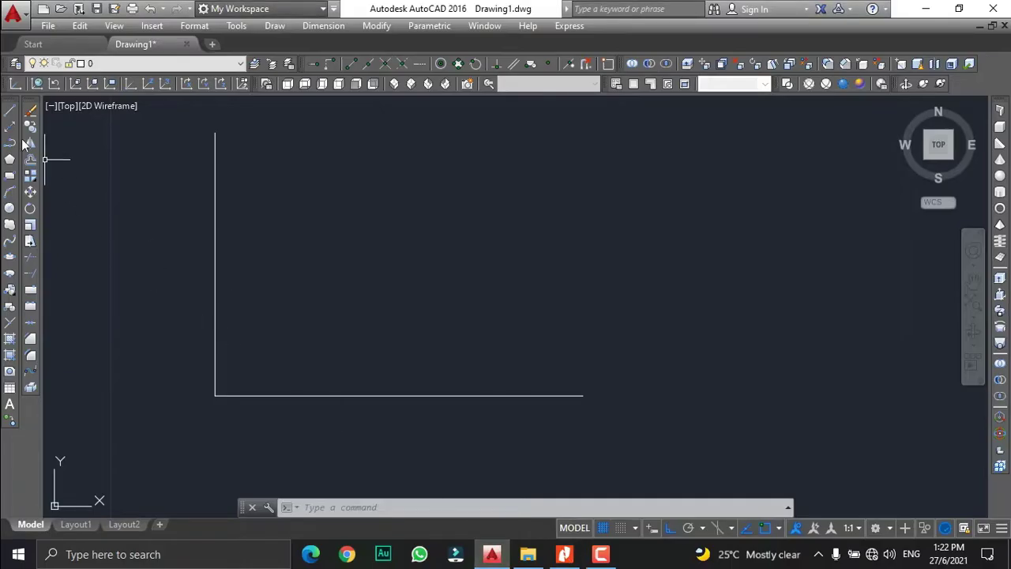
click(10, 110)
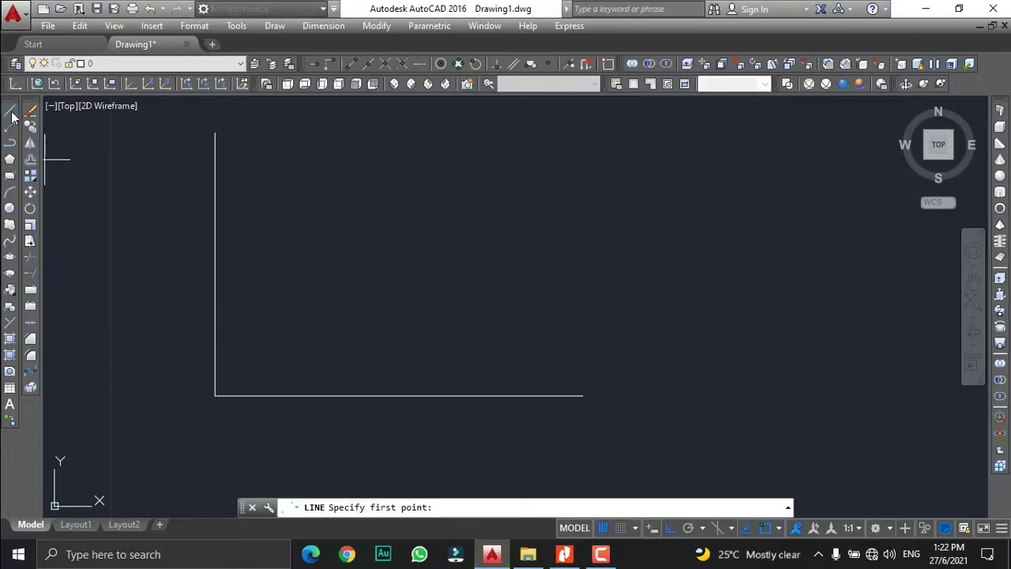
click(583, 395)
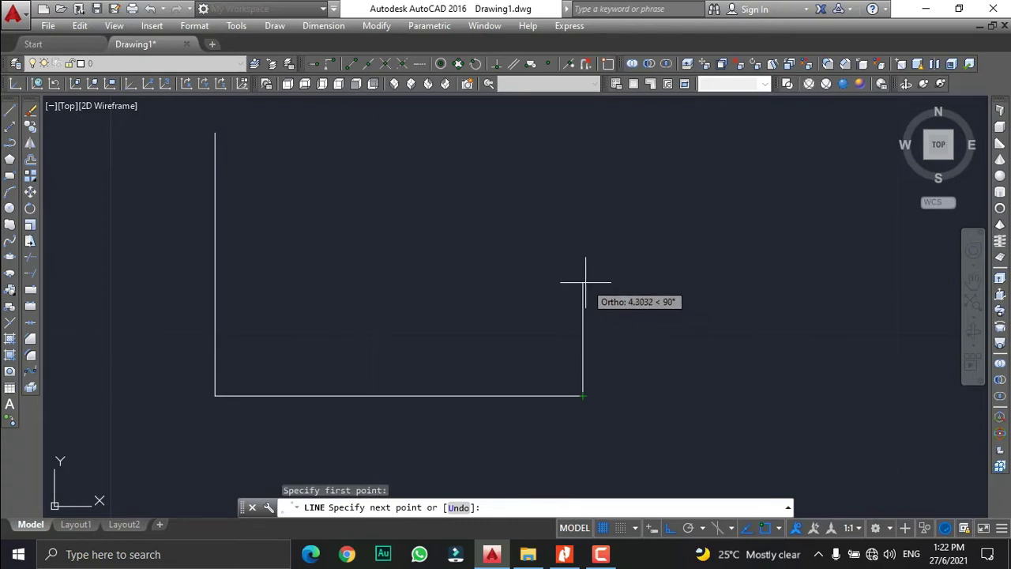
text(3)
key(Return)
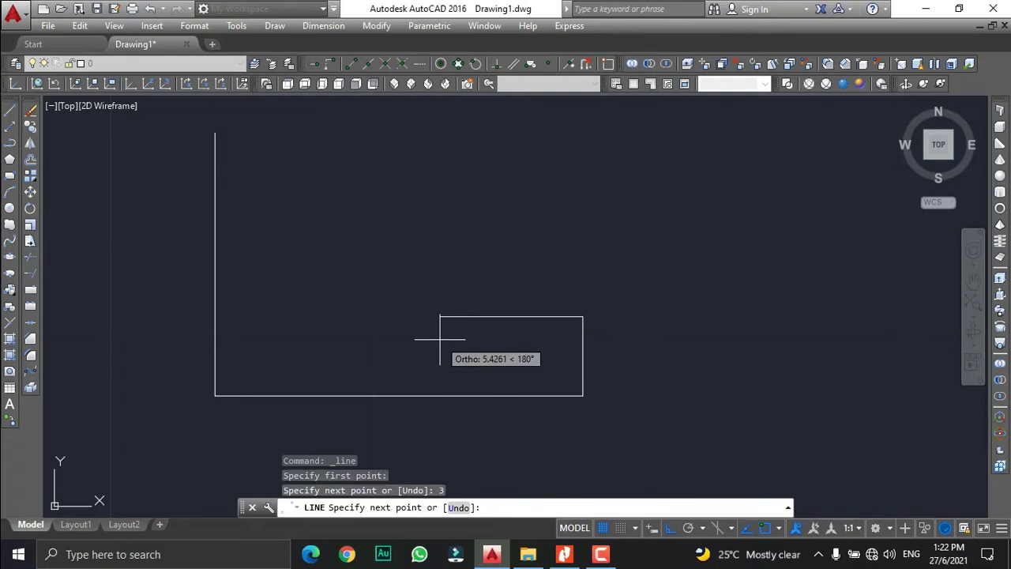
Step: Continue the outline with a 3-unit horizontal line toward the left and a 4-unit vertical line upward, ending the line there
text(3)
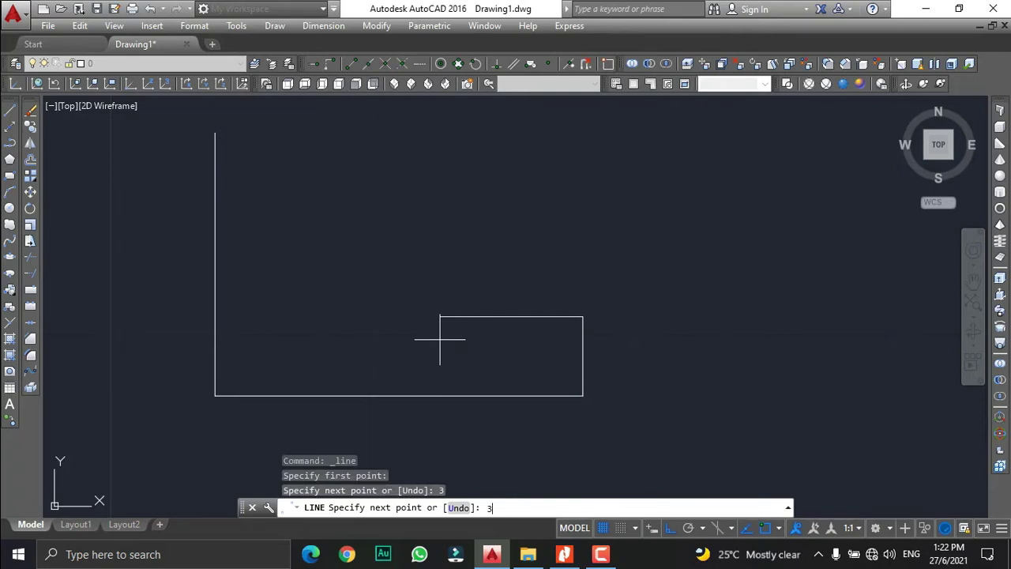
key(Return)
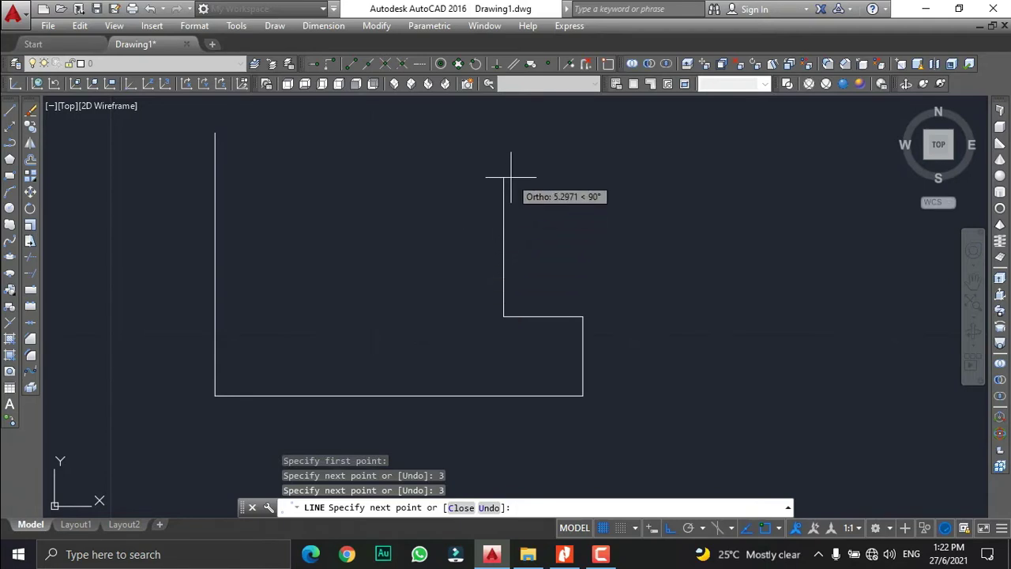
text(4)
key(Return)
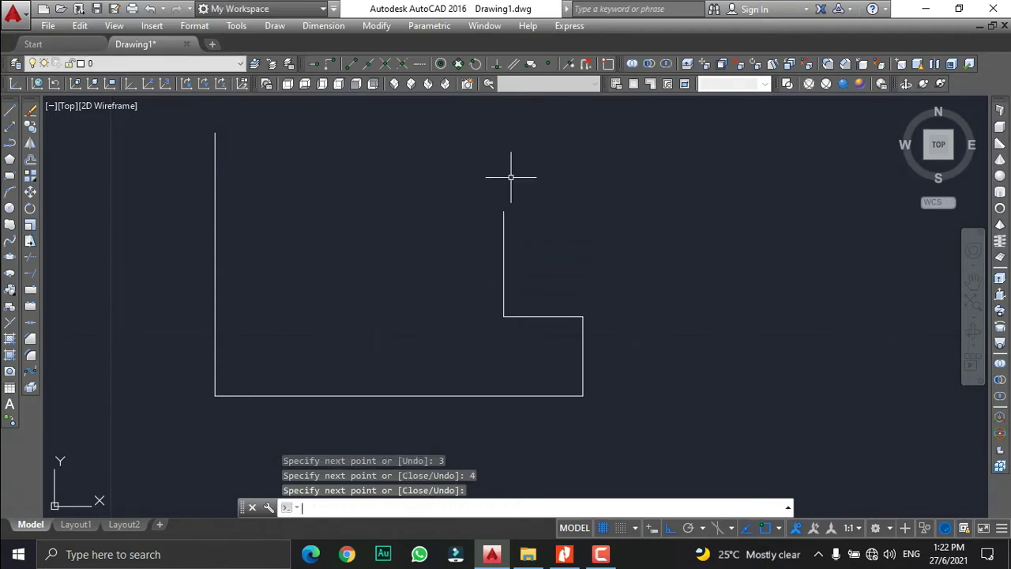
key(Return)
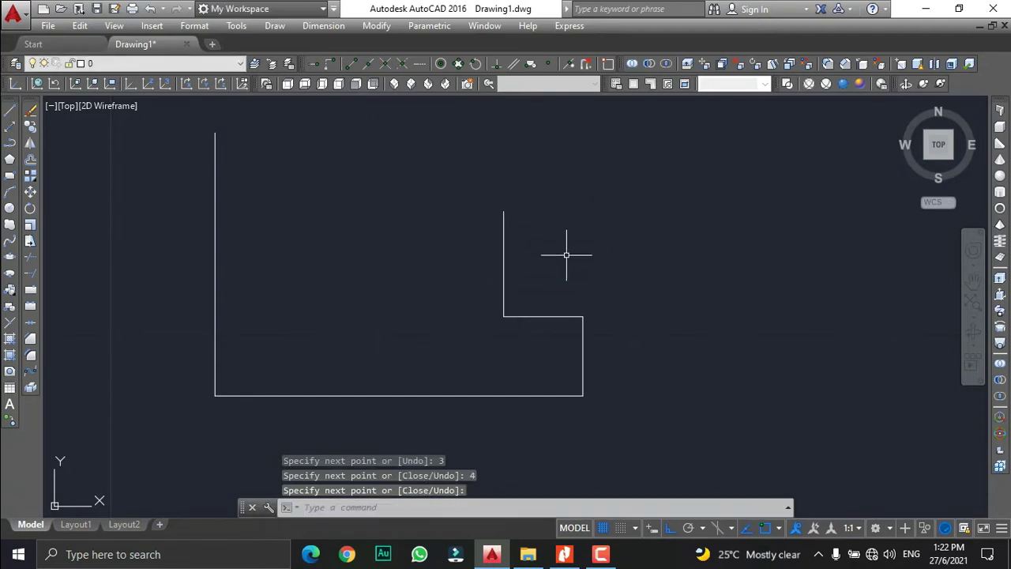
click(565, 556)
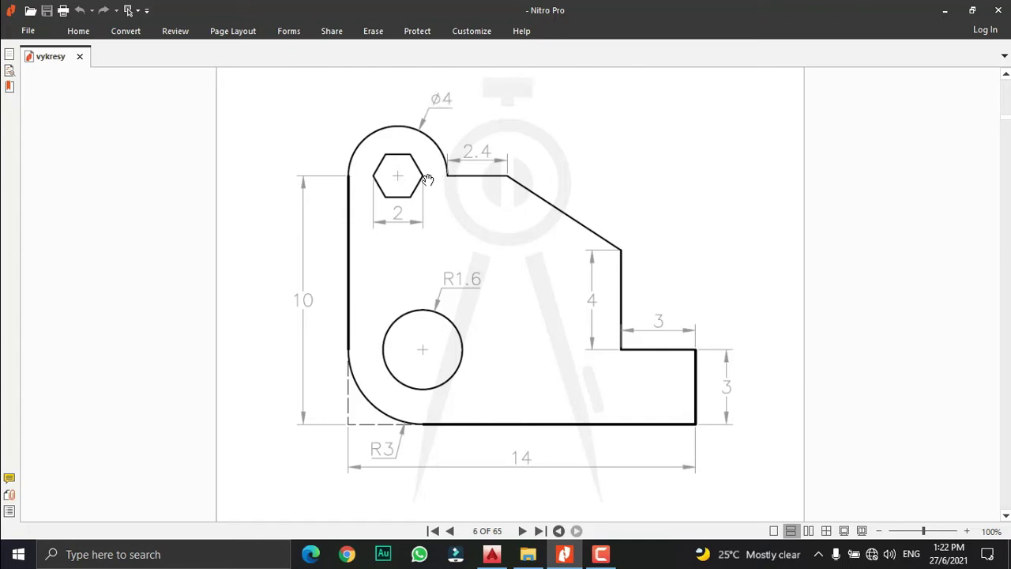
click(492, 554)
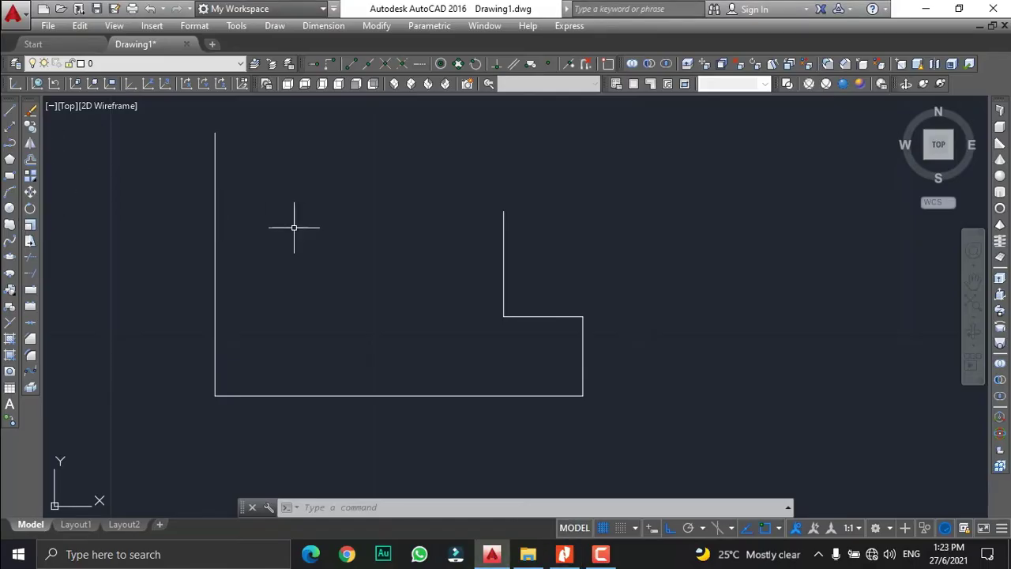
text(c)
key(Return)
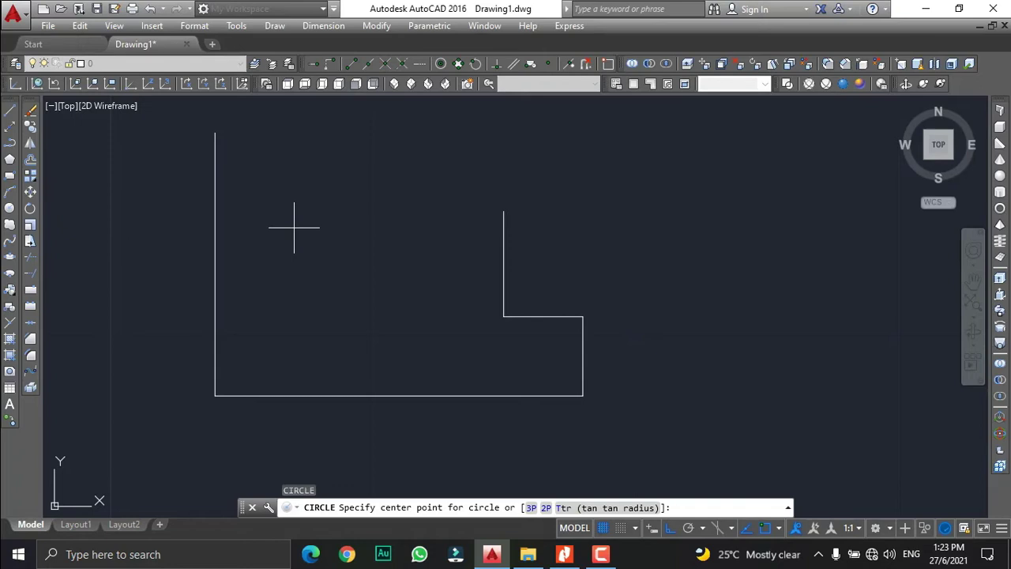
key(Escape)
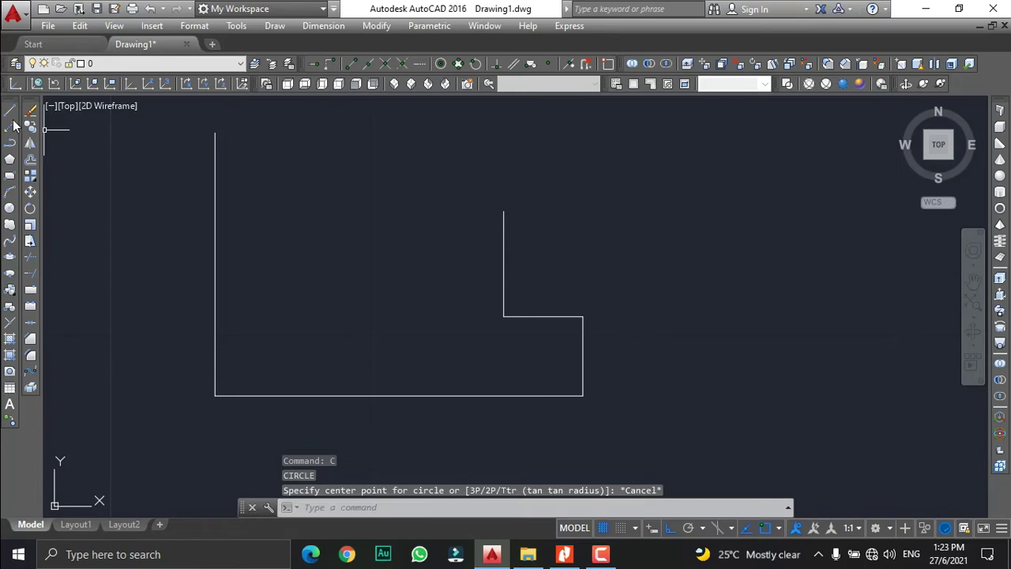
Step: Draw a 4-unit horizontal line toward the right from the top endpoint of the left vertical line
text(line)
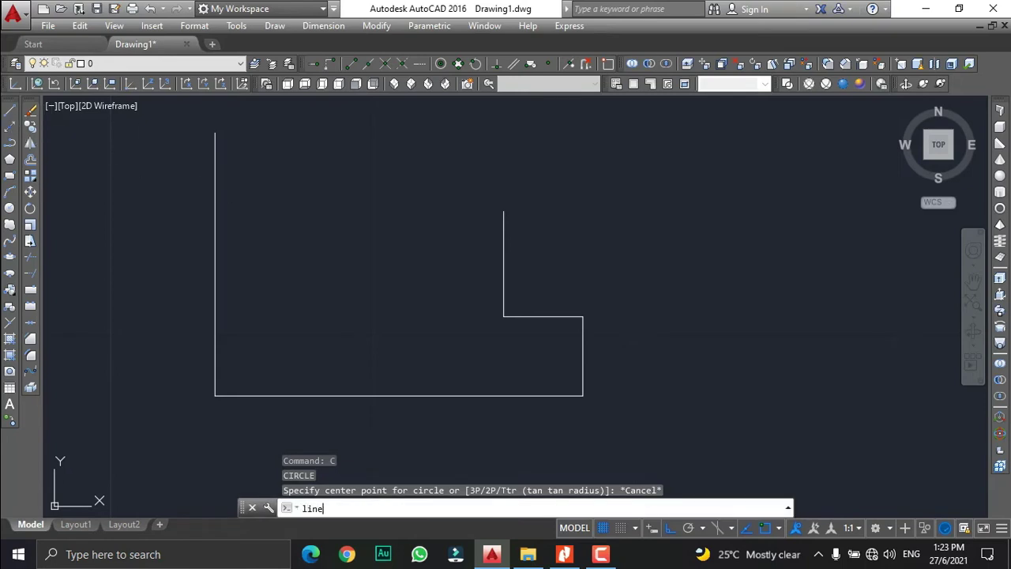
key(Return)
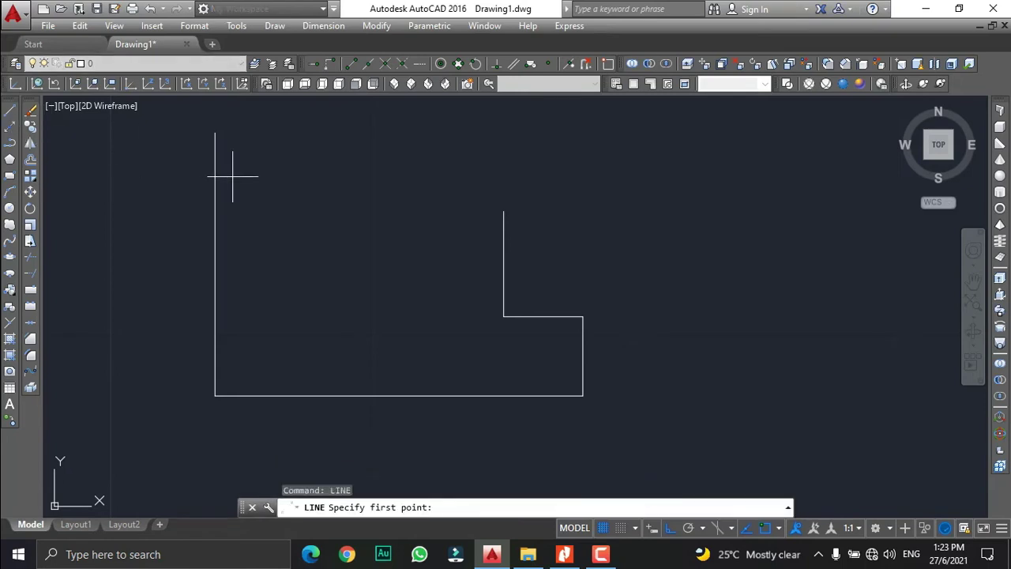
click(215, 132)
text(4)
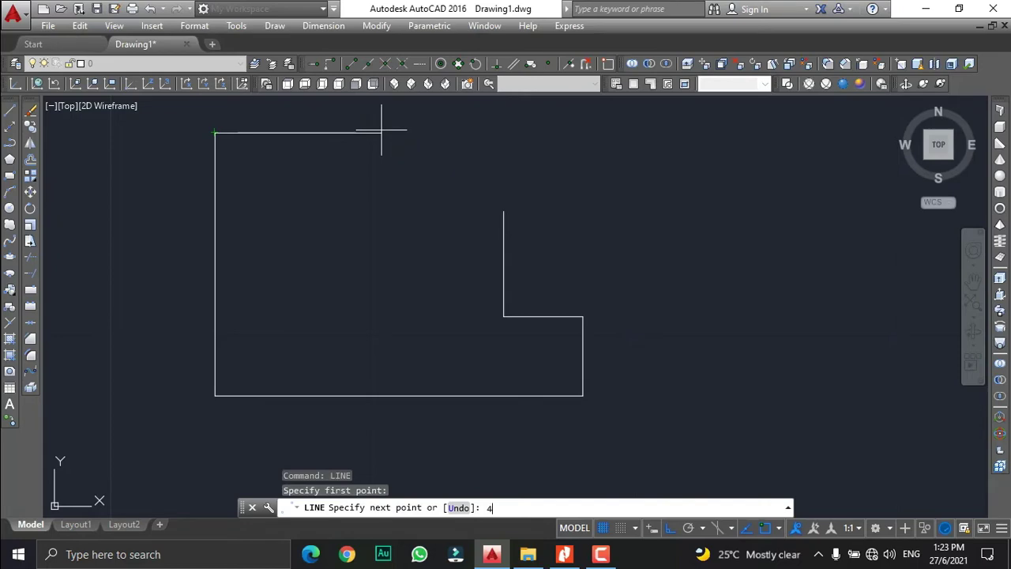
key(Return)
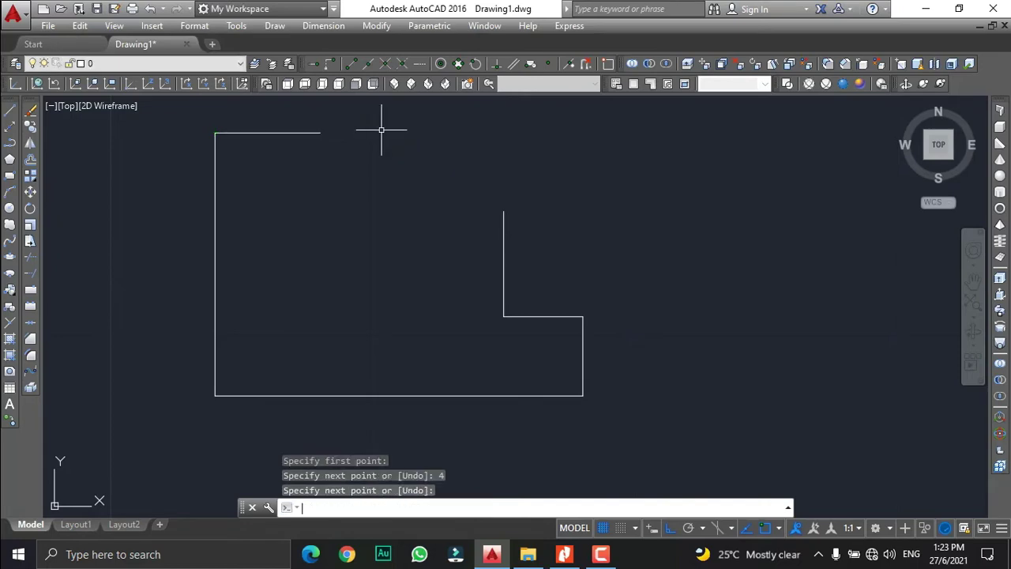
Step: Check the reference drawing and draw a circle centred on the 4-unit line's midpoint, with its radius reaching the left vertical line's top endpoint
click(566, 555)
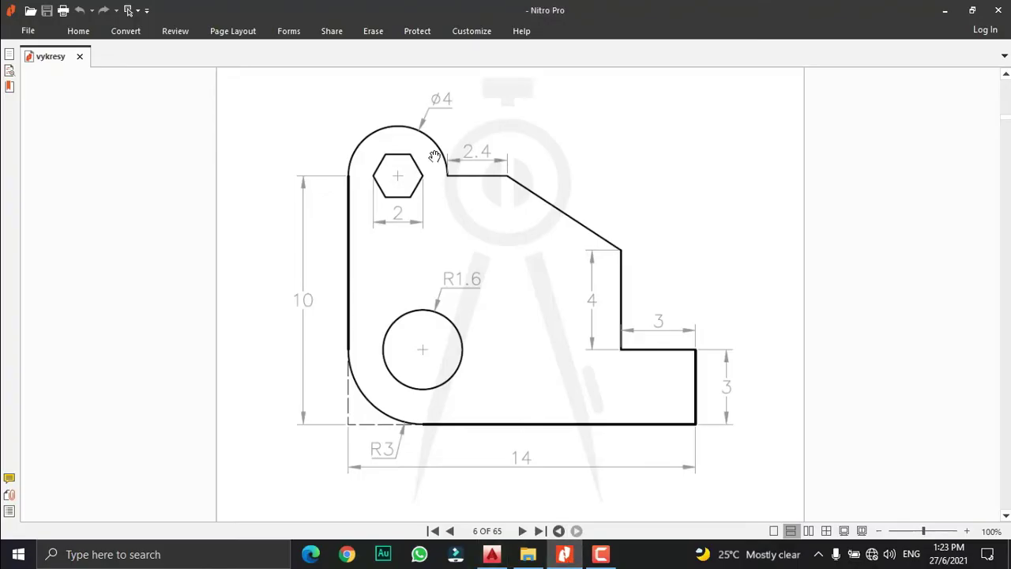
click(564, 555)
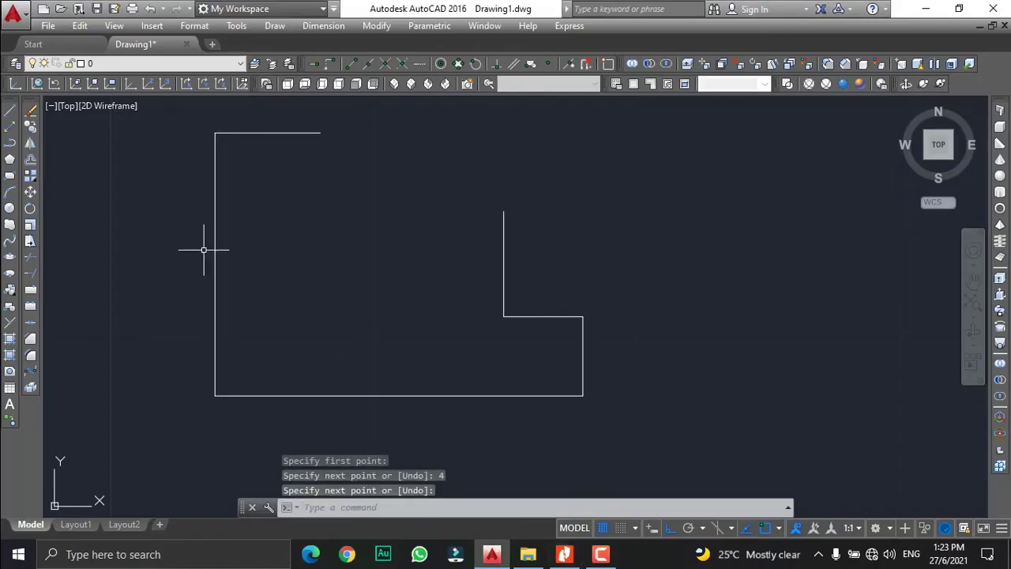
click(11, 209)
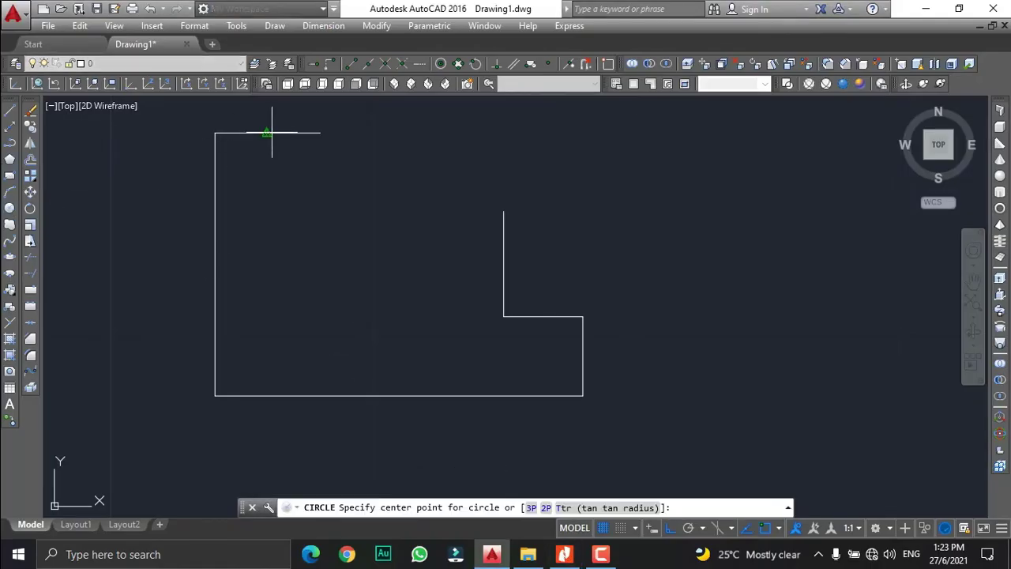
click(267, 134)
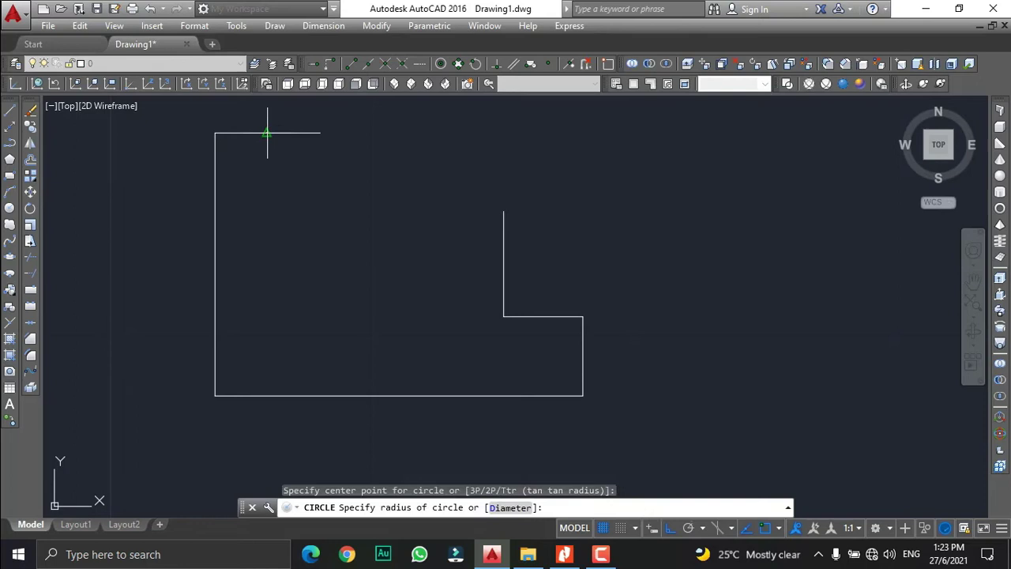
click(214, 133)
scroll(266, 214, down, 2)
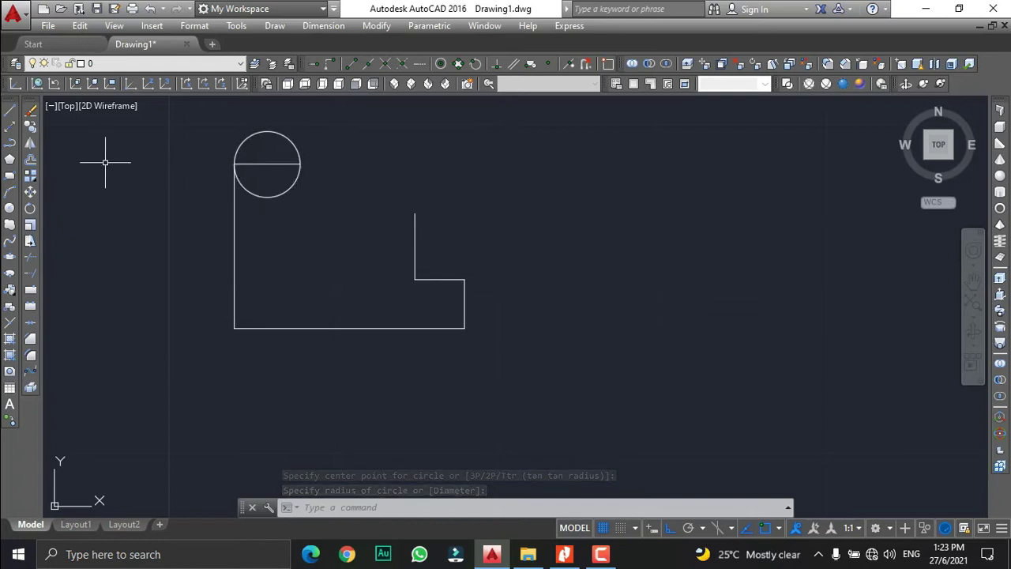
Step: Check the length of the short horizontal edge beside the top arc in the Nitro Pro reference and return to AutoCAD
click(563, 556)
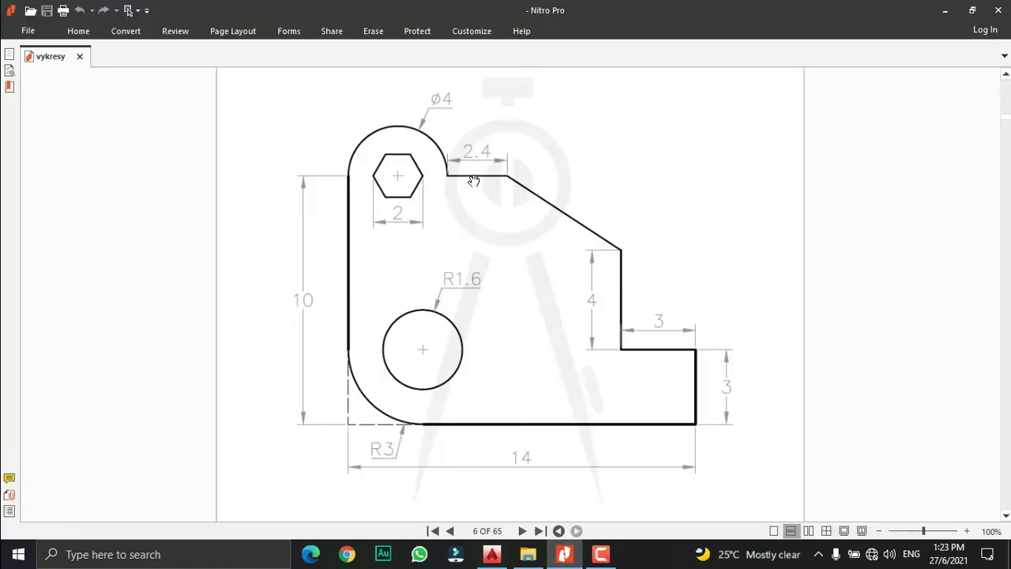
click(528, 554)
click(564, 553)
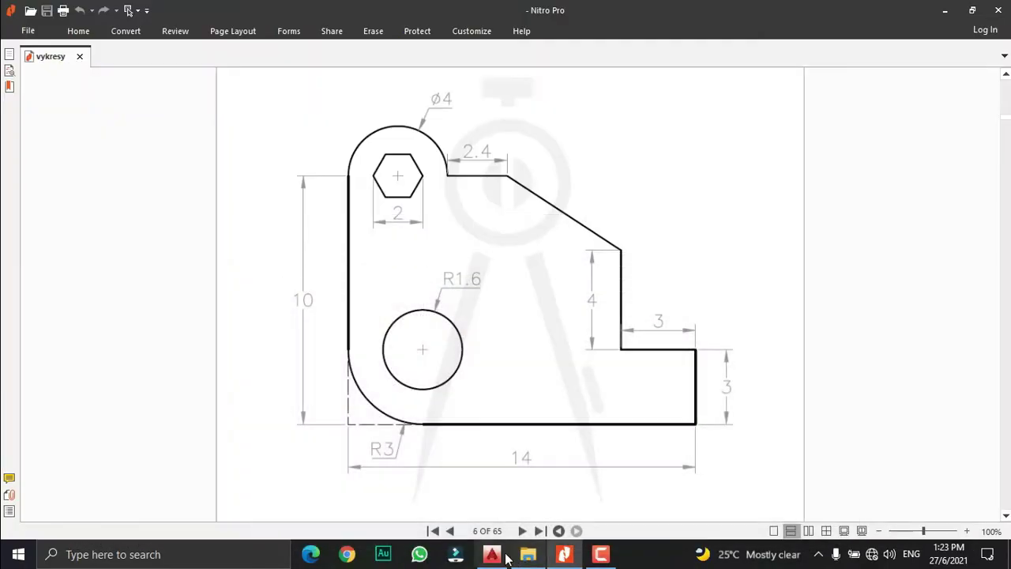
click(492, 554)
click(30, 111)
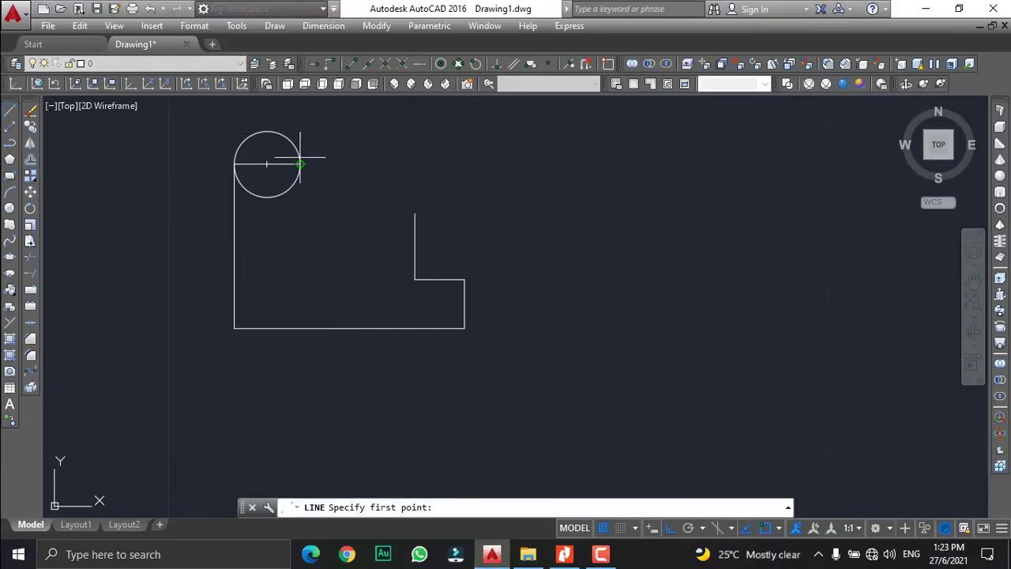
click(300, 163)
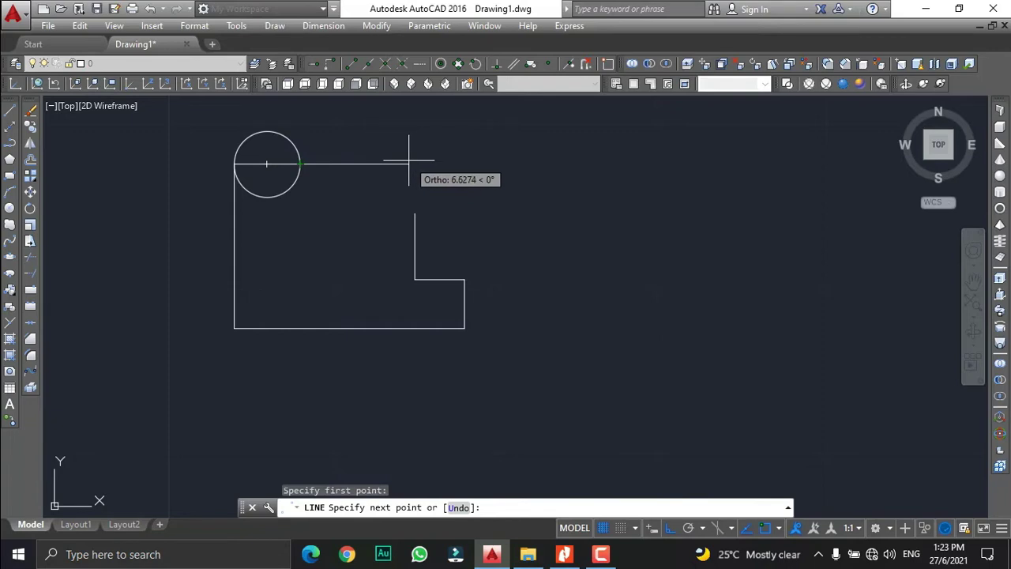
key(Escape)
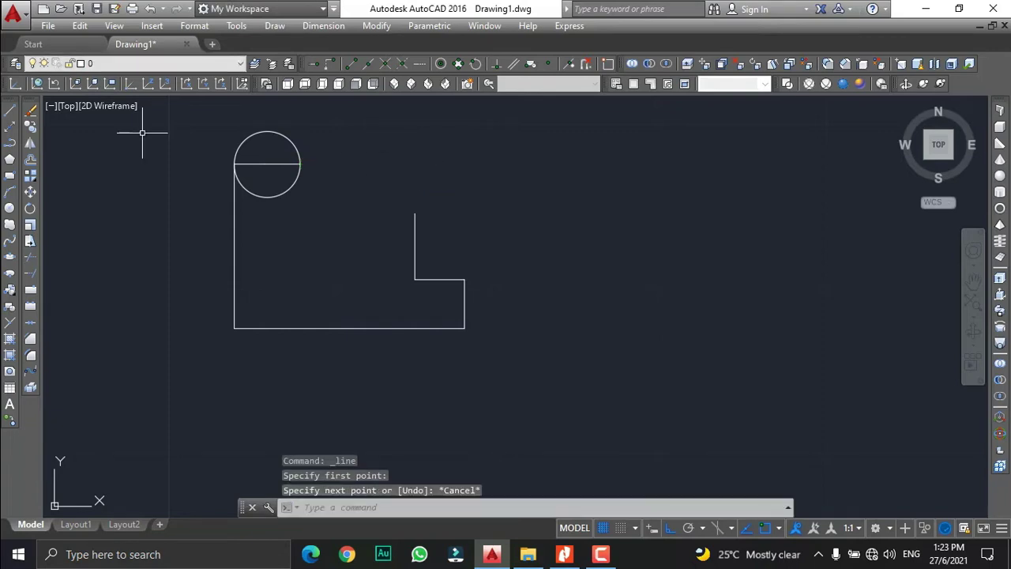
Step: Draw a 2.4-unit horizontal line toward the right from the circle's right quadrant
click(10, 113)
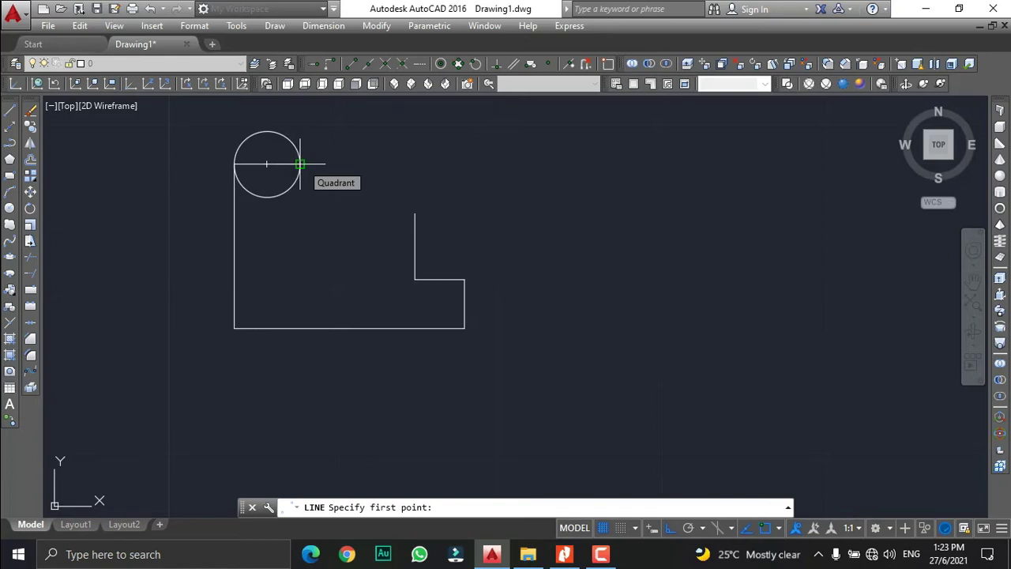
click(300, 165)
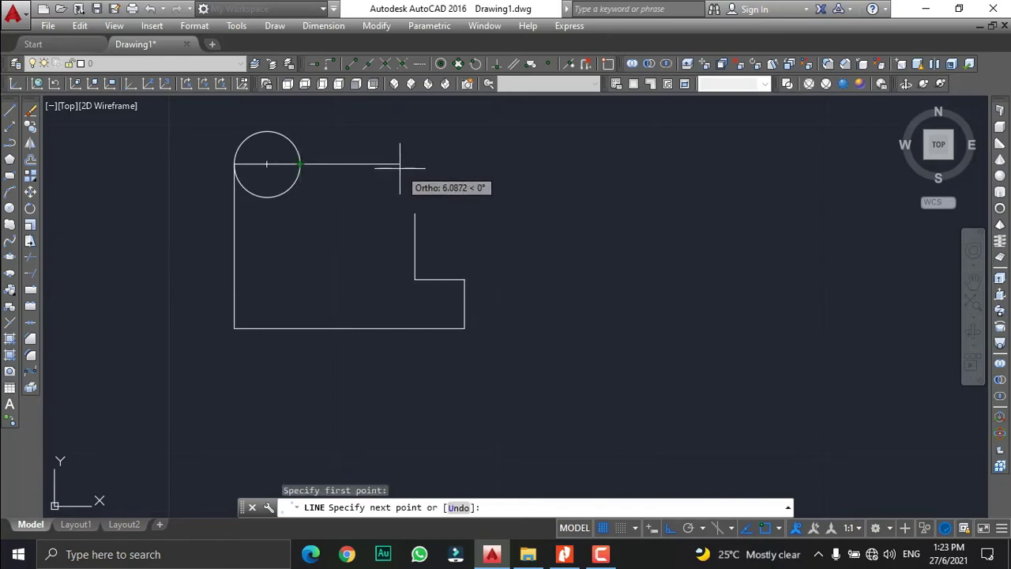
text(2)
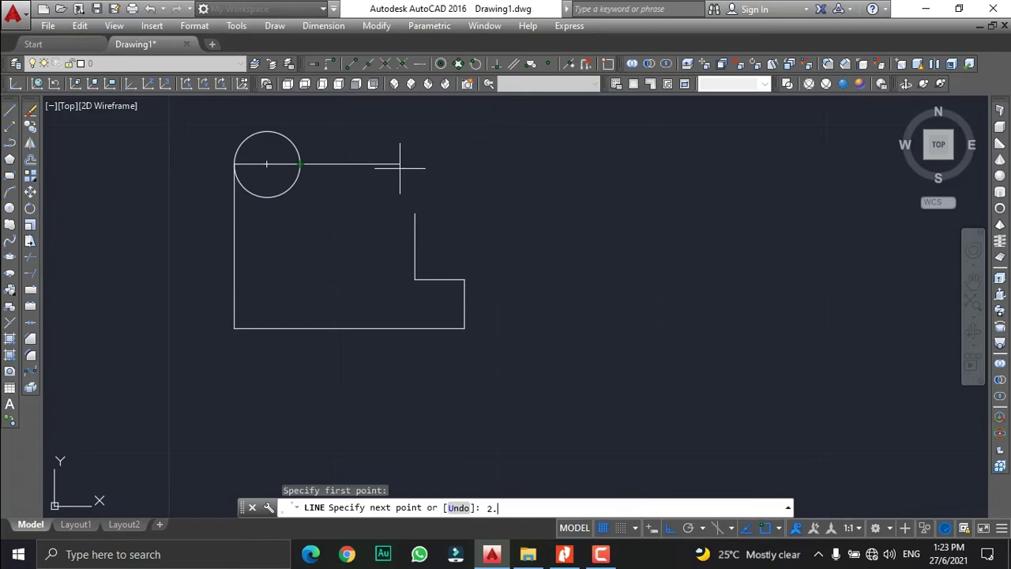
text(.4)
key(Return)
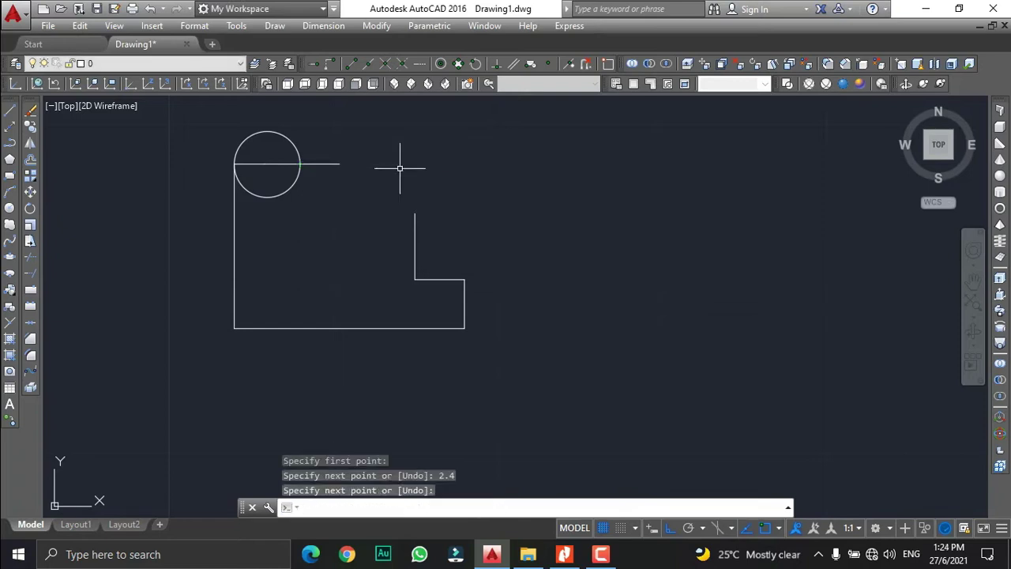
key(Return)
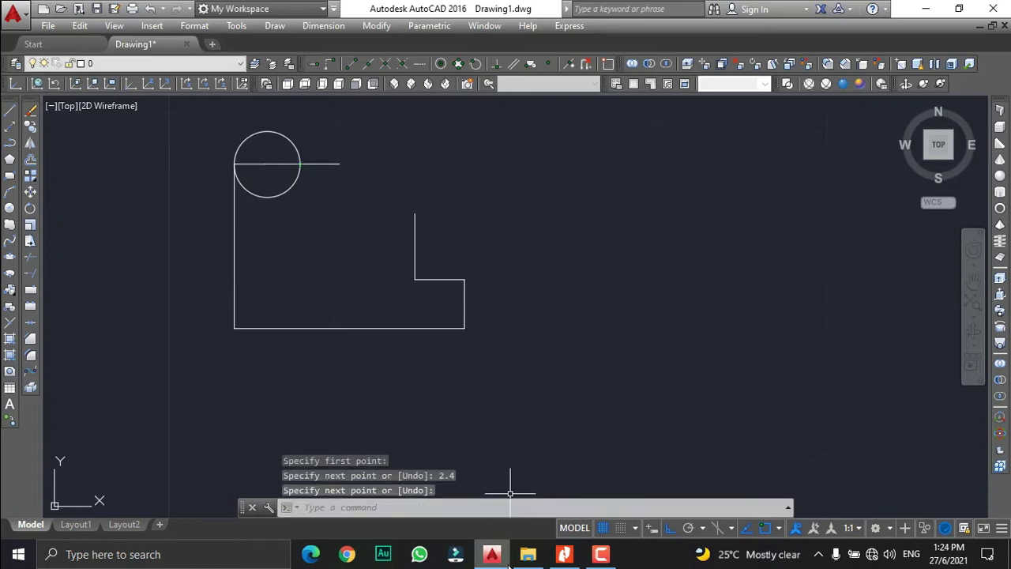
Step: Check the sloped edge in the reference drawing and draw a line from the 2.4-unit line's free end to the 4-unit vertical line's top endpoint
click(564, 554)
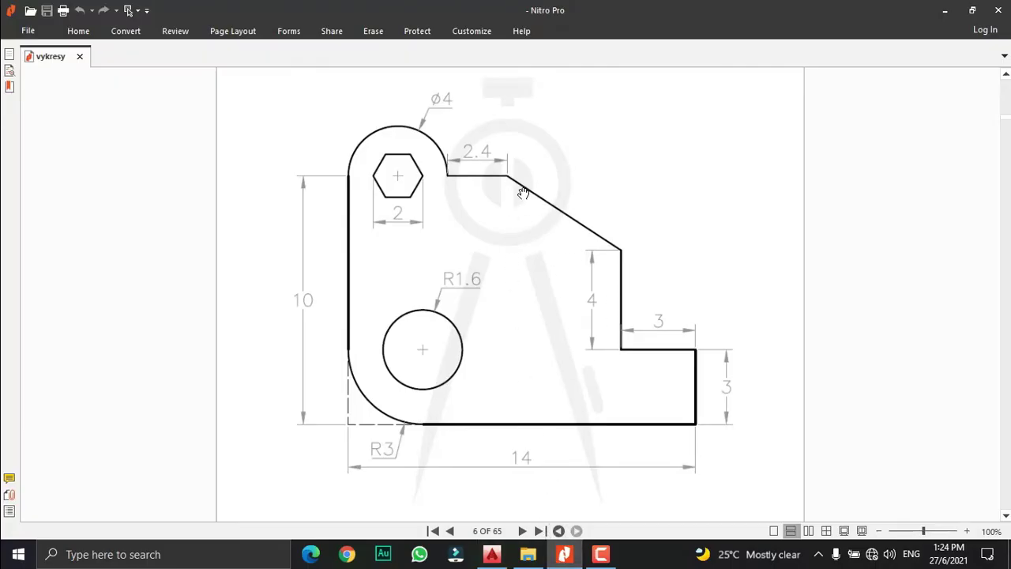
click(491, 554)
click(10, 115)
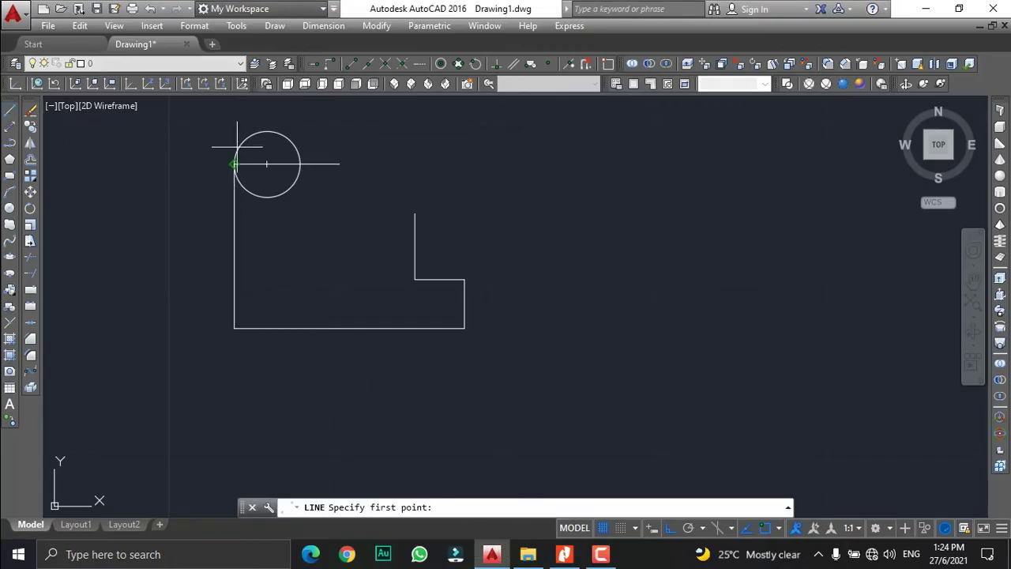
click(339, 164)
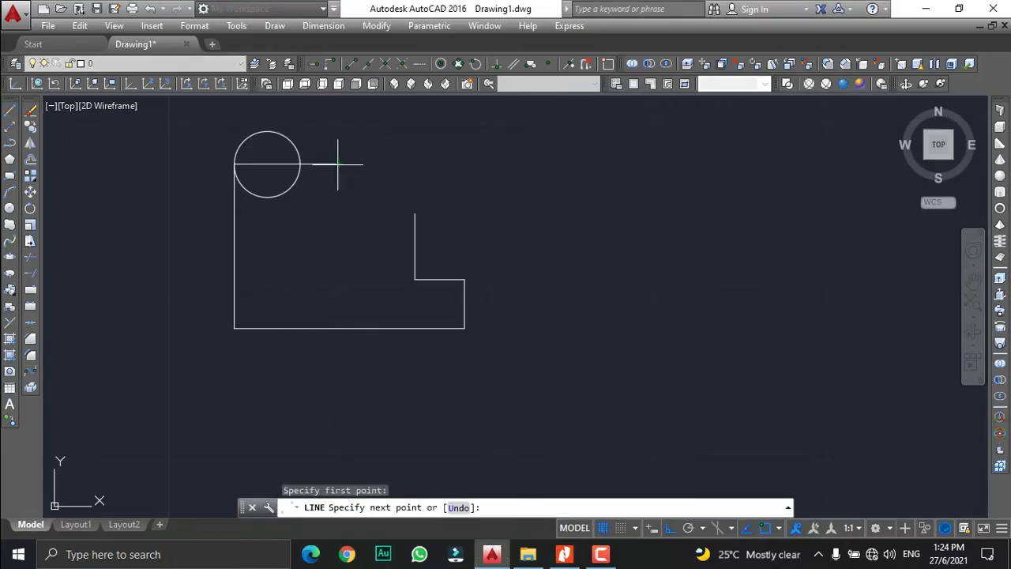
click(415, 213)
key(Return)
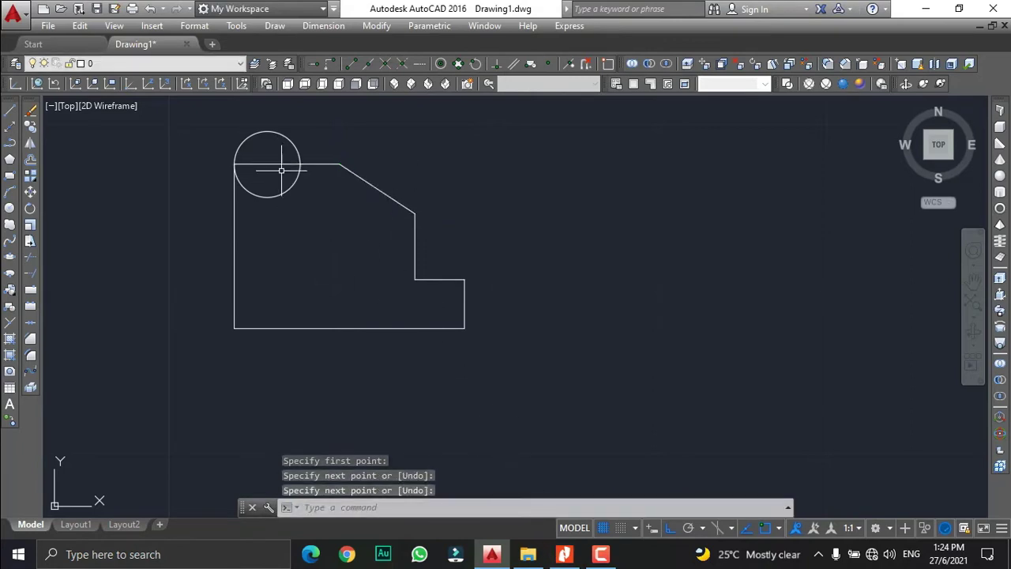
Step: Check the hexagon in the reference and draw a 6-sided polygon centred on the top circle's centre, inscribed in a circle of radius 1
click(564, 555)
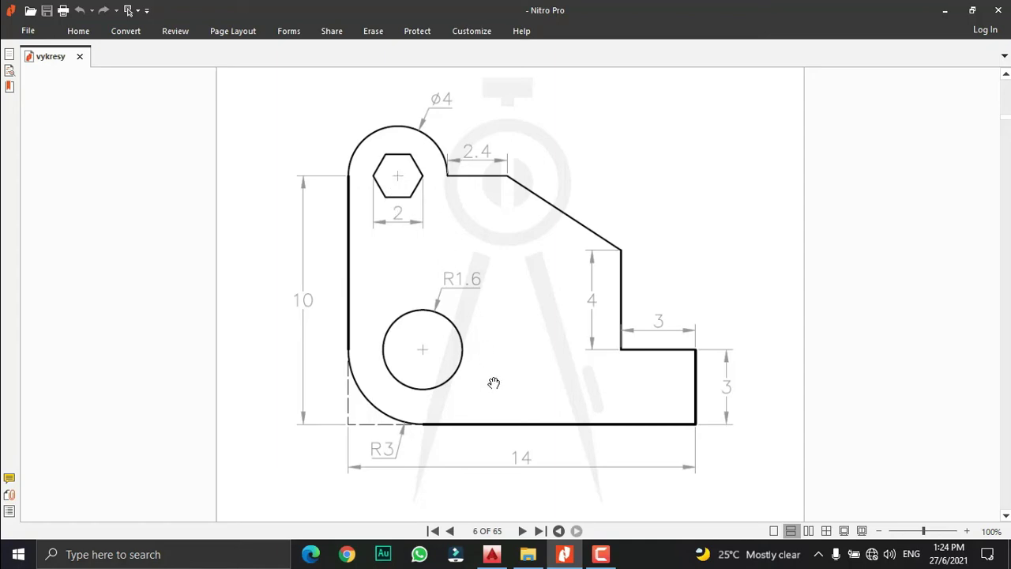
click(531, 554)
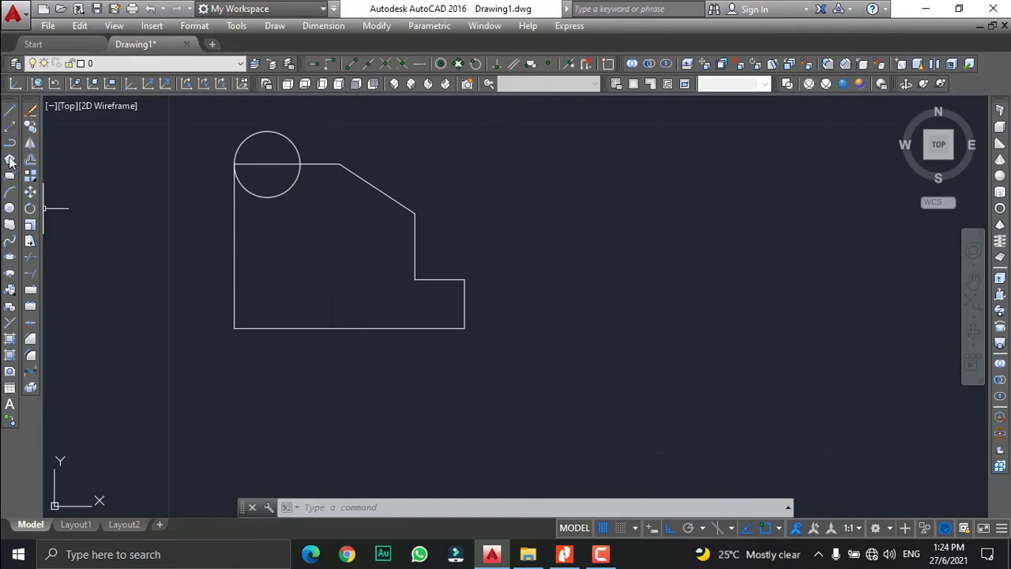
click(355, 507)
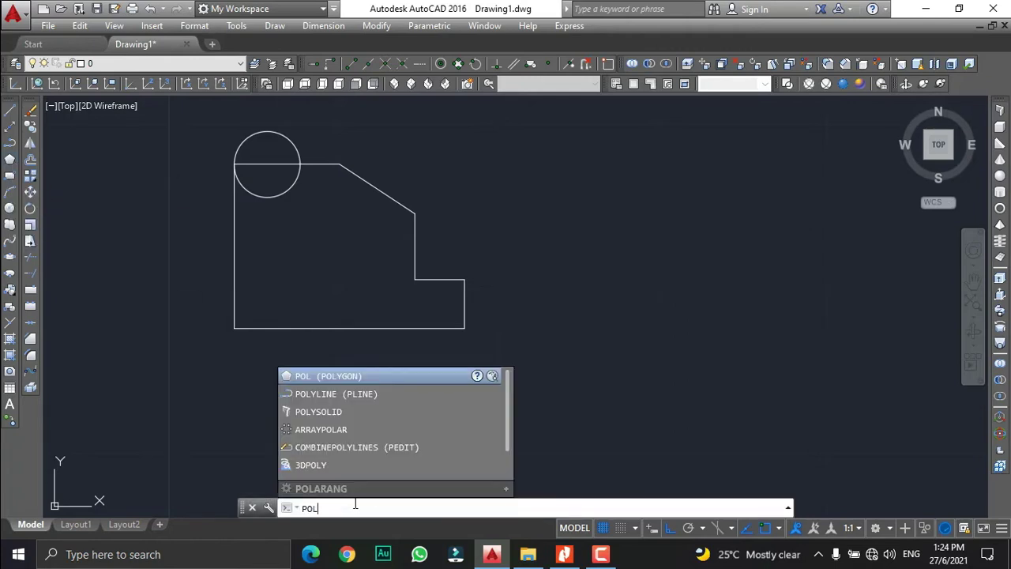
key(Return)
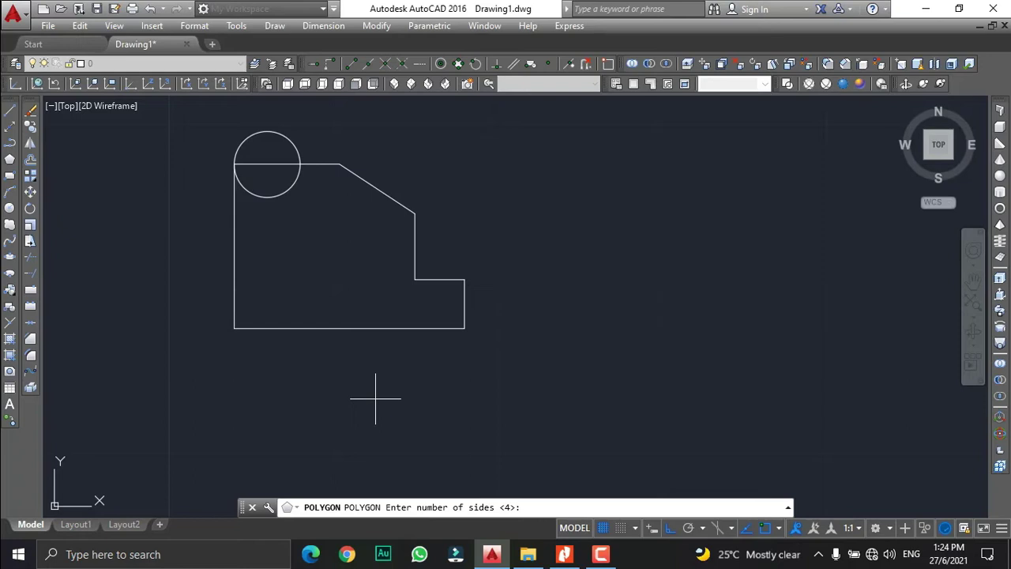
key(Return)
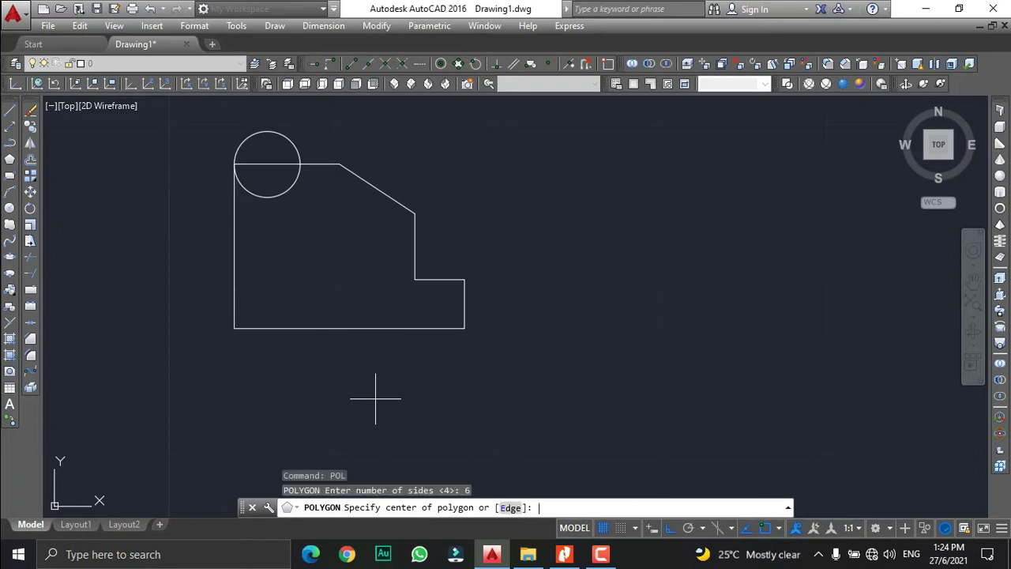
click(267, 163)
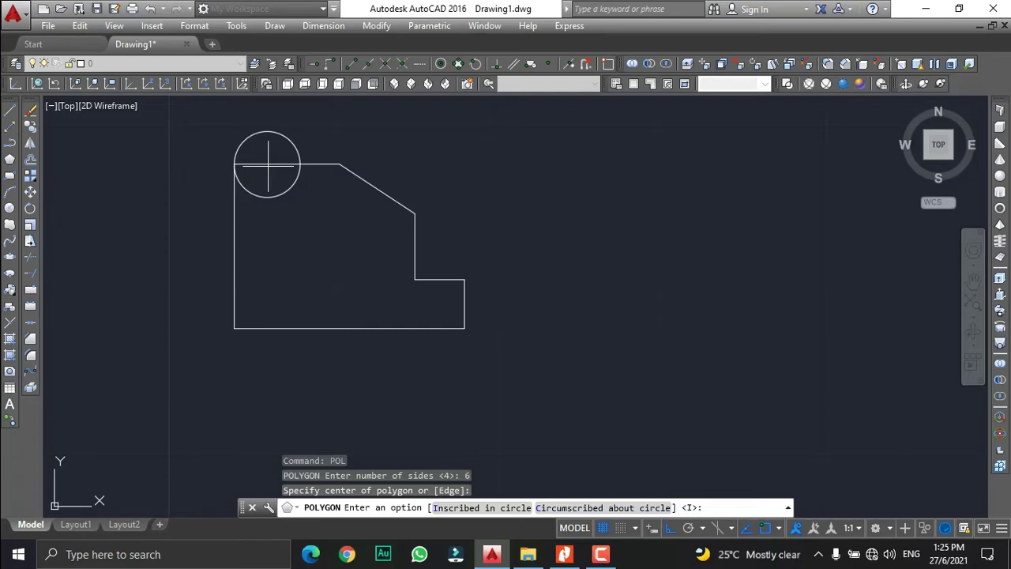
click(564, 554)
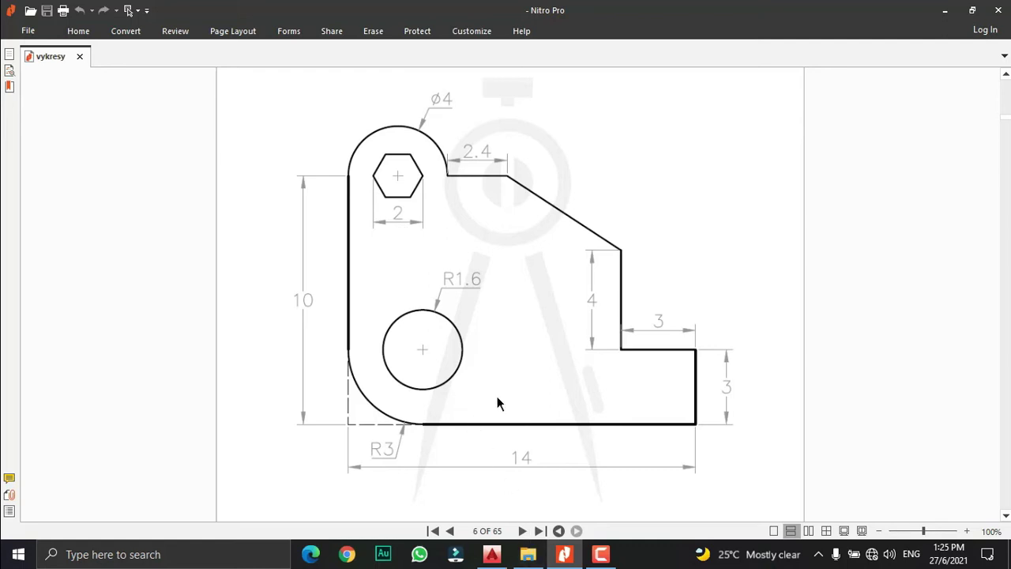
click(494, 552)
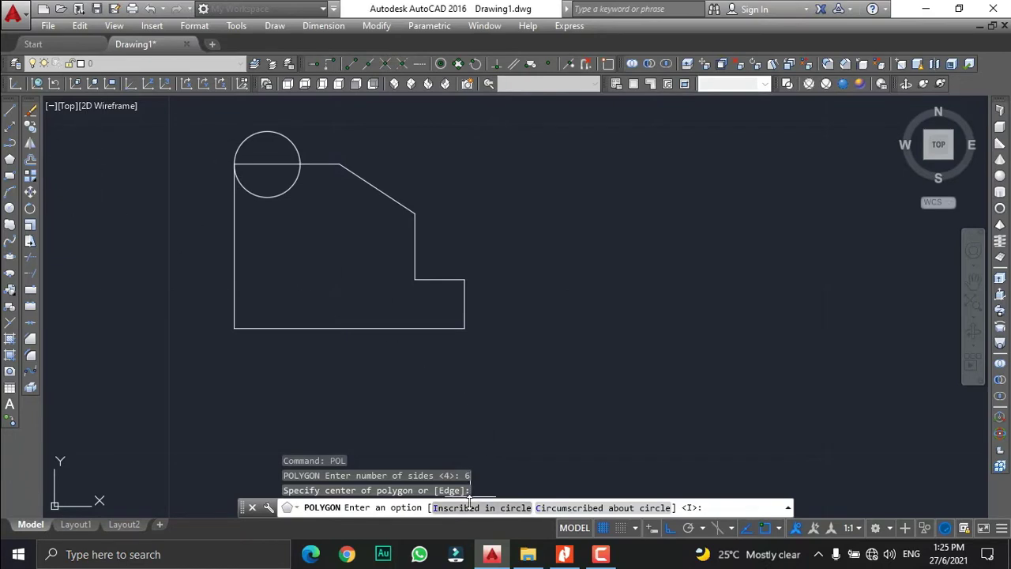
click(469, 507)
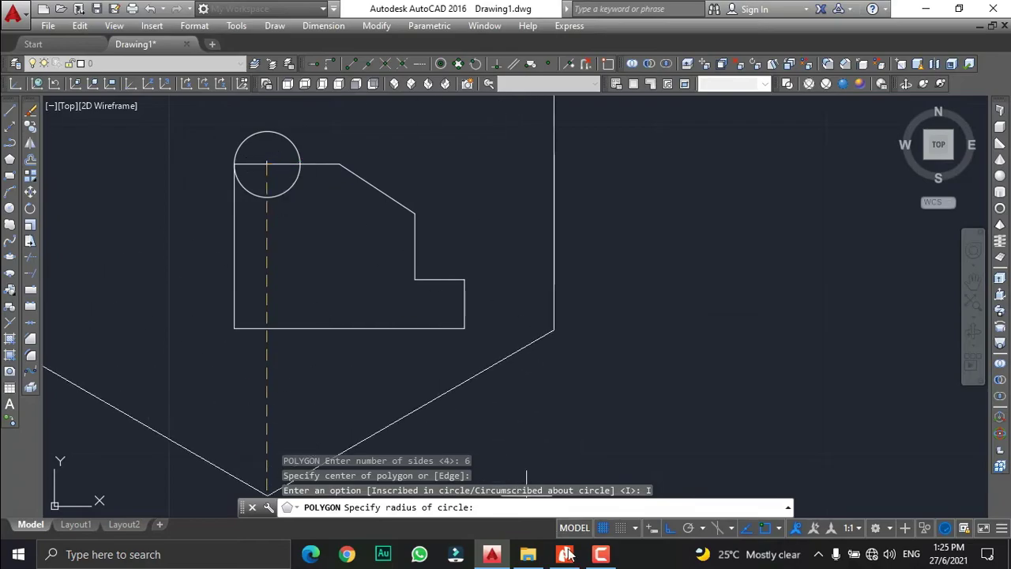
key(alt+Tab)
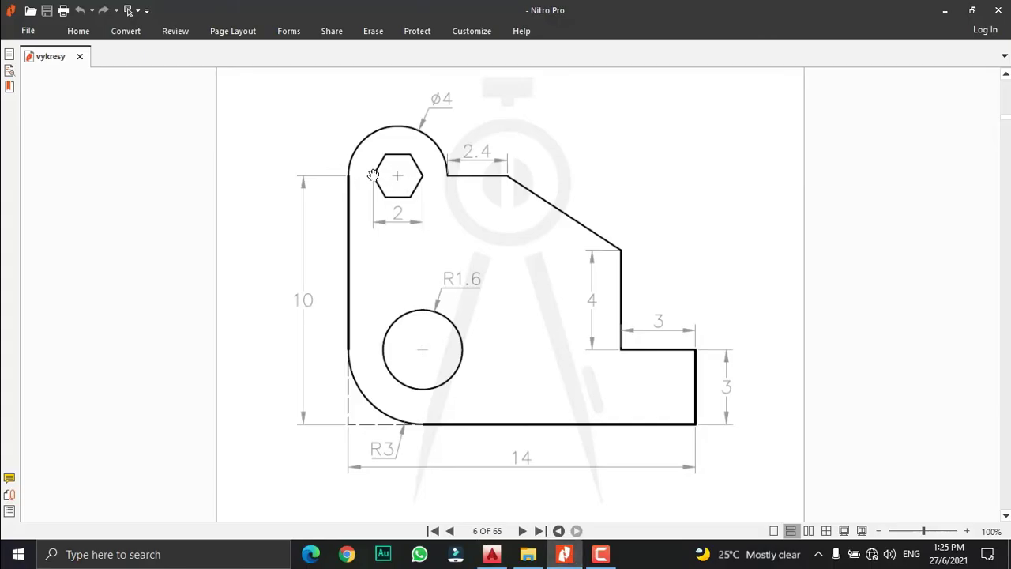
click(492, 556)
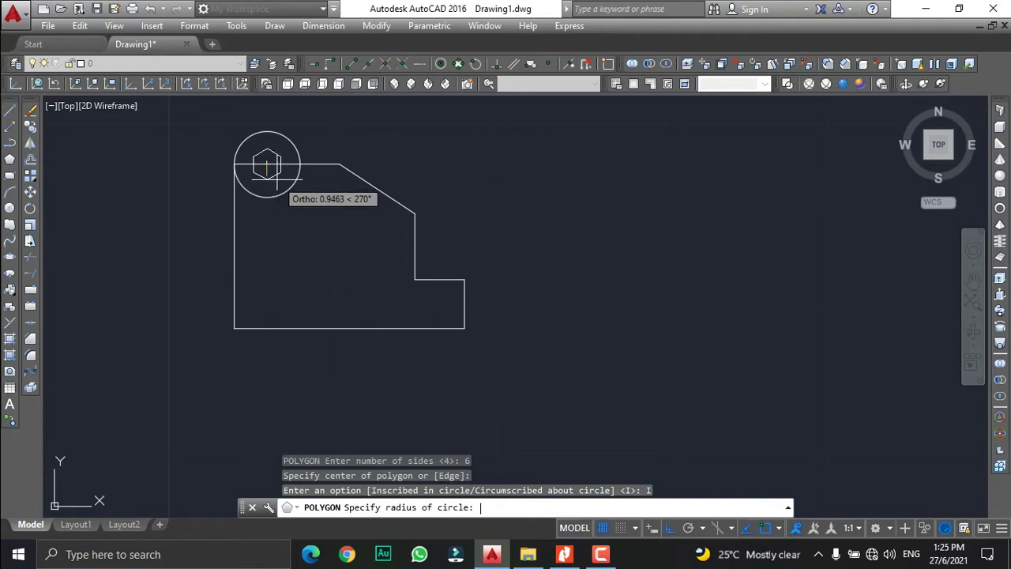
text(1)
key(Return)
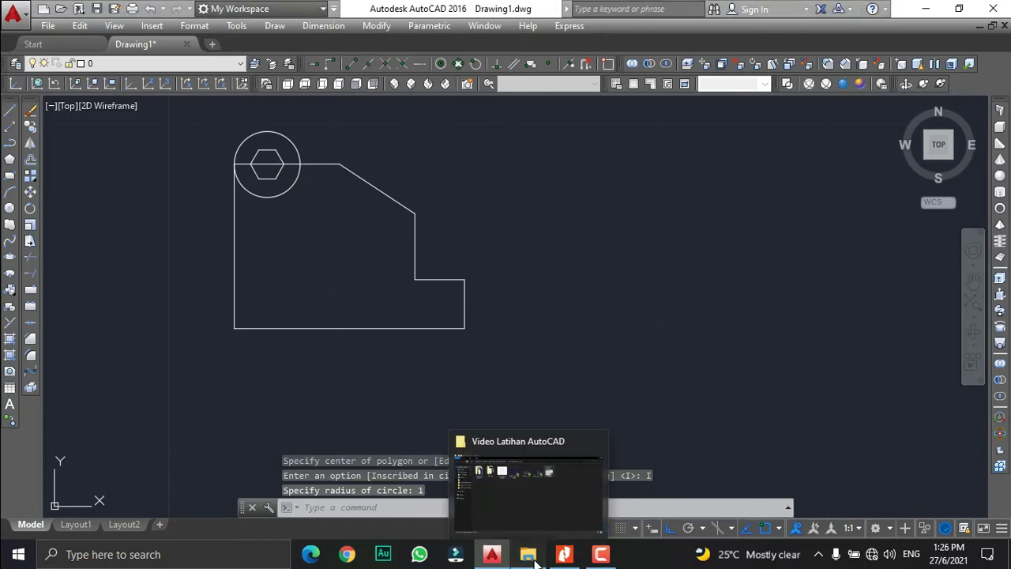
Step: Compare with the reference drawing and erase the horizontal construction line crossing the top circle and hexagon
click(534, 558)
click(531, 556)
click(564, 556)
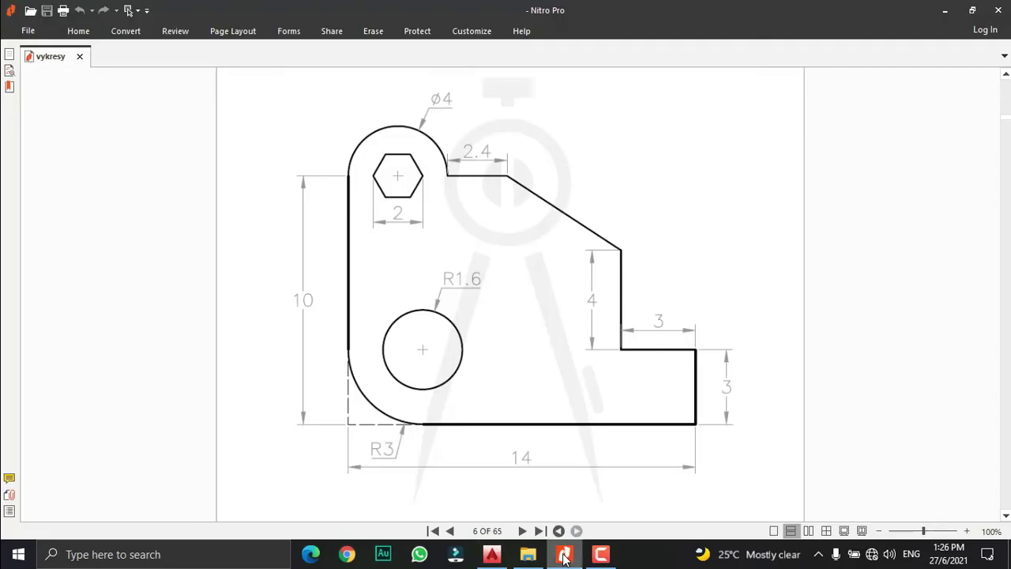
click(564, 558)
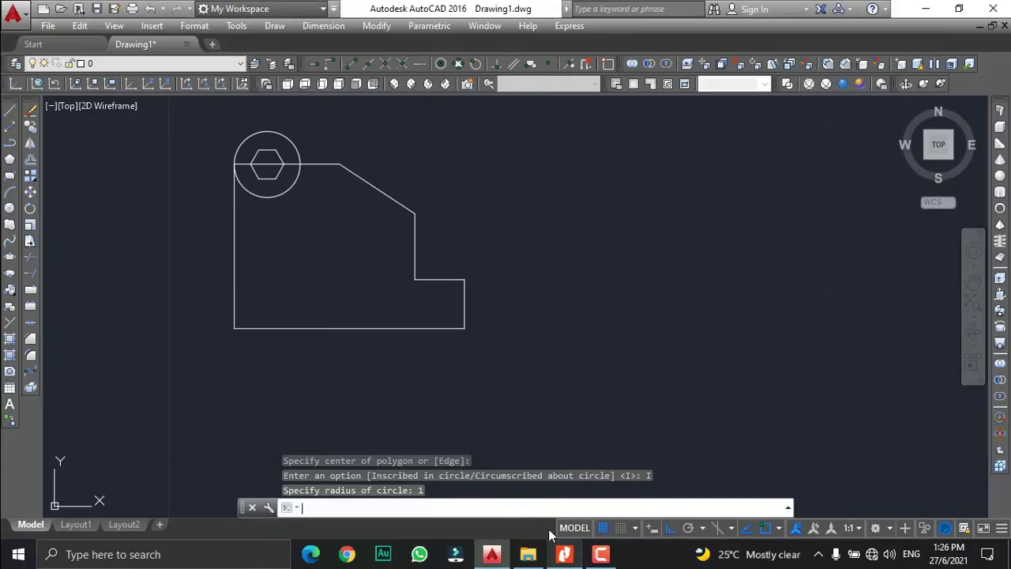
click(291, 164)
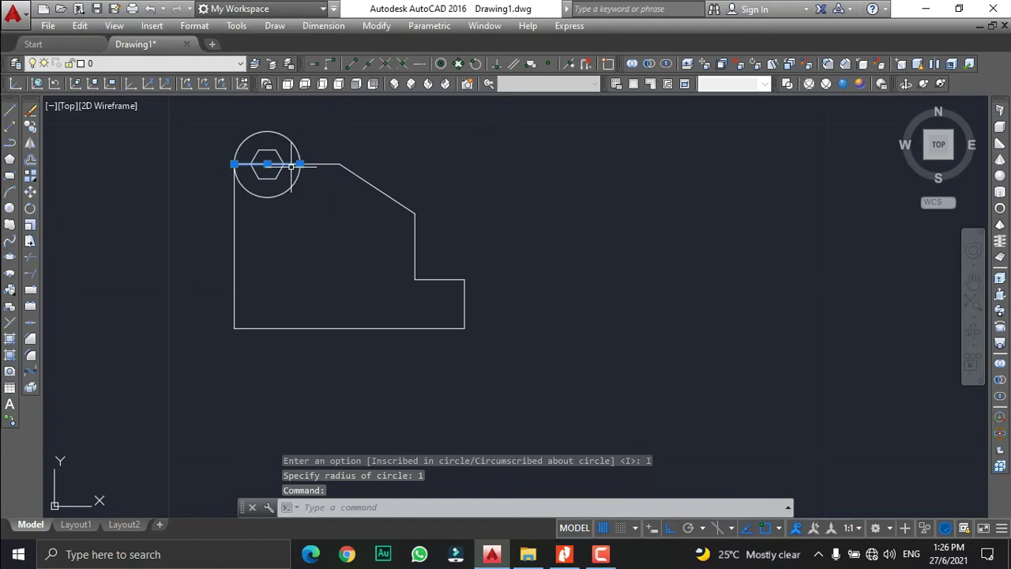
key(Escape)
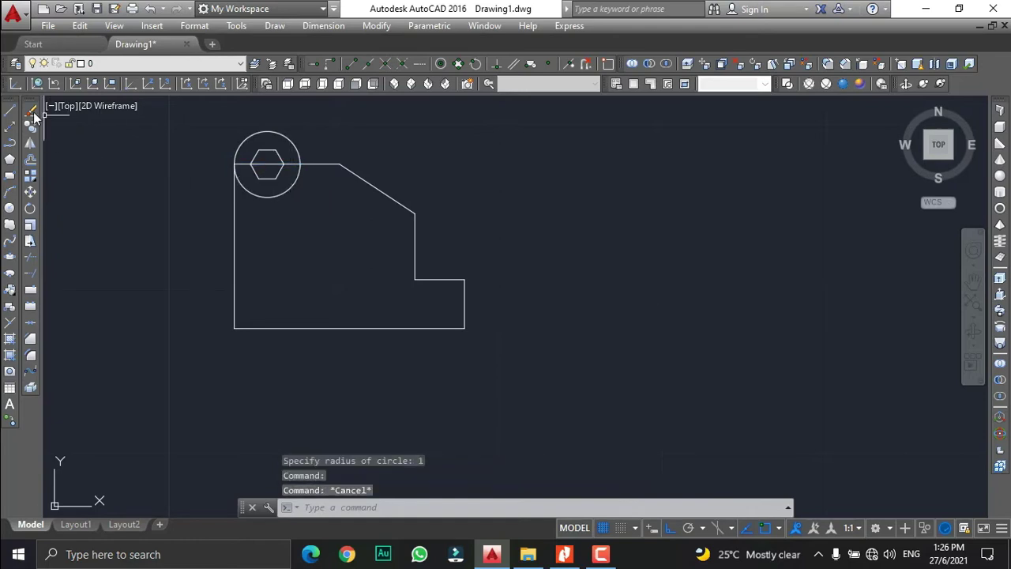
click(31, 112)
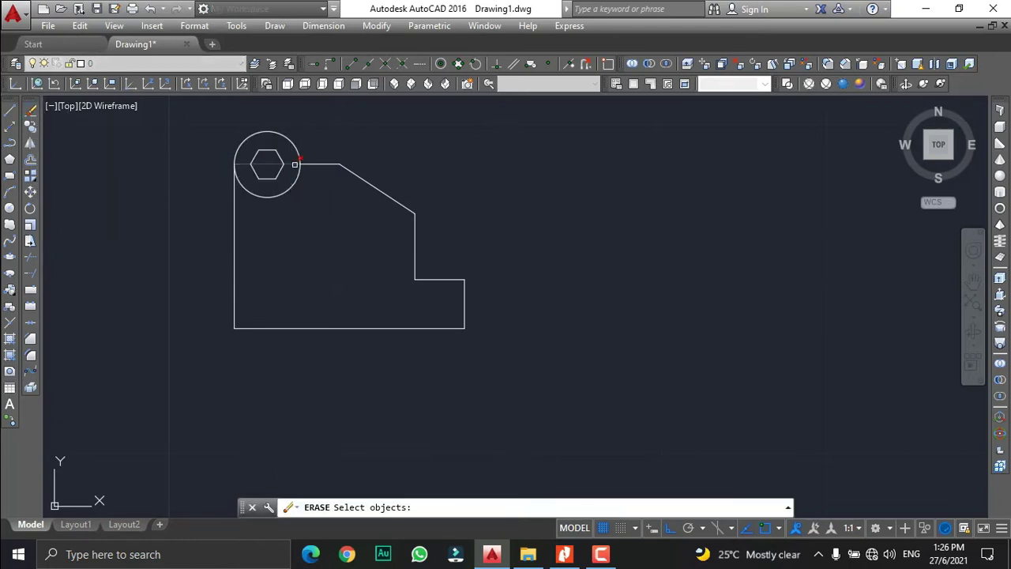
click(285, 164)
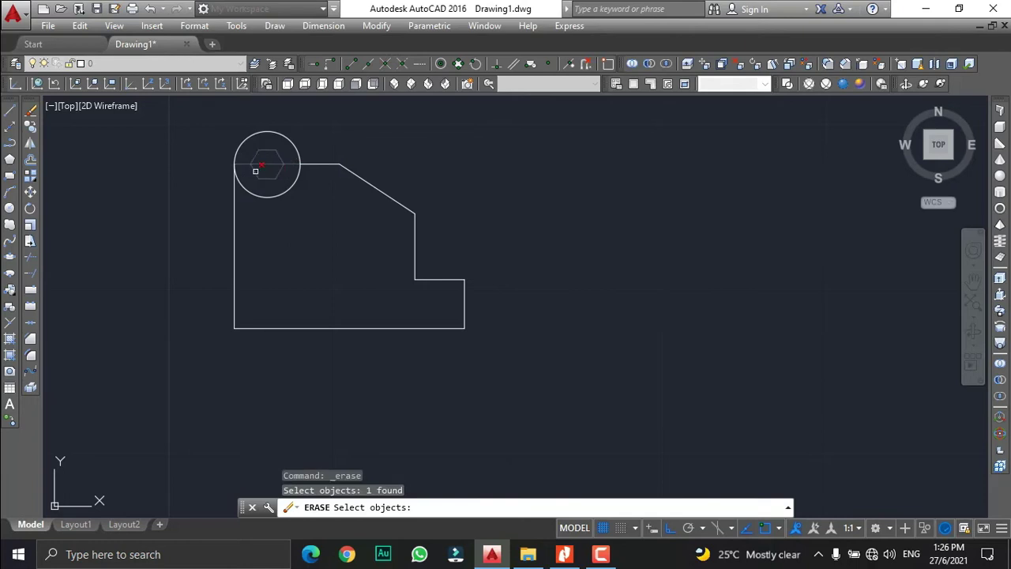
key(Return)
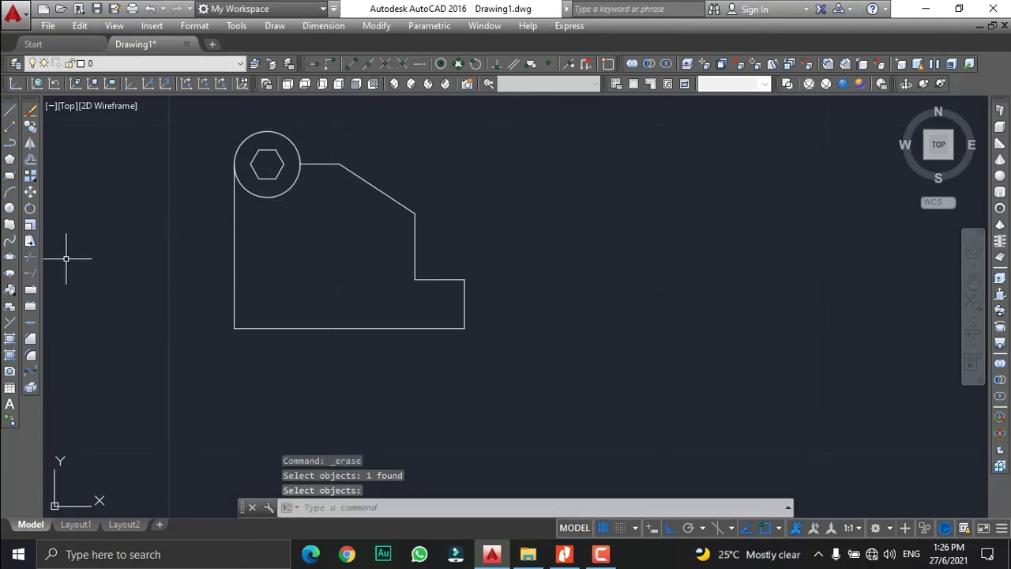
Step: Trim away the lower half of the top circle using all objects as cutting edges
text(TR)
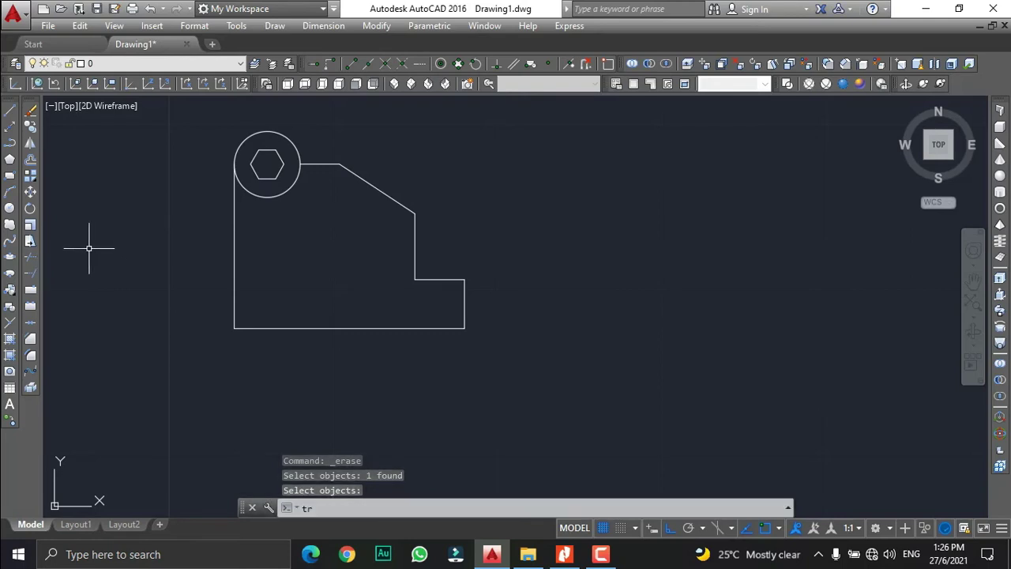
text(IM)
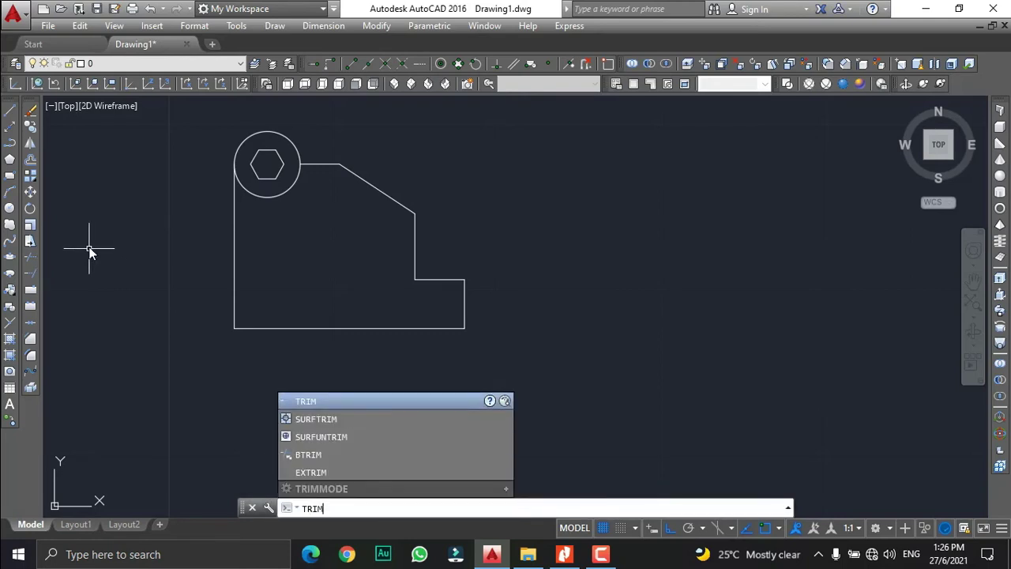
key(Return)
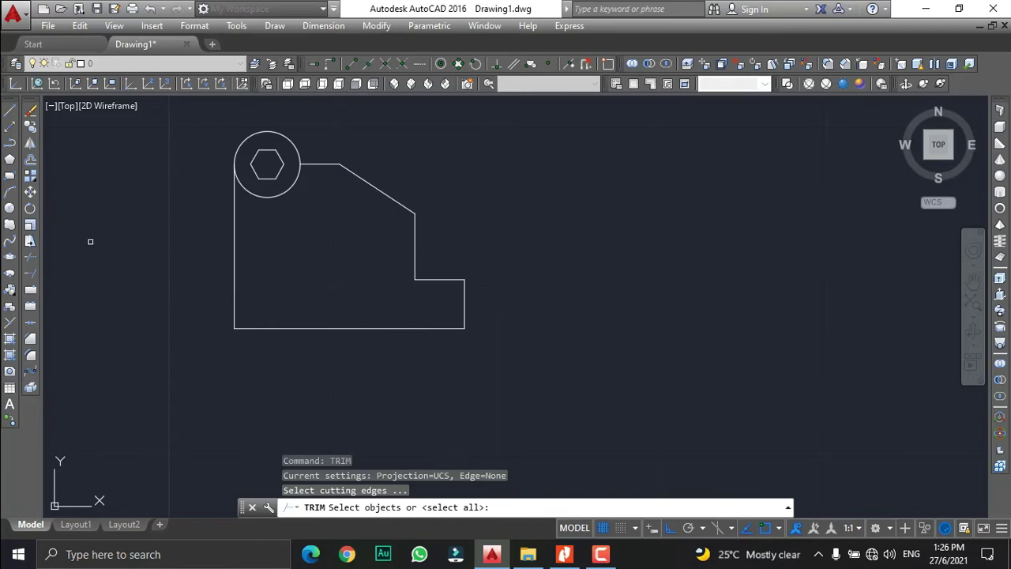
key(Return)
click(286, 189)
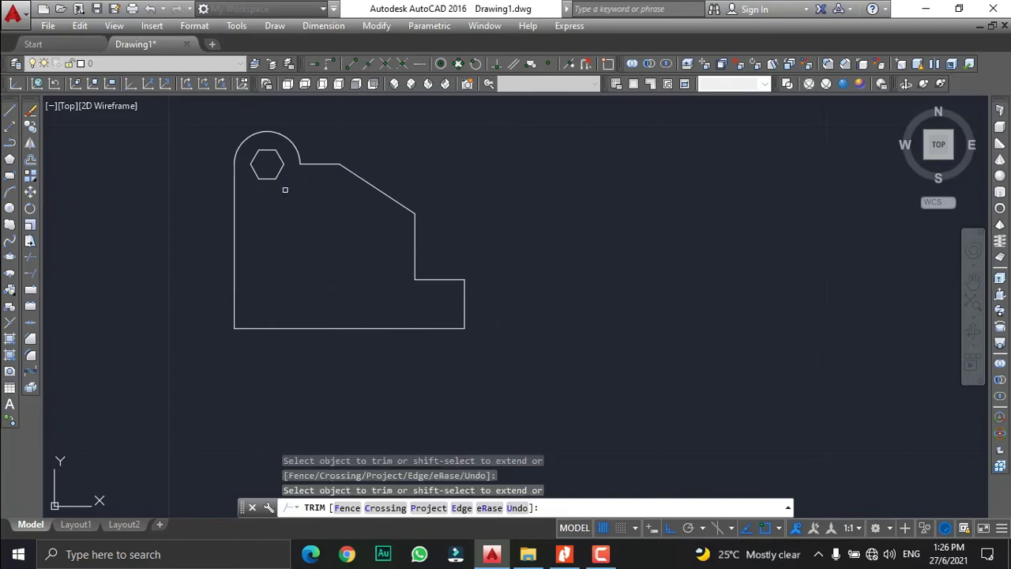
right_click(300, 204)
click(312, 210)
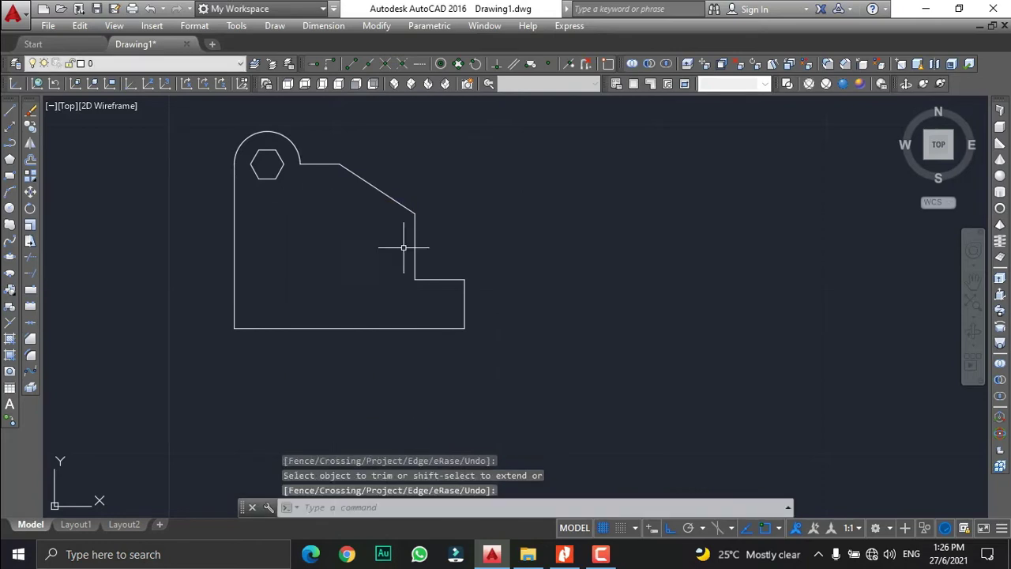
Step: Check the rounded lower-left corner's radius in the Nitro Pro reference and return to AutoCAD
click(563, 555)
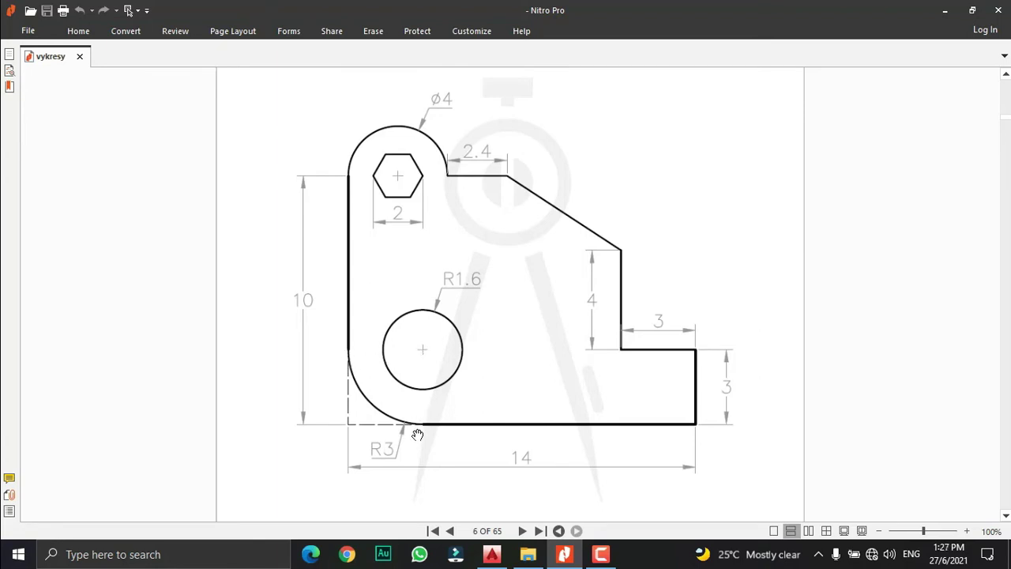
click(491, 553)
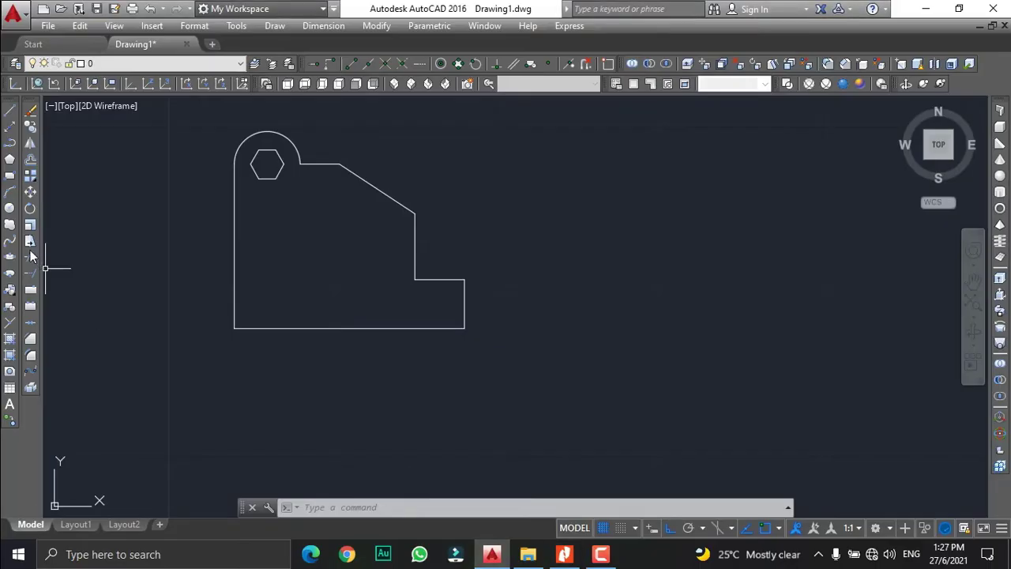
click(9, 210)
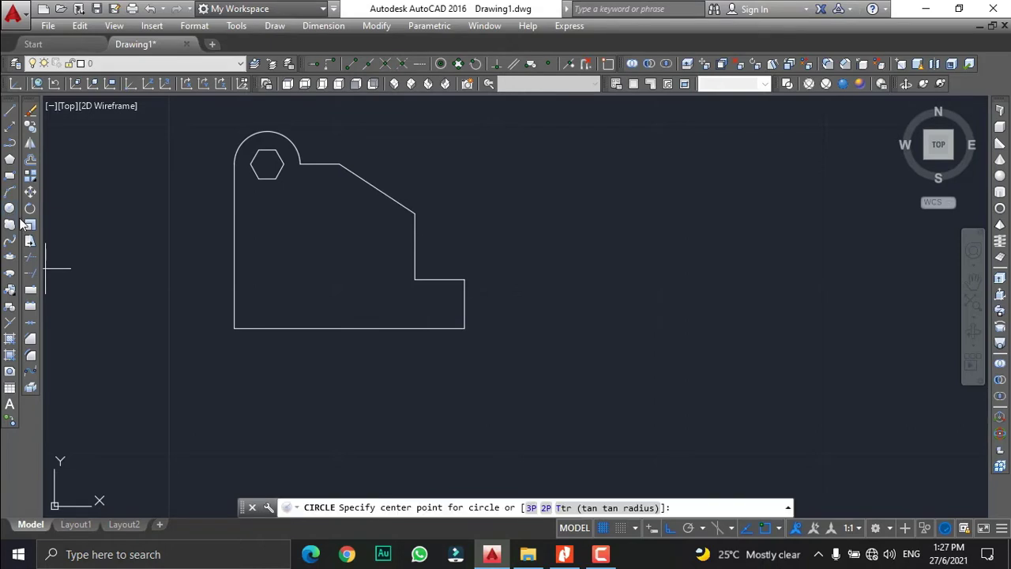
click(233, 327)
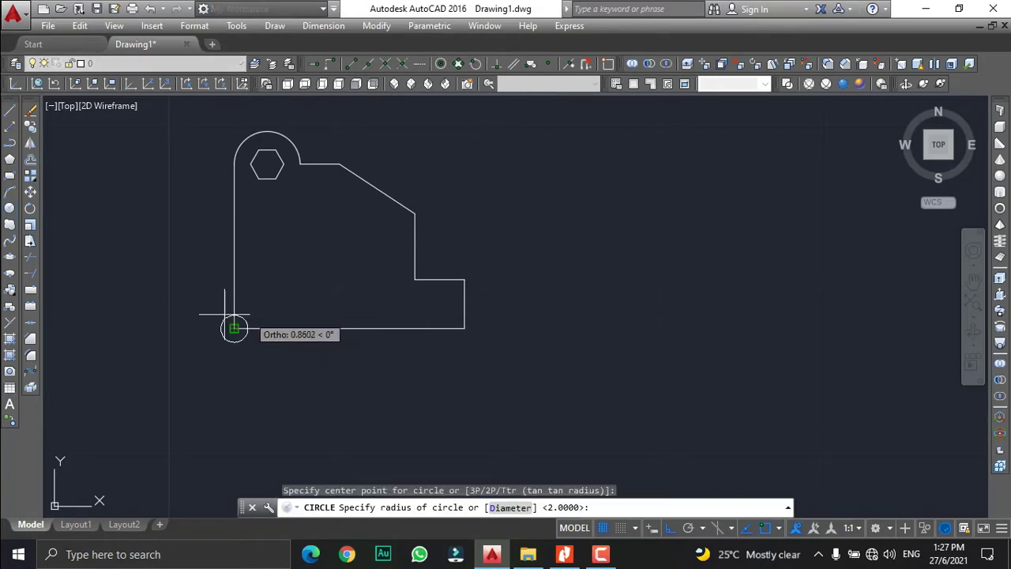
key(Escape)
Step: Draw a construction circle of radius 3 centred on the outline's lower-left corner
key(Return)
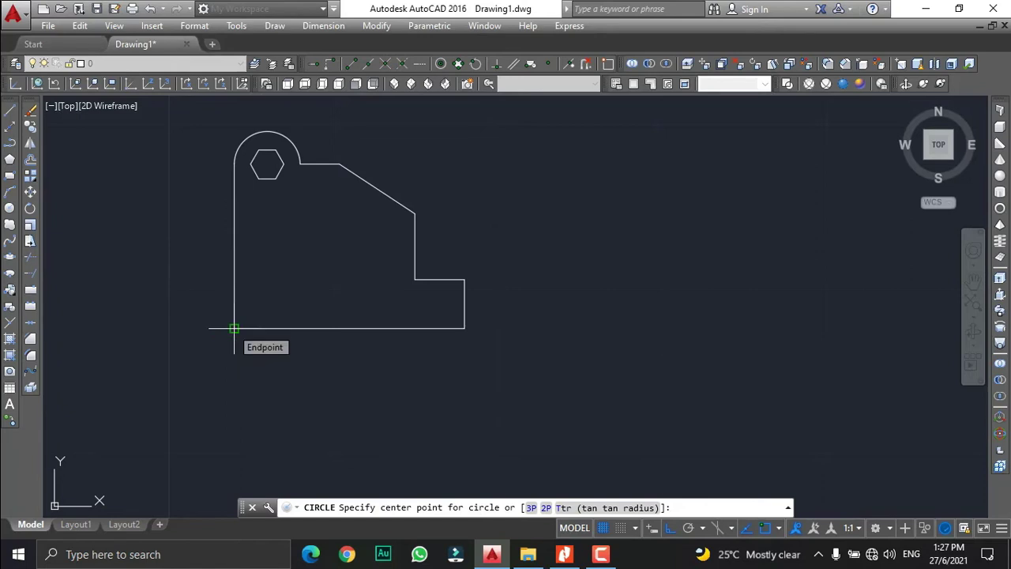
click(234, 327)
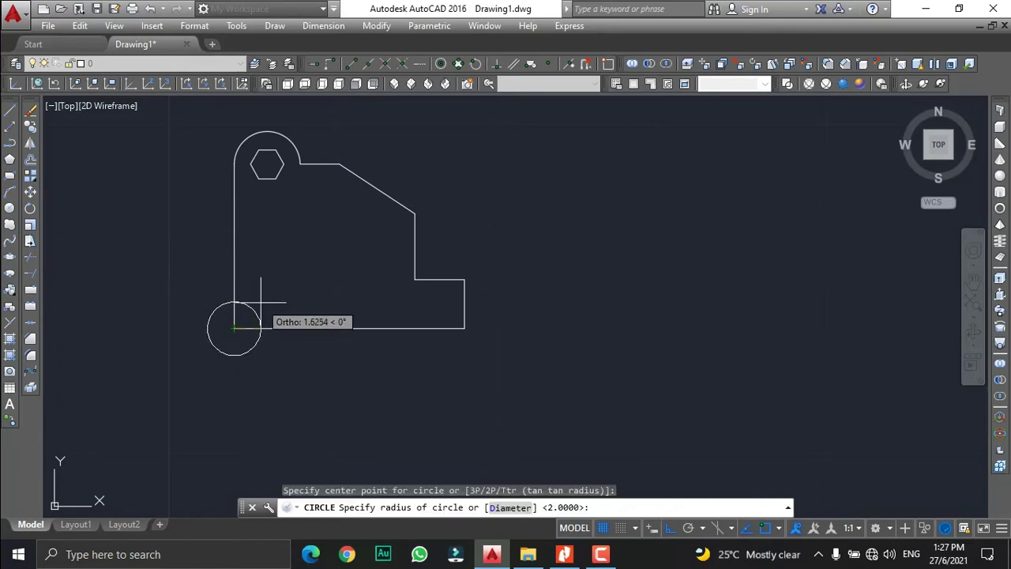
text(3)
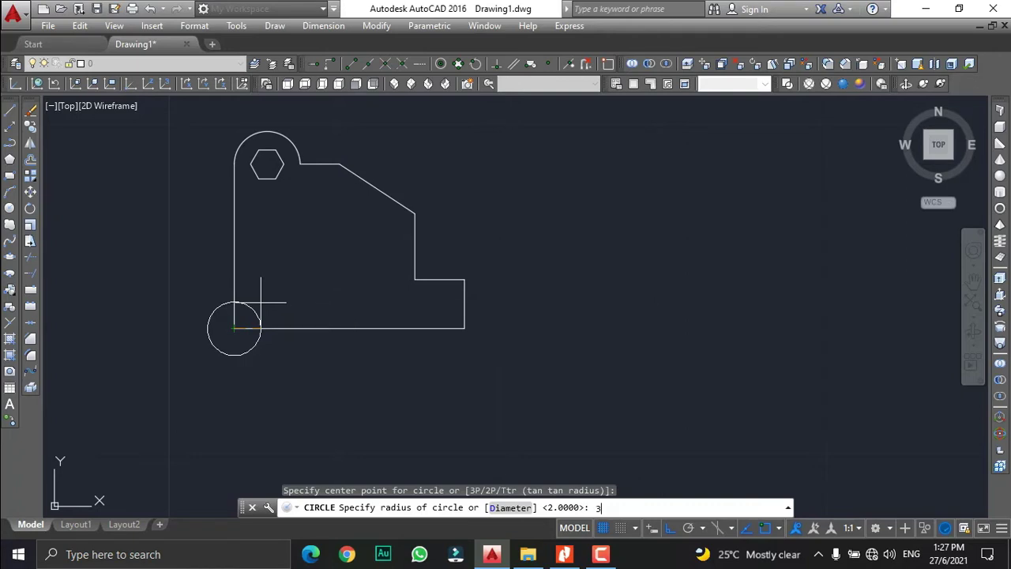
key(Return)
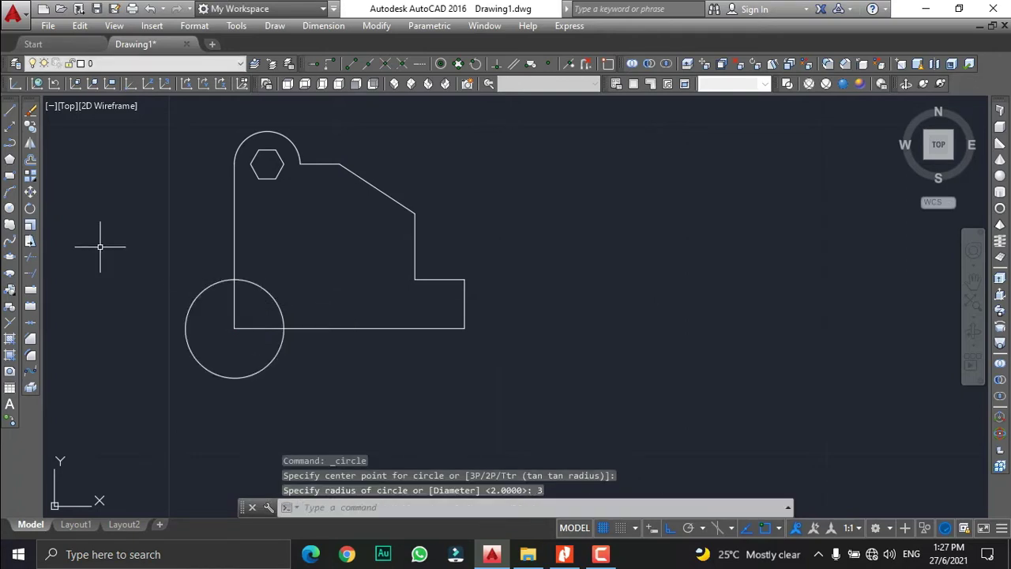
Step: Draw a vertical construction line 3 units up from where the radius-3 circle meets the bottom edge
click(12, 113)
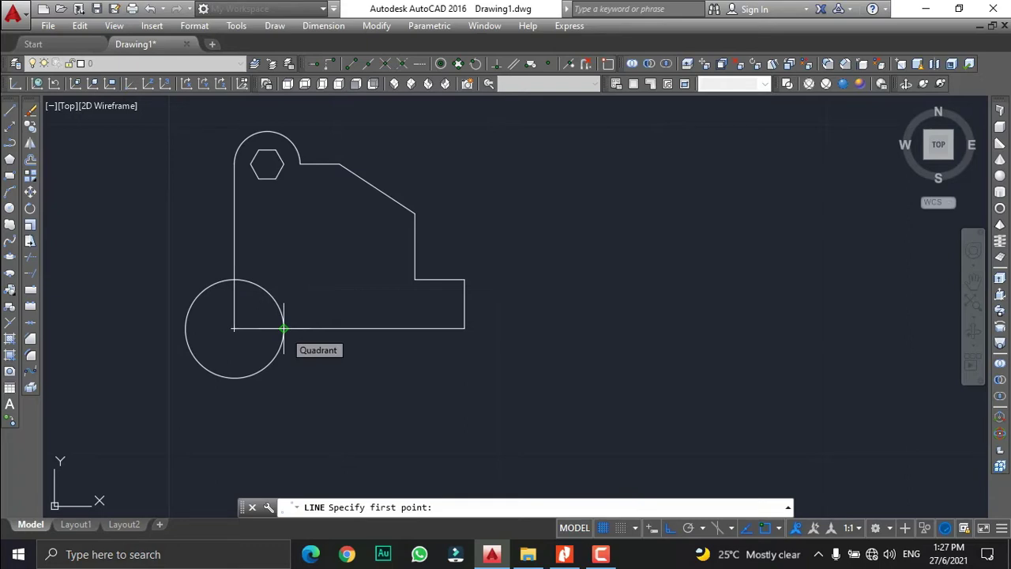
click(283, 329)
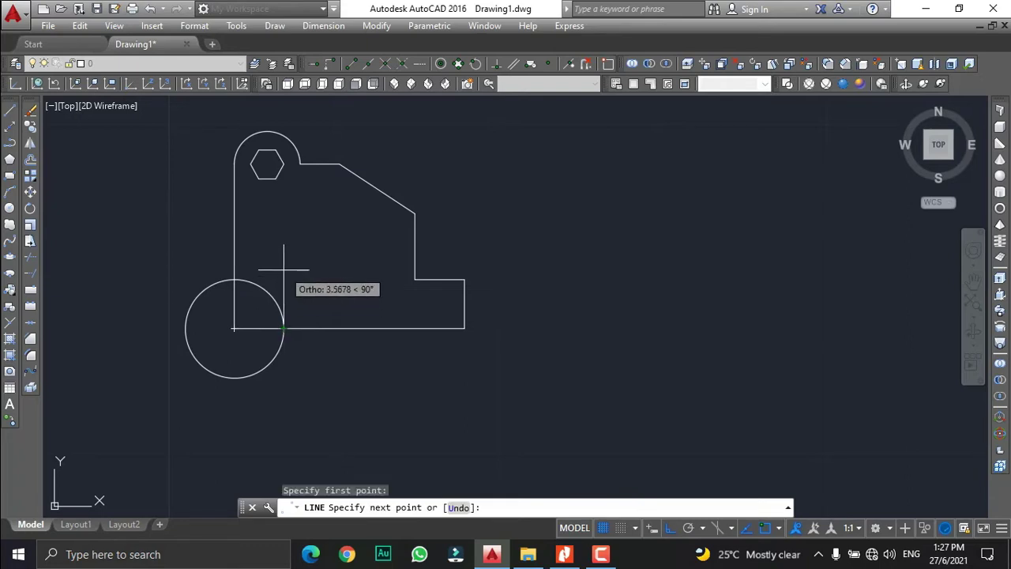
text(3)
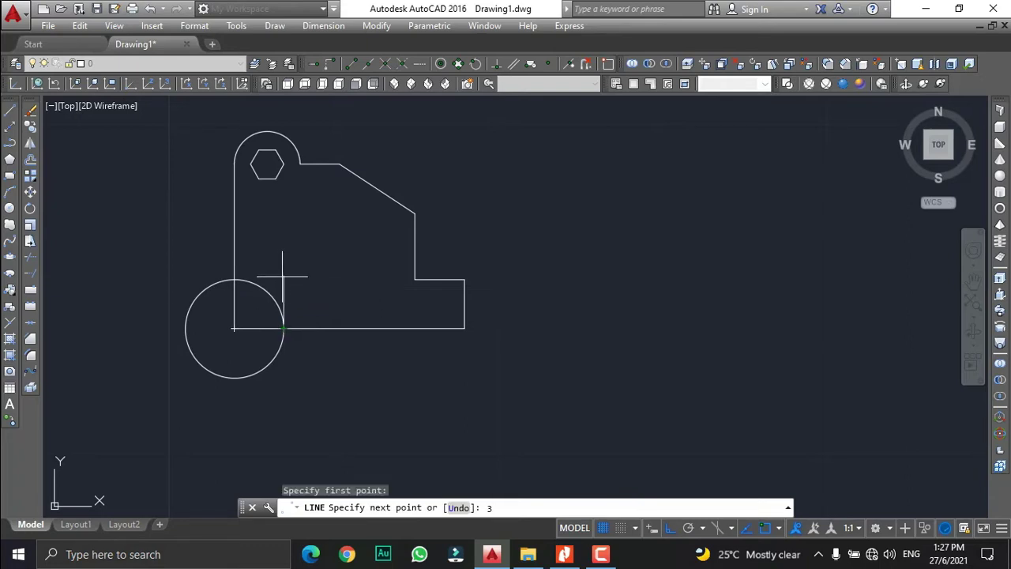
key(Return)
key(Return)
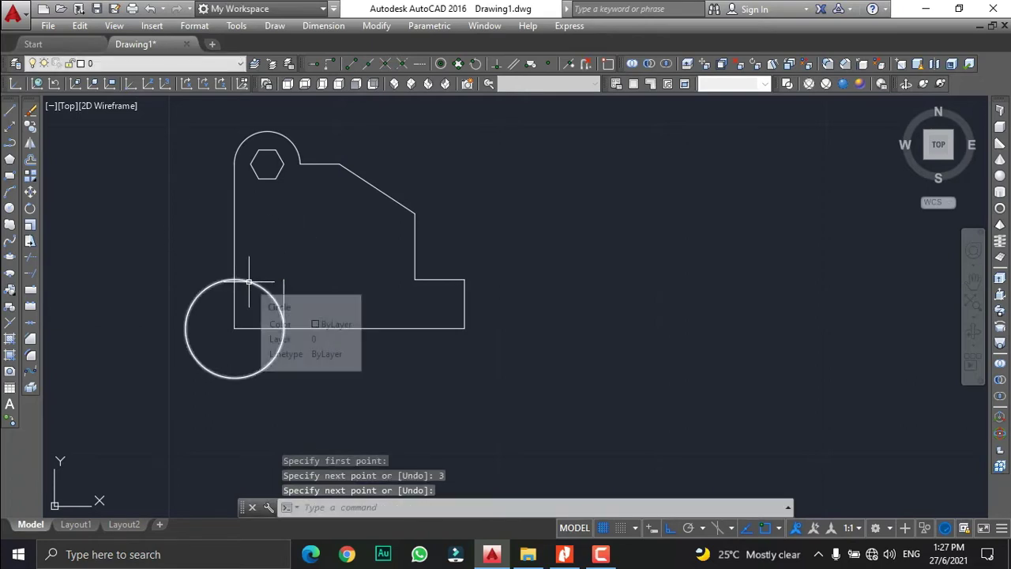
Step: Erase the radius-3 construction circle at the lower-left corner
click(32, 114)
click(270, 291)
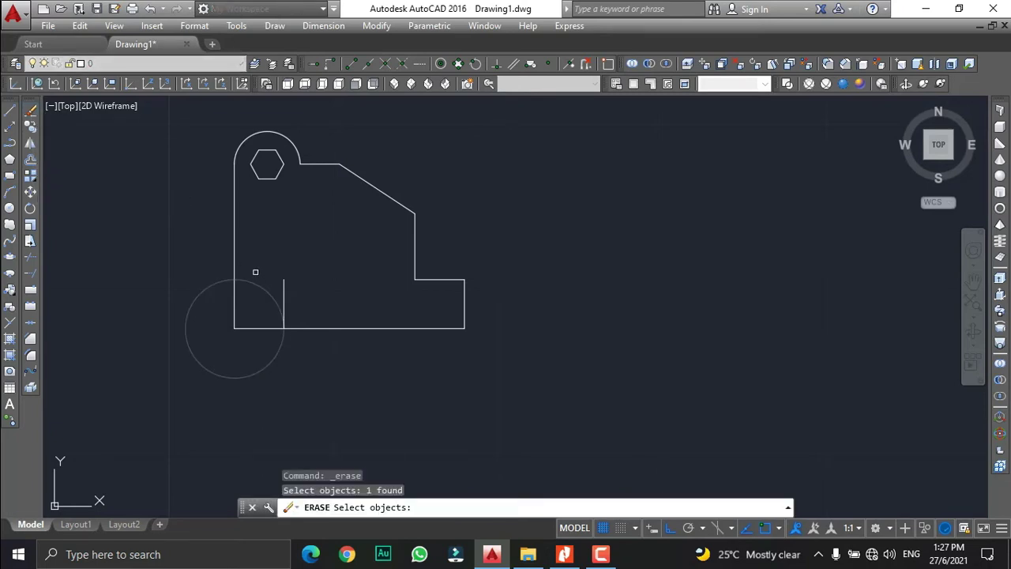
key(Return)
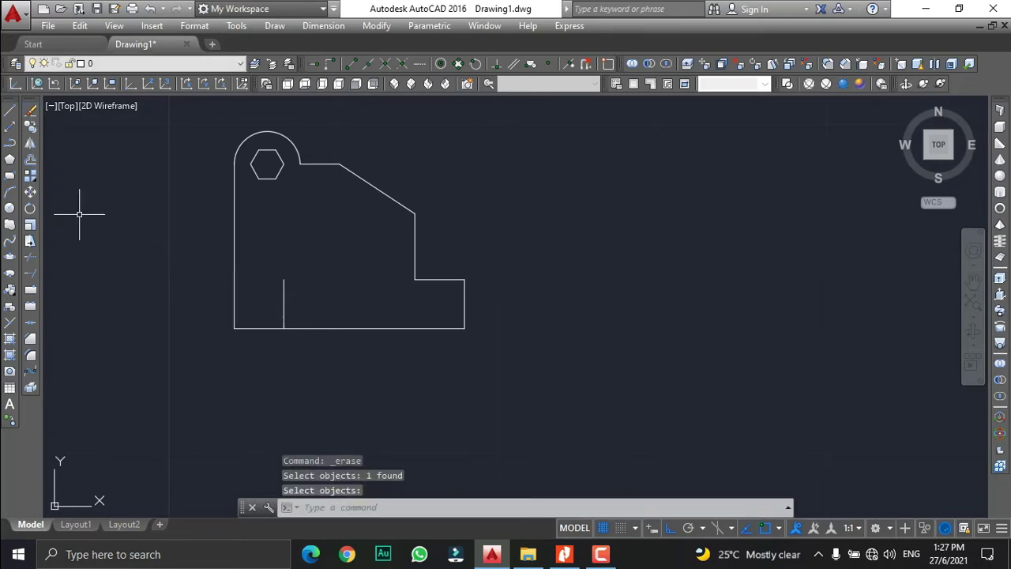
Step: Draw a circle of radius 1.6 centred on the upper end of the vertical construction line, checking the radius in the Nitro Pro reference
click(10, 209)
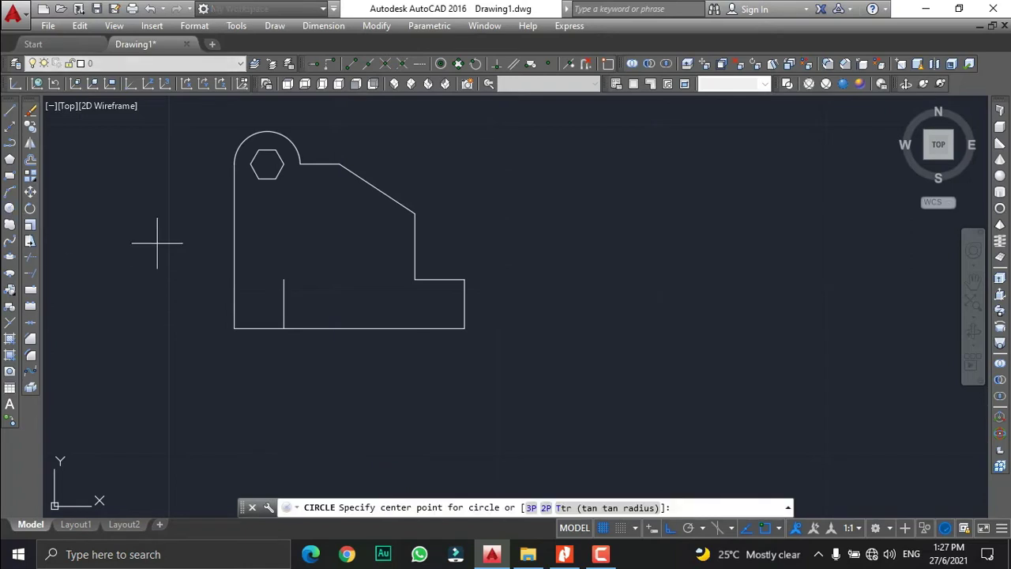
click(283, 277)
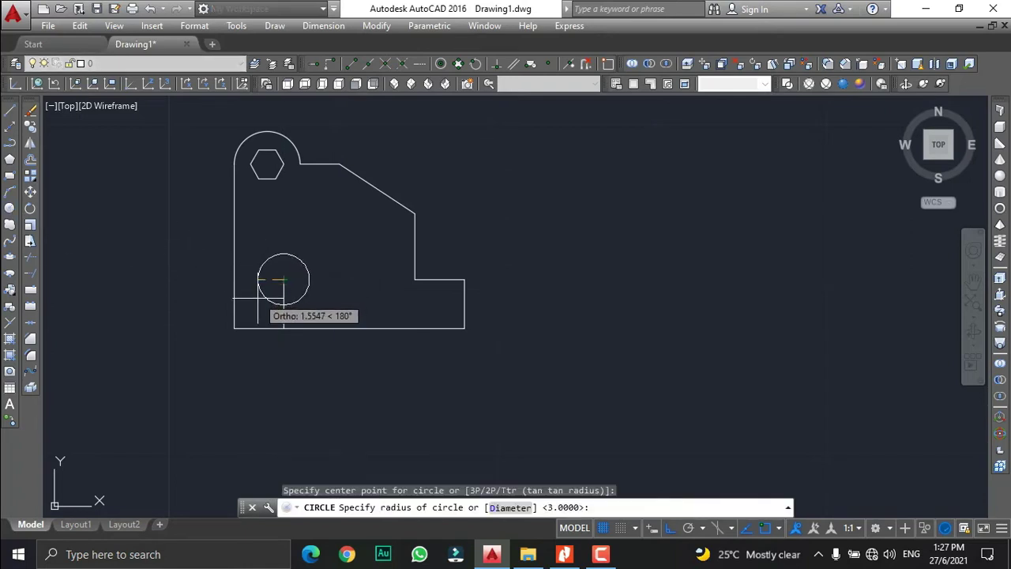
click(563, 555)
click(564, 555)
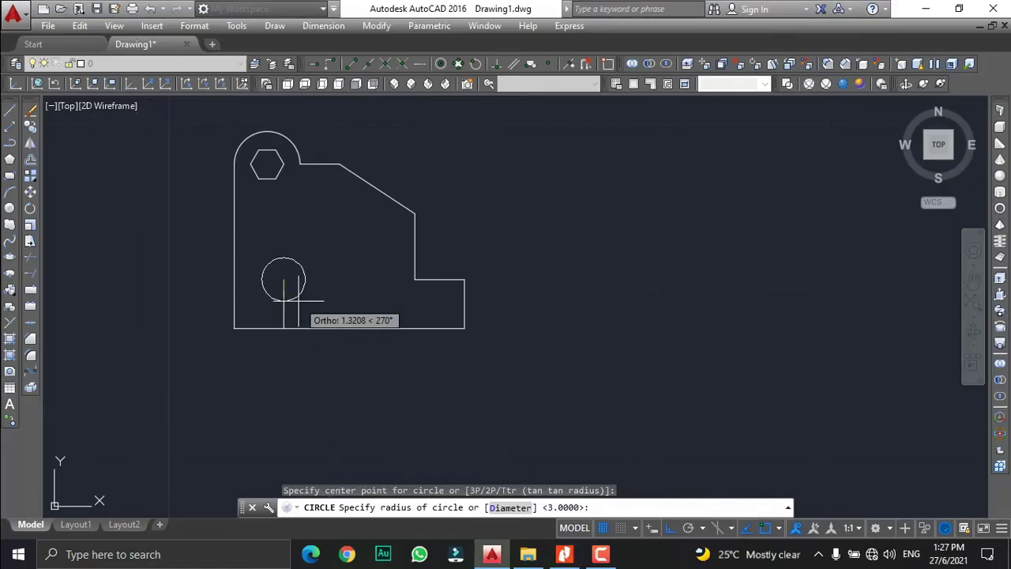
text(1.6)
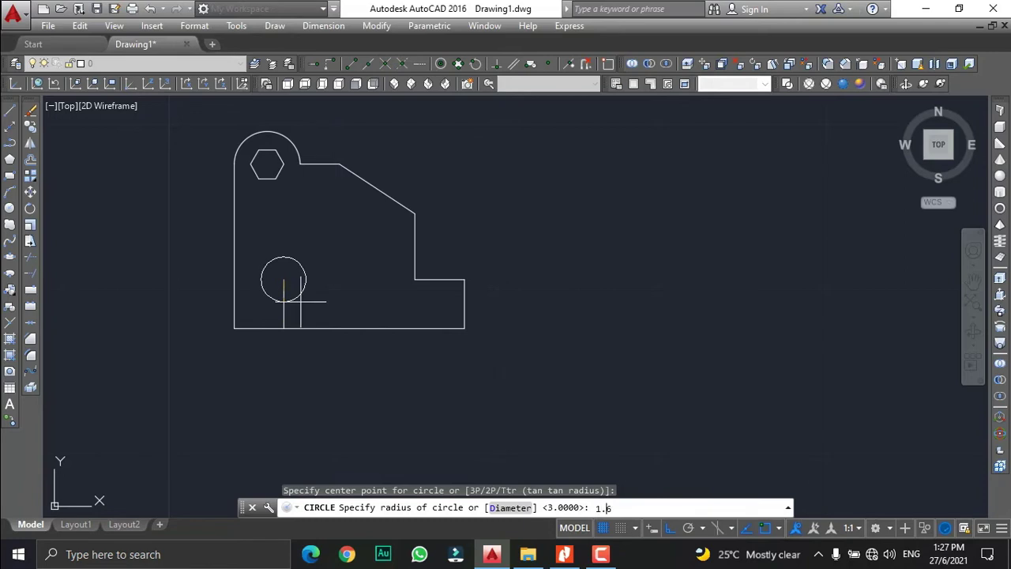
key(Return)
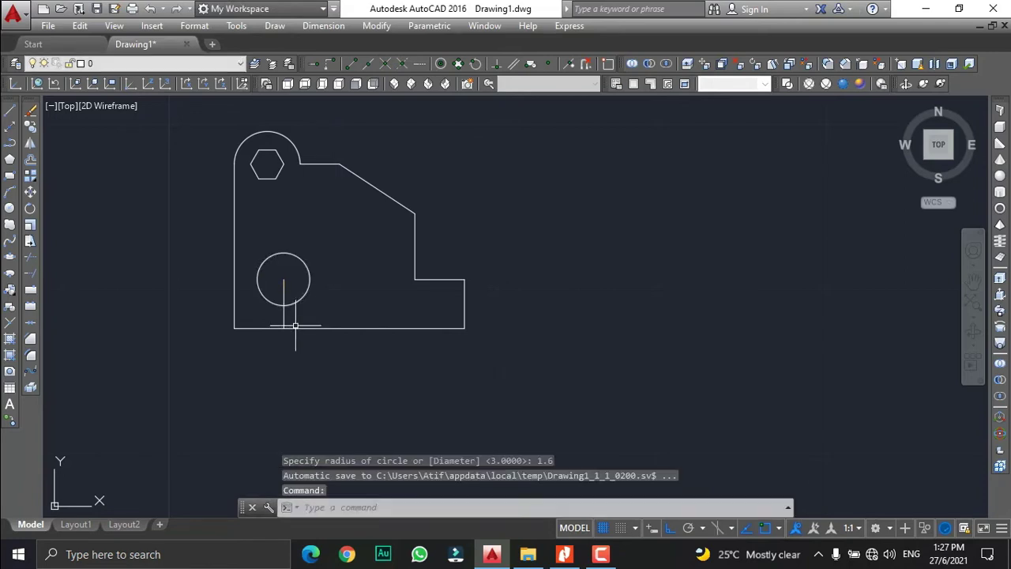
Step: Erase the vertical construction line running from the circle's centre to the bottom edge
click(32, 112)
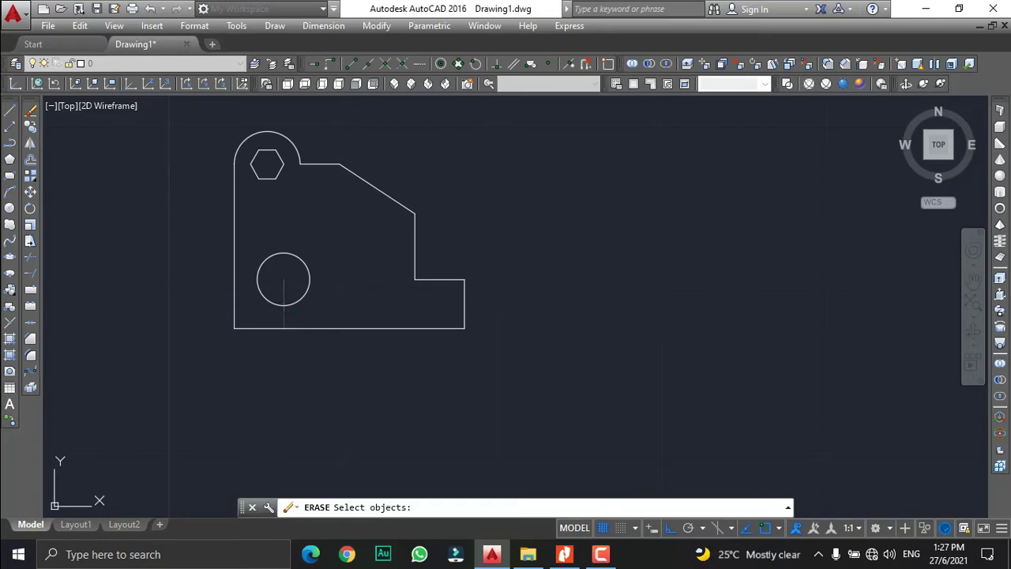
click(284, 319)
key(Return)
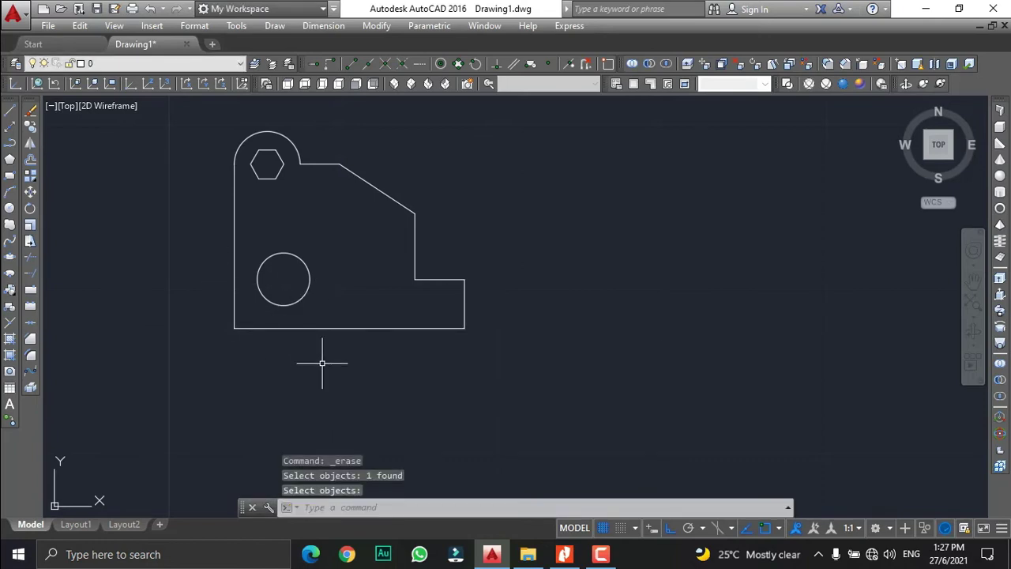
Step: Check the rounded corner in the Nitro Pro reference and fillet the outline's lower-left corner with radius 3
click(562, 553)
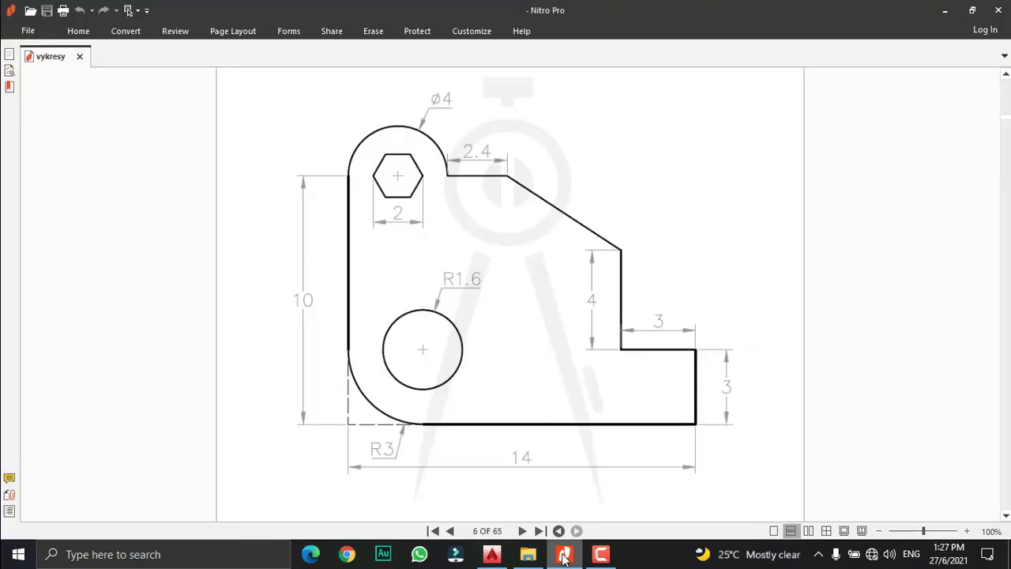
click(562, 554)
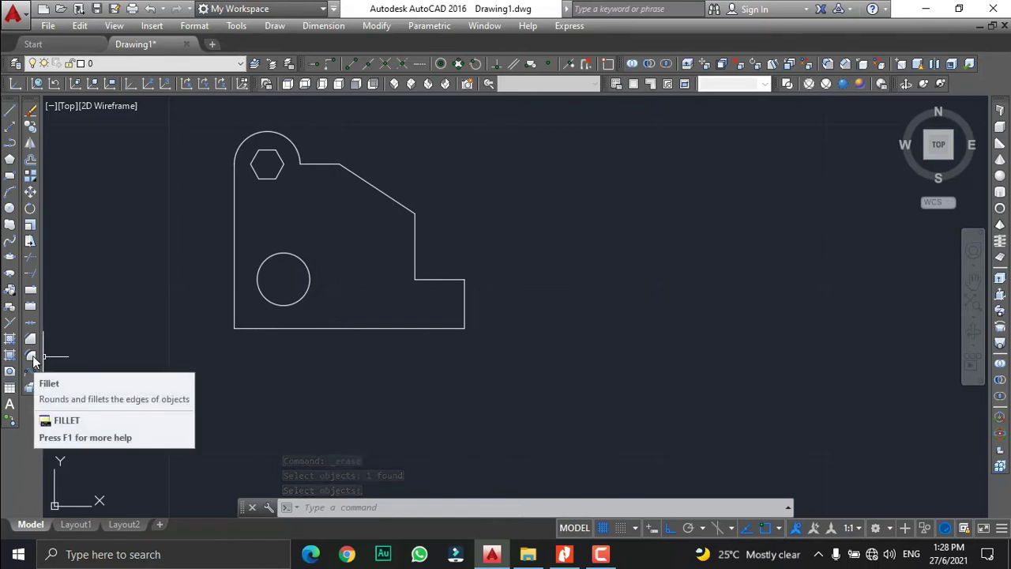
click(32, 359)
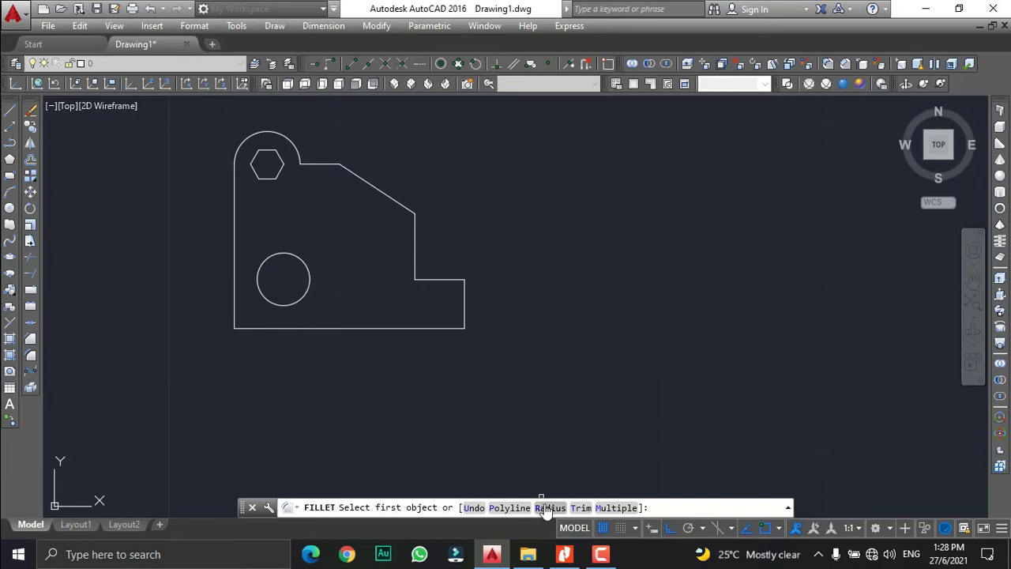
click(543, 512)
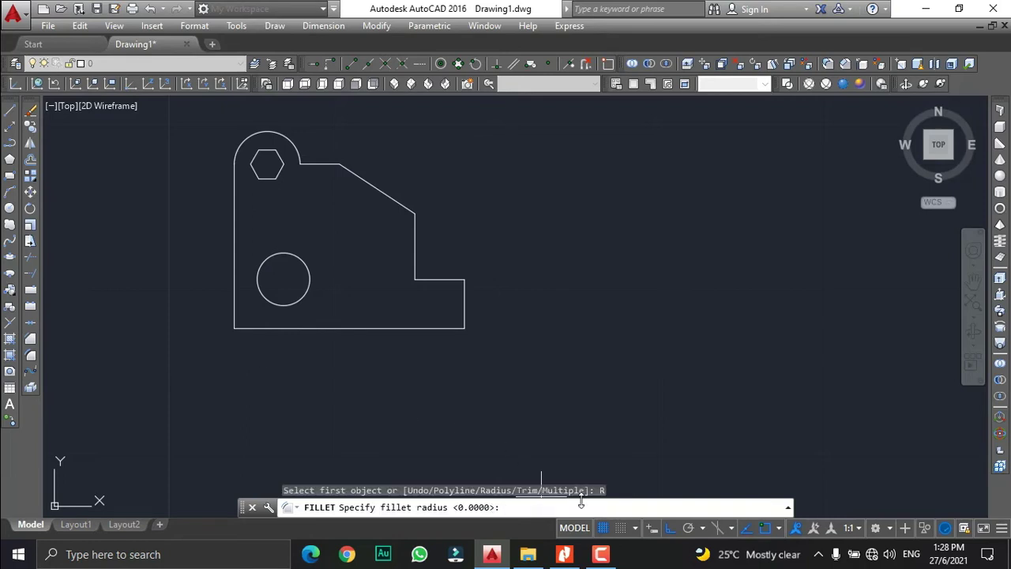
text(3)
key(Return)
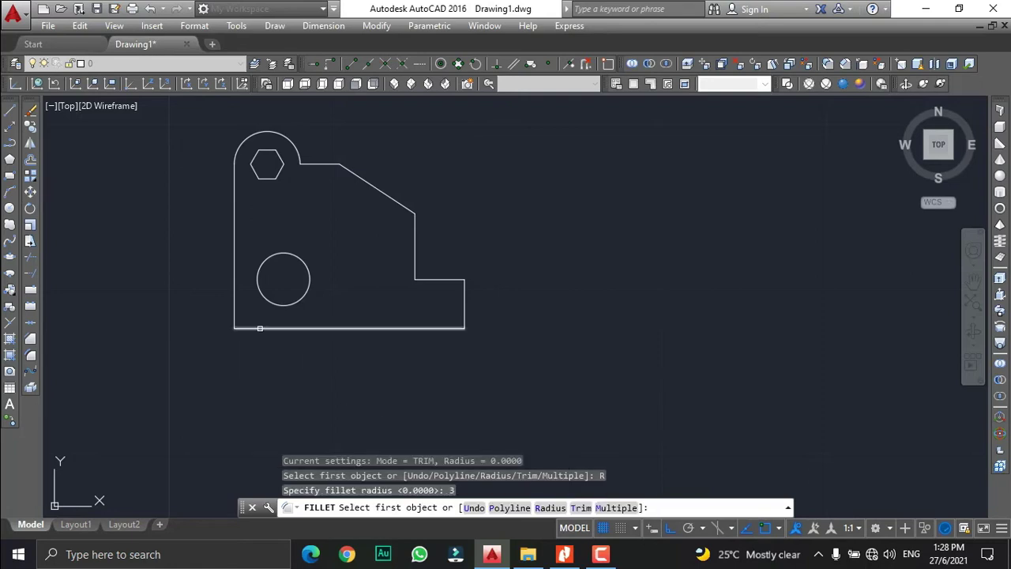
click(260, 328)
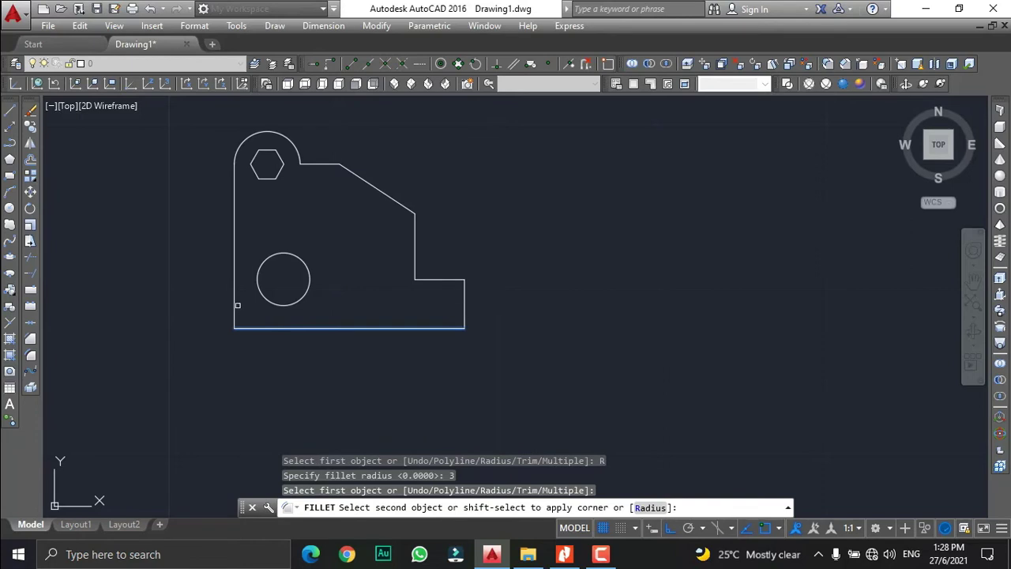
click(237, 305)
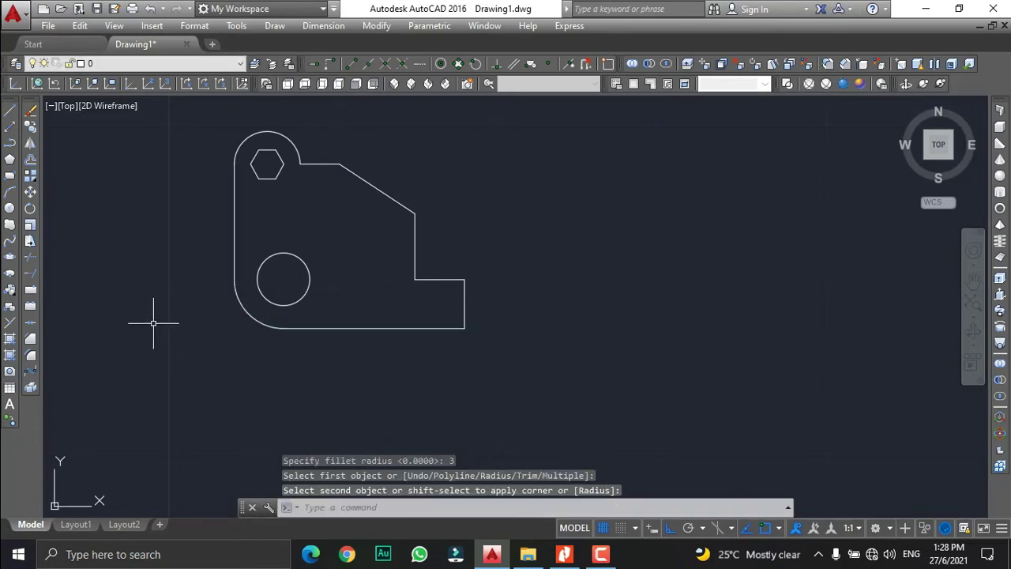
Step: Compare the finished bracket with the reference drawing in Nitro Pro and return to AutoCAD
scroll(202, 360, down, 2)
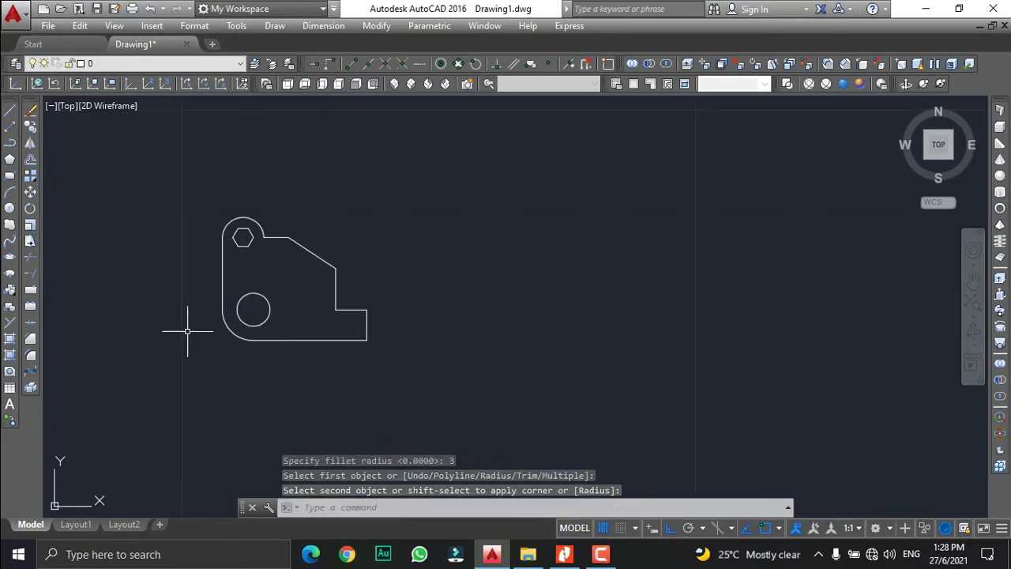
click(563, 555)
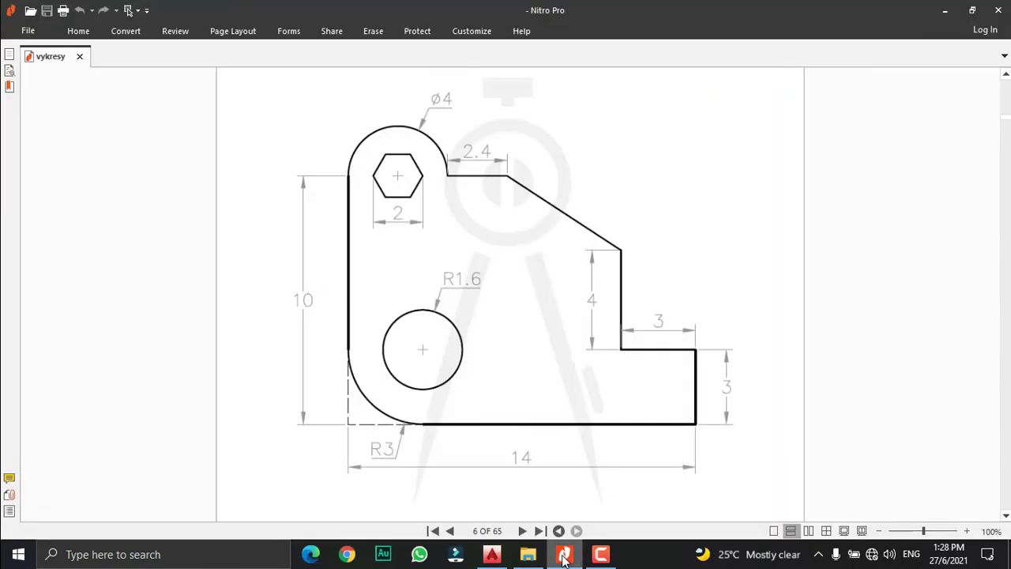
click(492, 555)
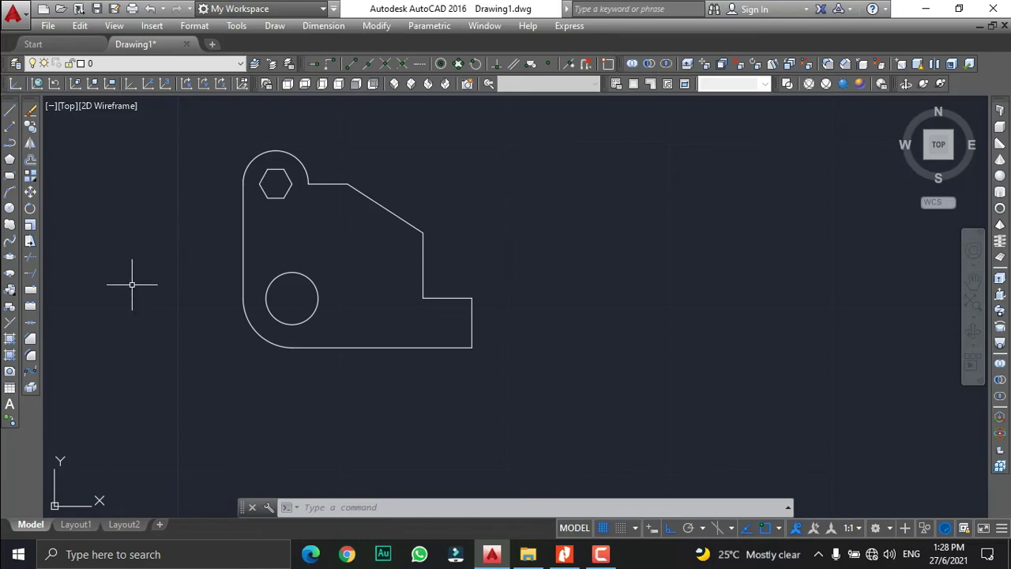
Step: Preview the bracket in Layout1, return to model space and turn off the grid display
click(79, 527)
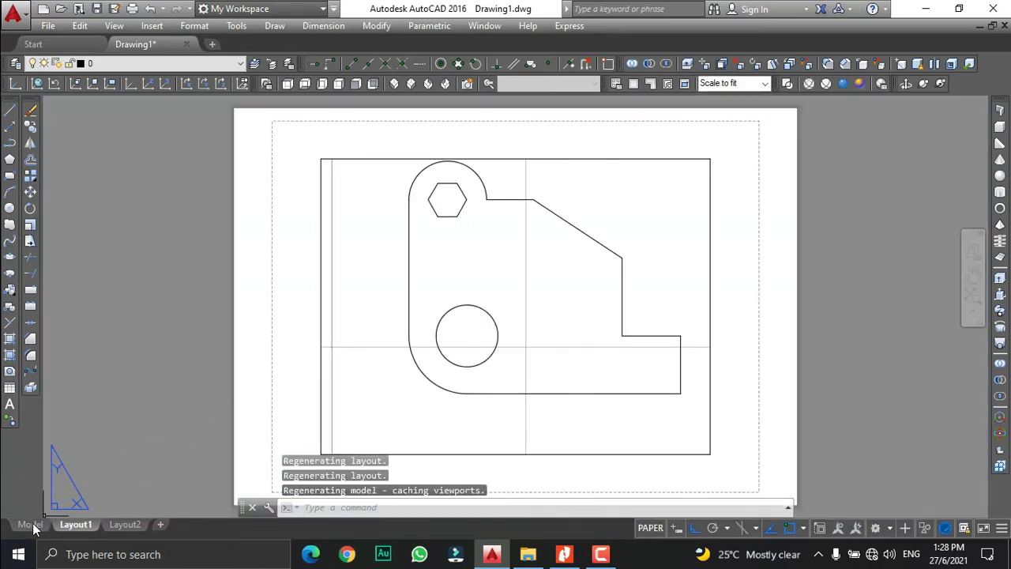
click(30, 525)
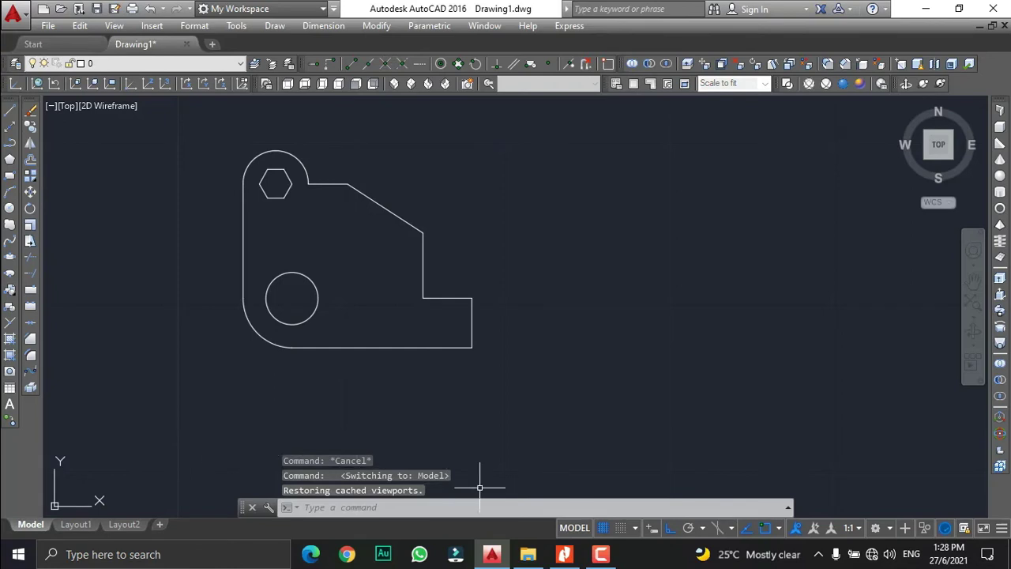
click(601, 531)
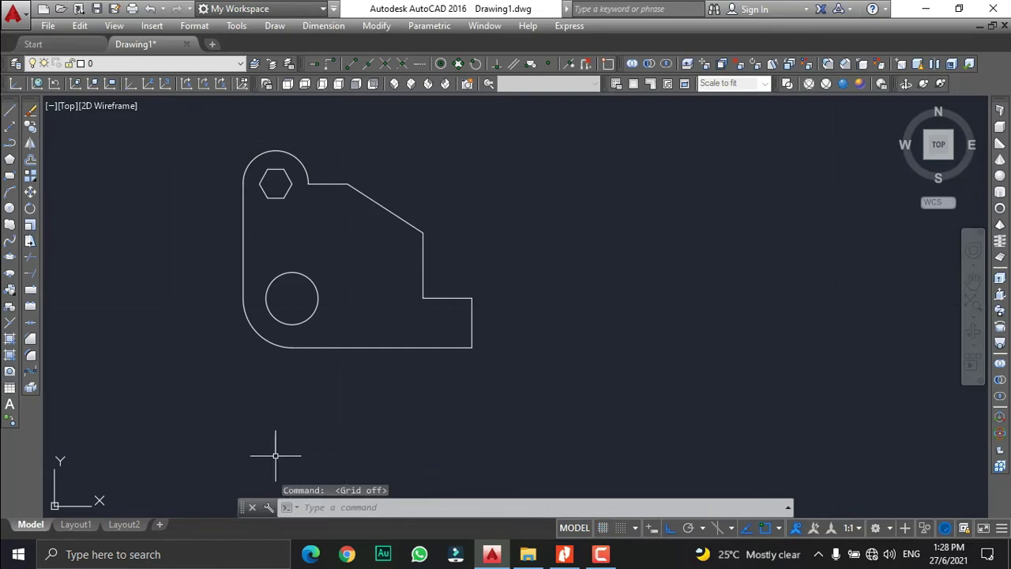
Step: Switch to Layout1 and delete its existing viewport
click(82, 526)
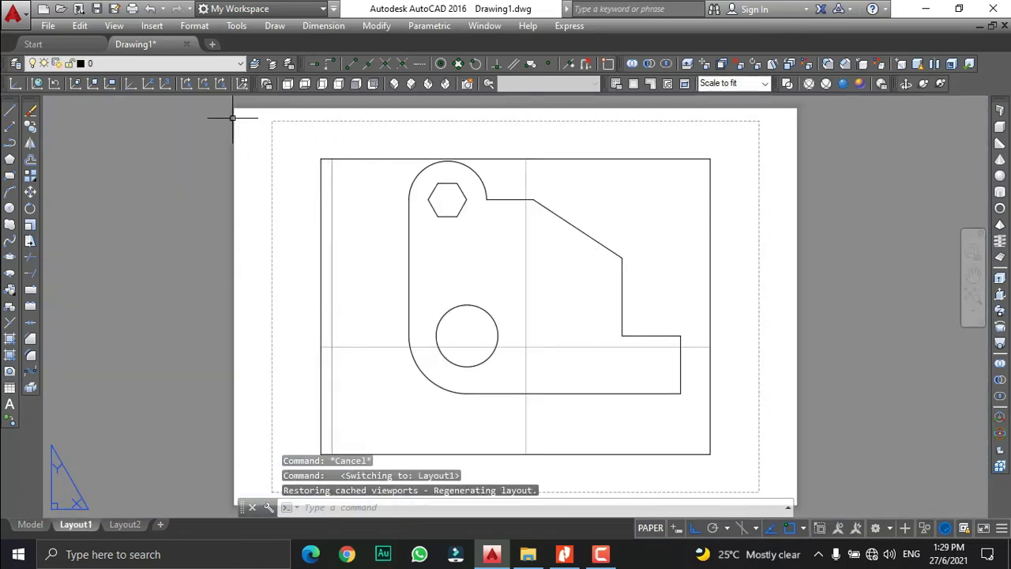
click(345, 158)
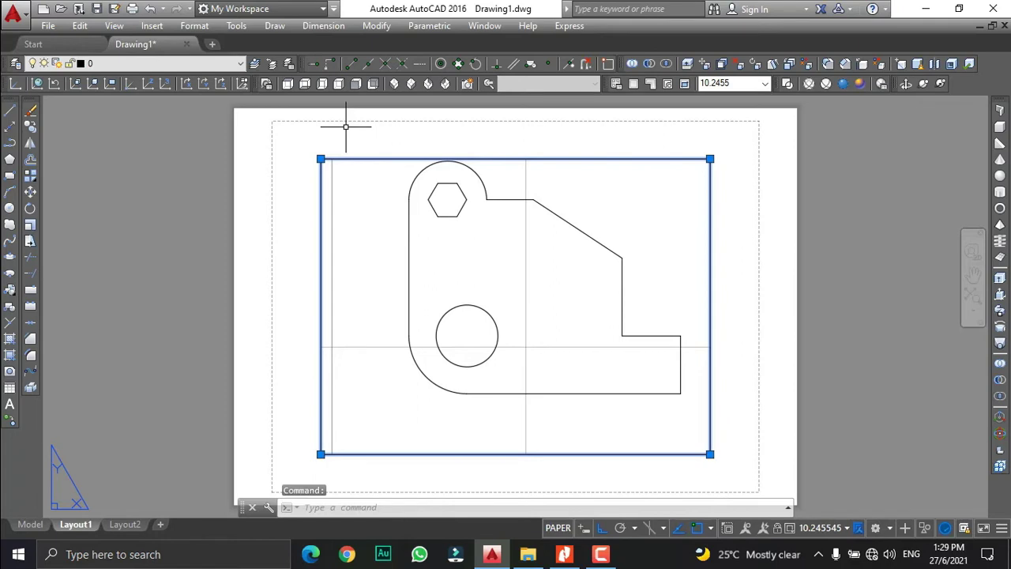
key(Delete)
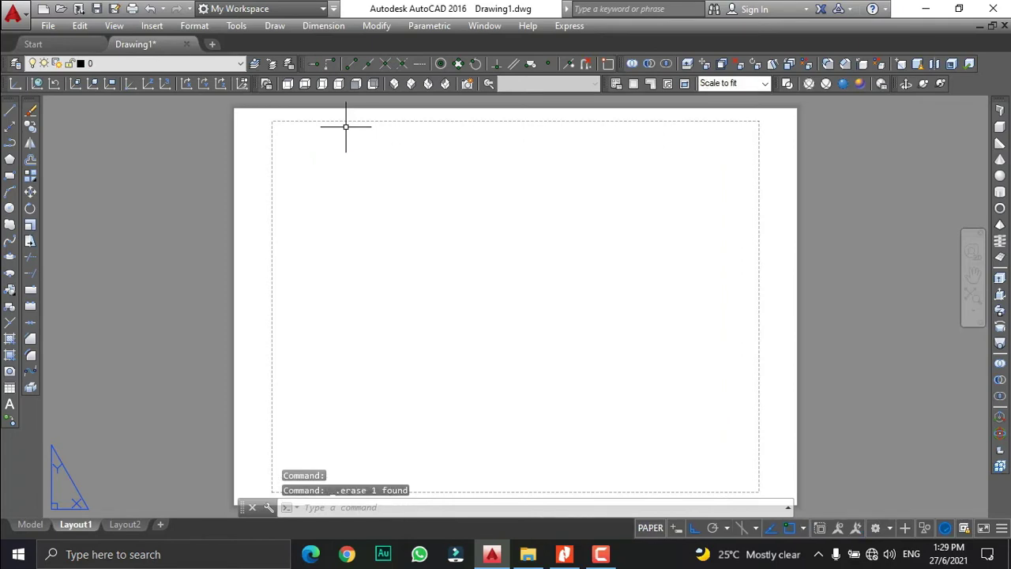
scroll(363, 136, down, 2)
scroll(363, 135, up, 2)
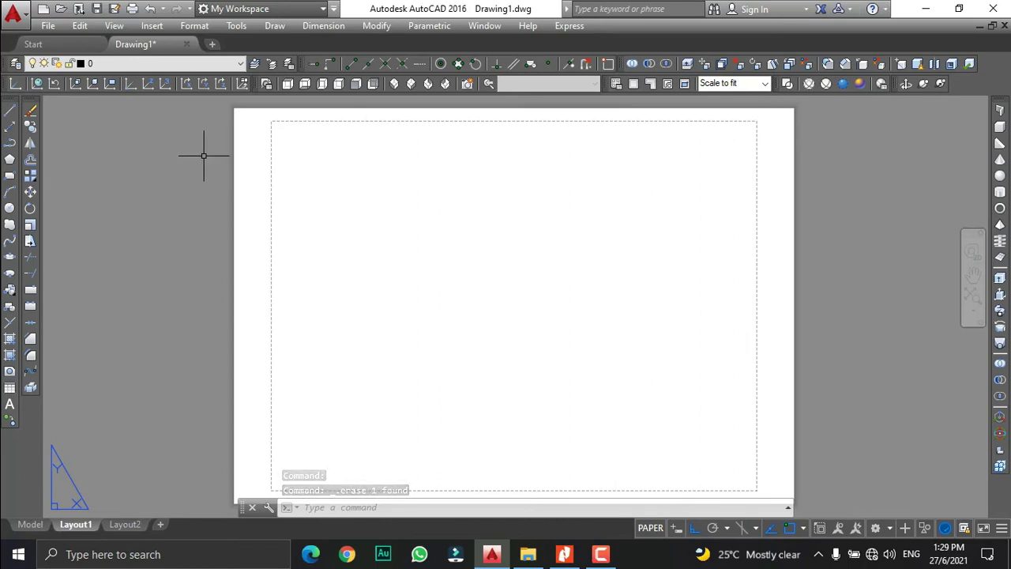
Step: Modify Layout1's page setup to use Microsoft Print to PDF as the printer
click(22, 24)
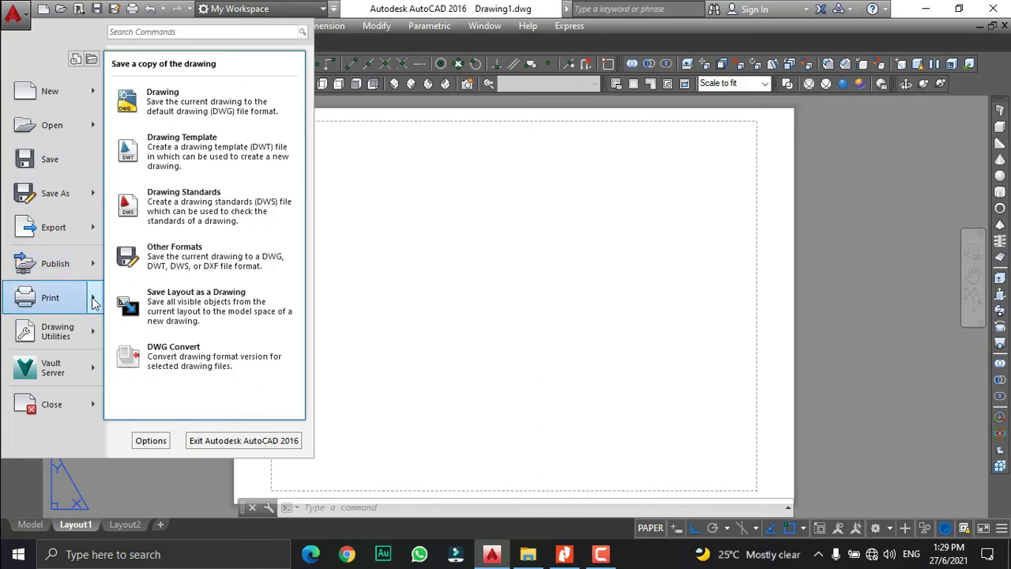
mouse_move(94, 298)
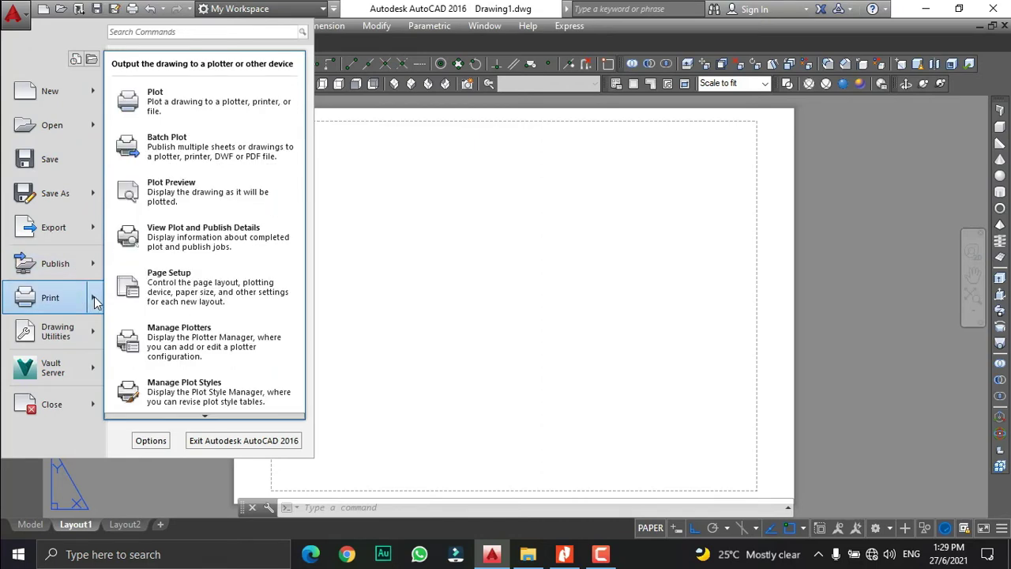
click(166, 292)
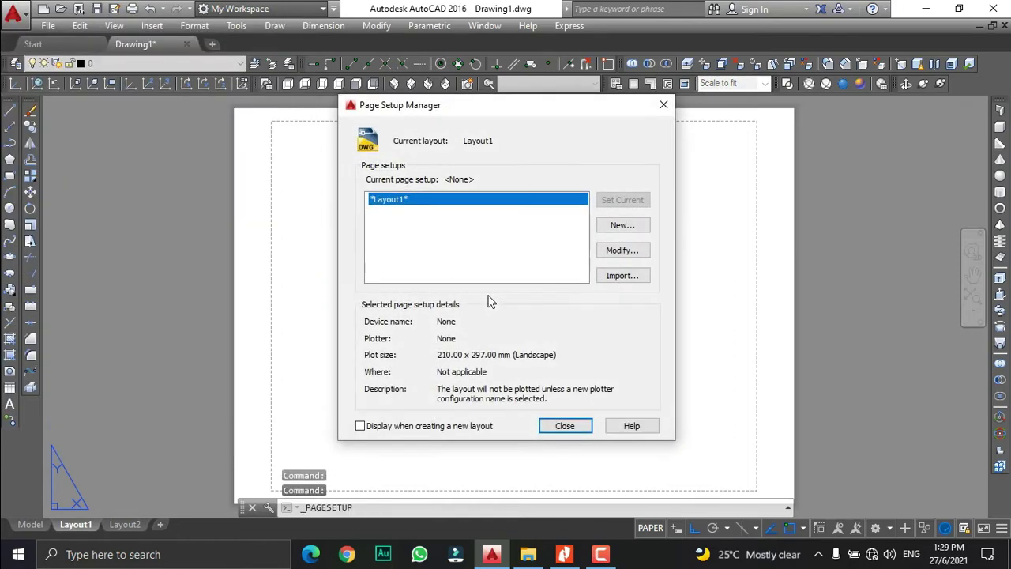
click(624, 253)
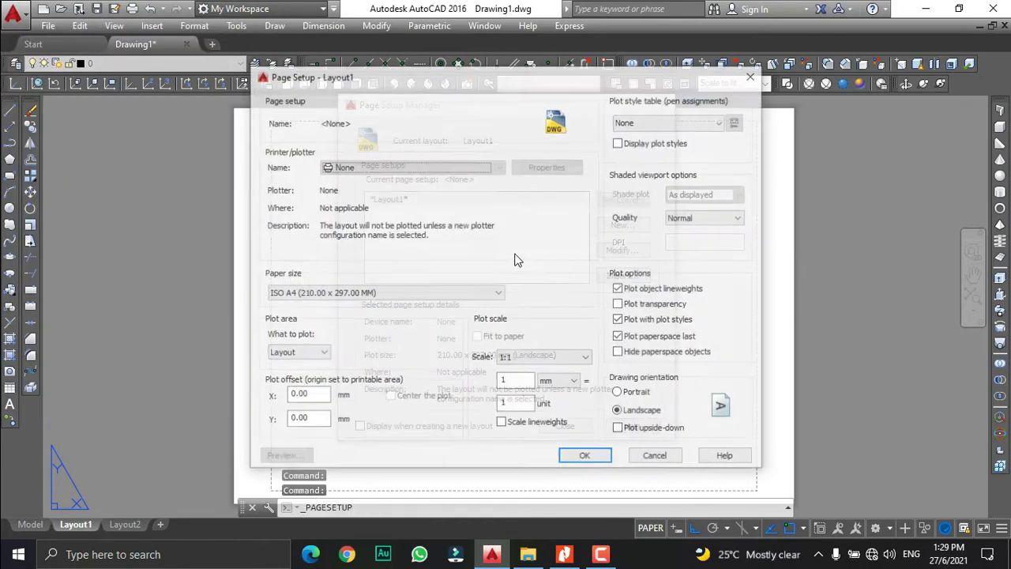
click(407, 167)
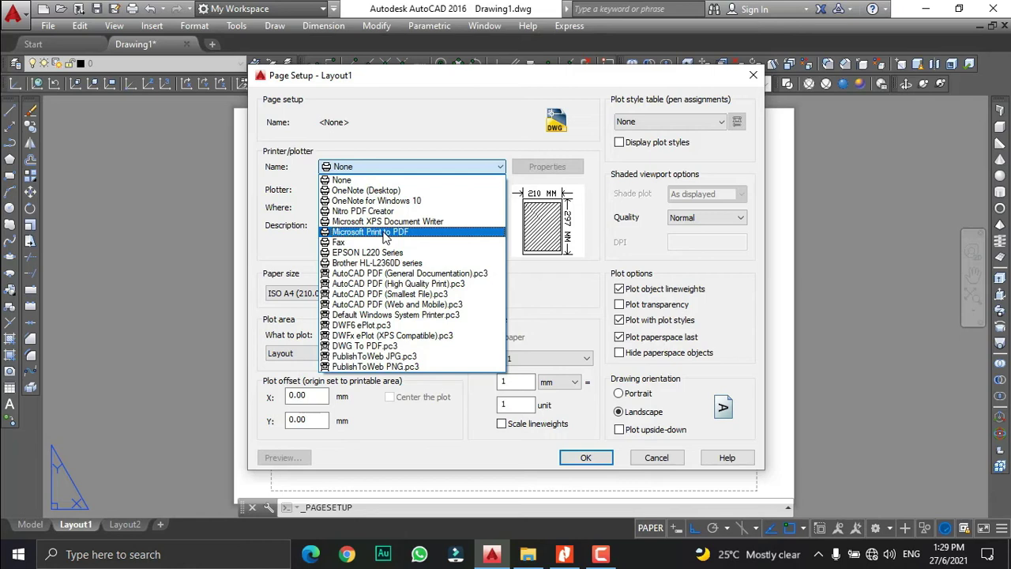
click(384, 232)
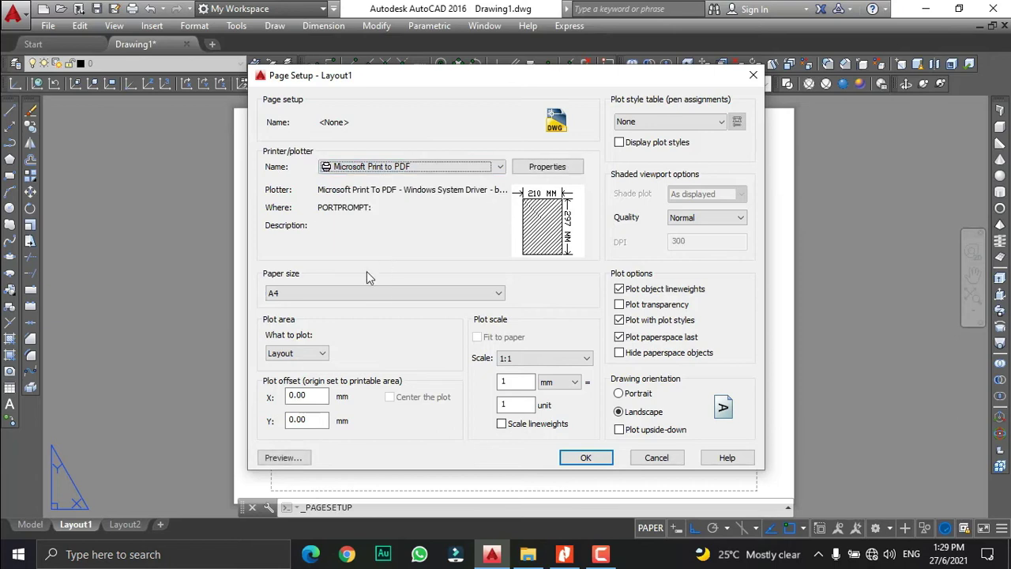
Step: Keep A4 paper and a 1:1 plot scale in millimetres, apply the page setup and close the Page Setup Manager
click(353, 294)
click(353, 294)
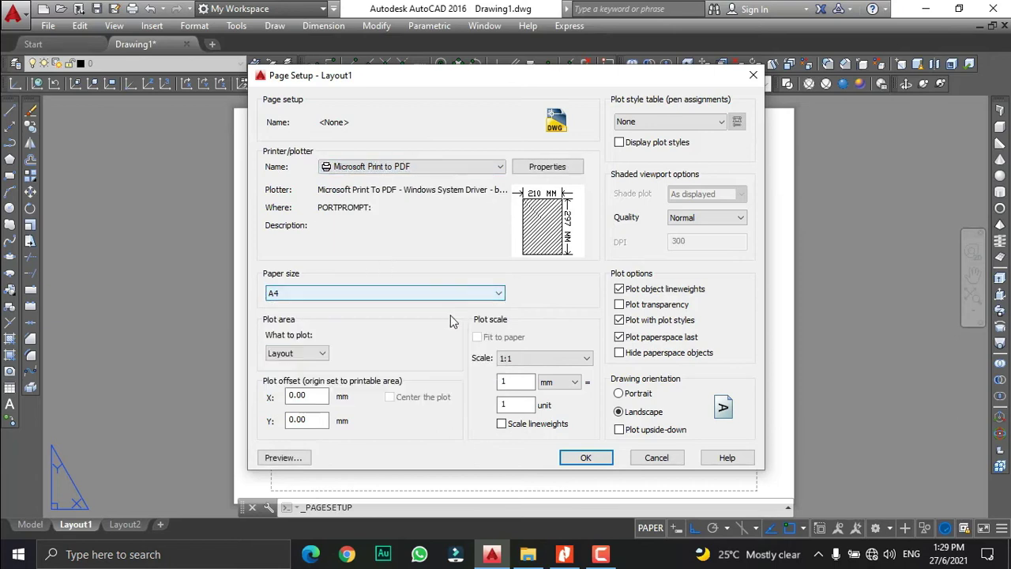
click(522, 359)
click(522, 359)
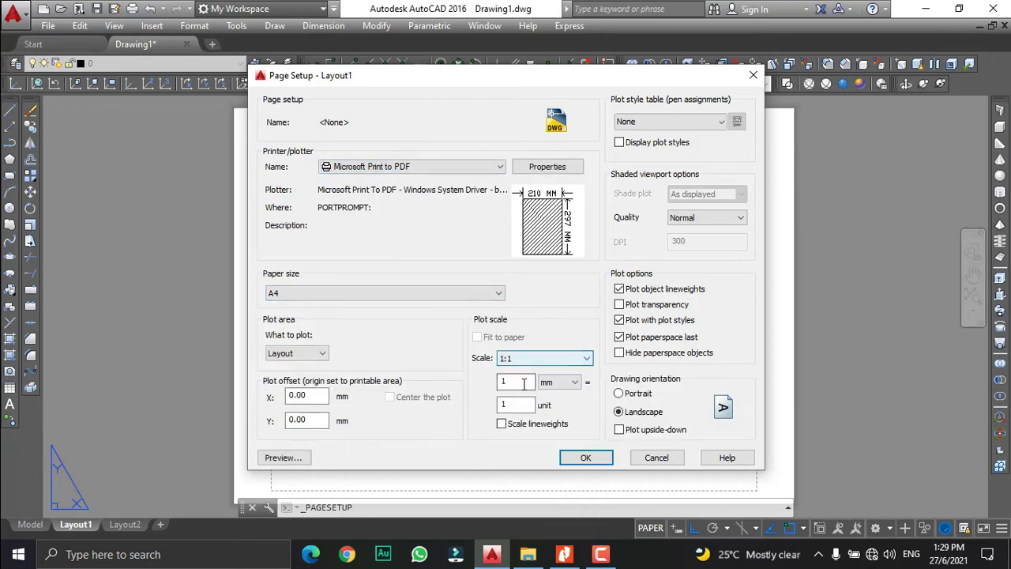
click(519, 383)
click(518, 404)
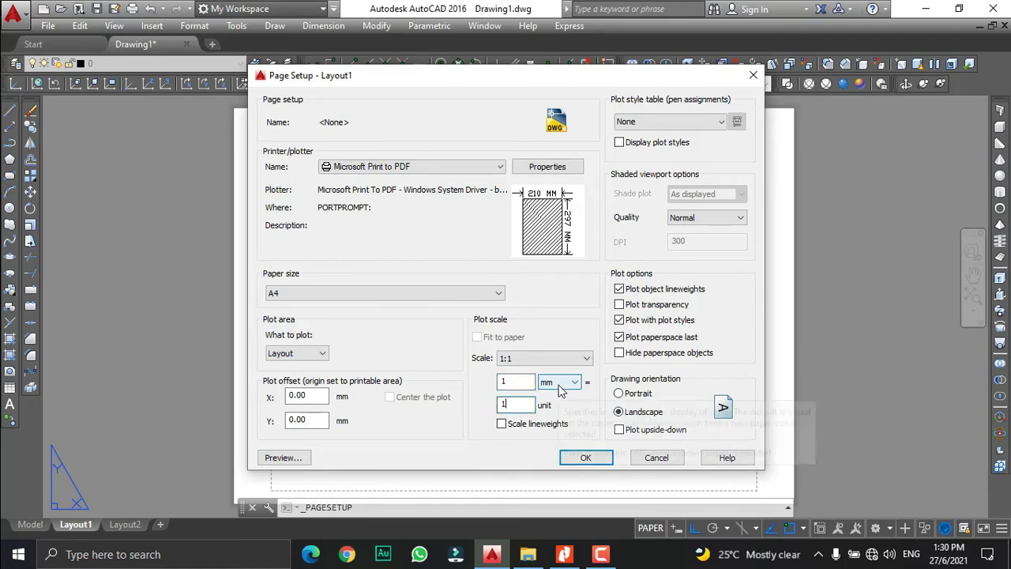
click(584, 458)
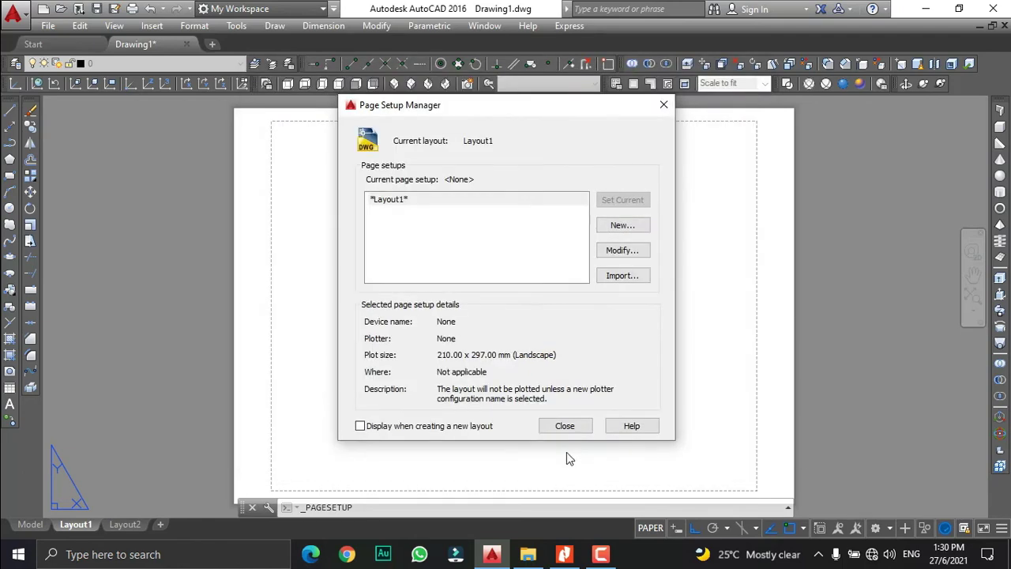
click(564, 425)
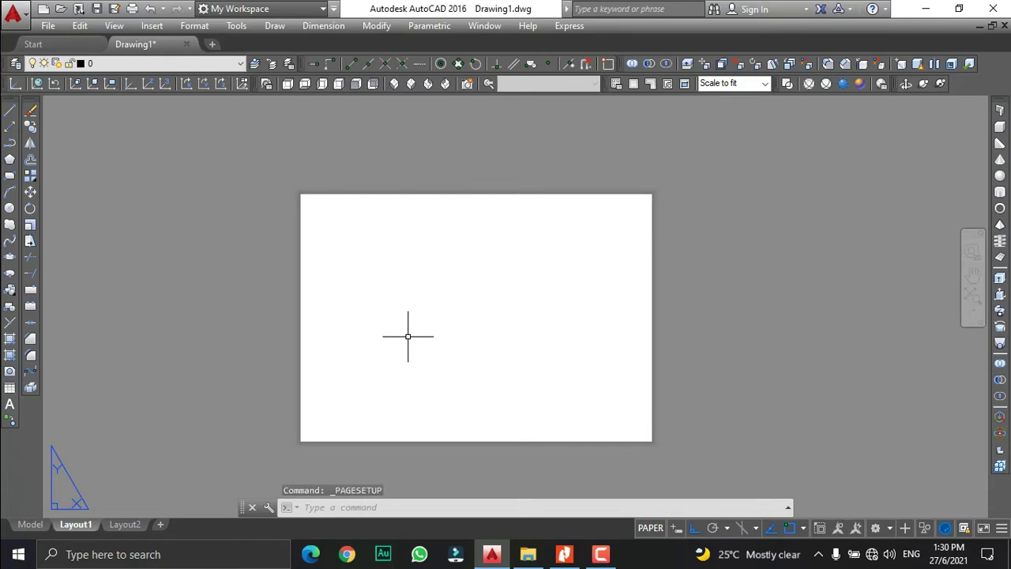
Step: Insert the title block drawing BLOK TAJUK 2021 (ABU) at scale 1 and angle 0, aligned to the sheet's upper-left corner
click(150, 28)
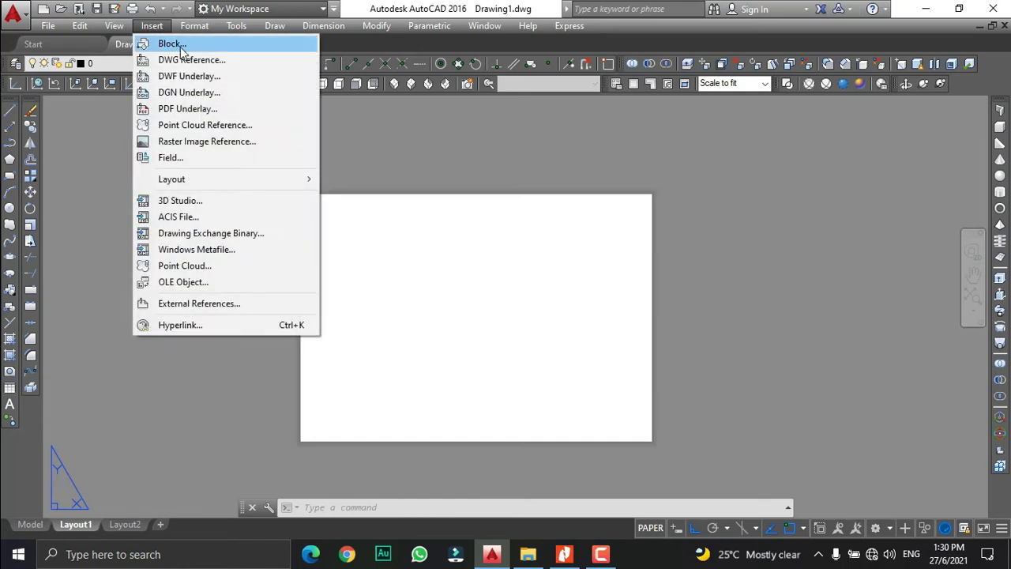
click(180, 45)
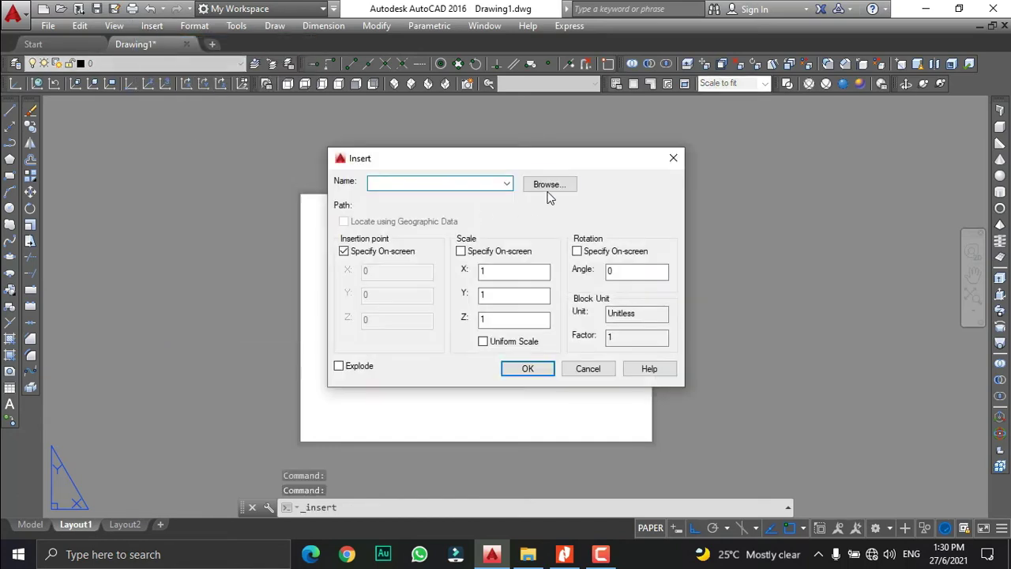
click(551, 187)
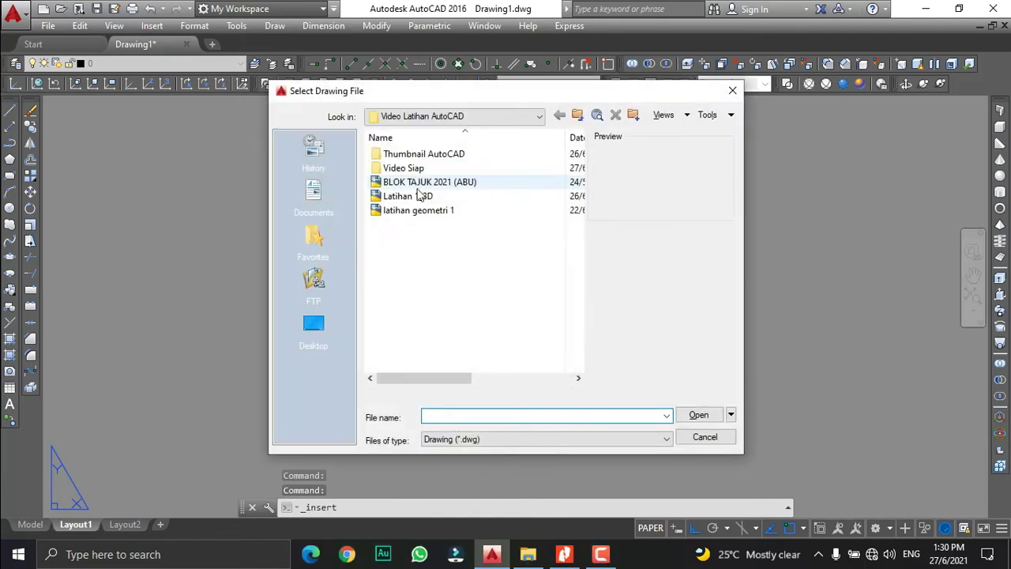
click(462, 185)
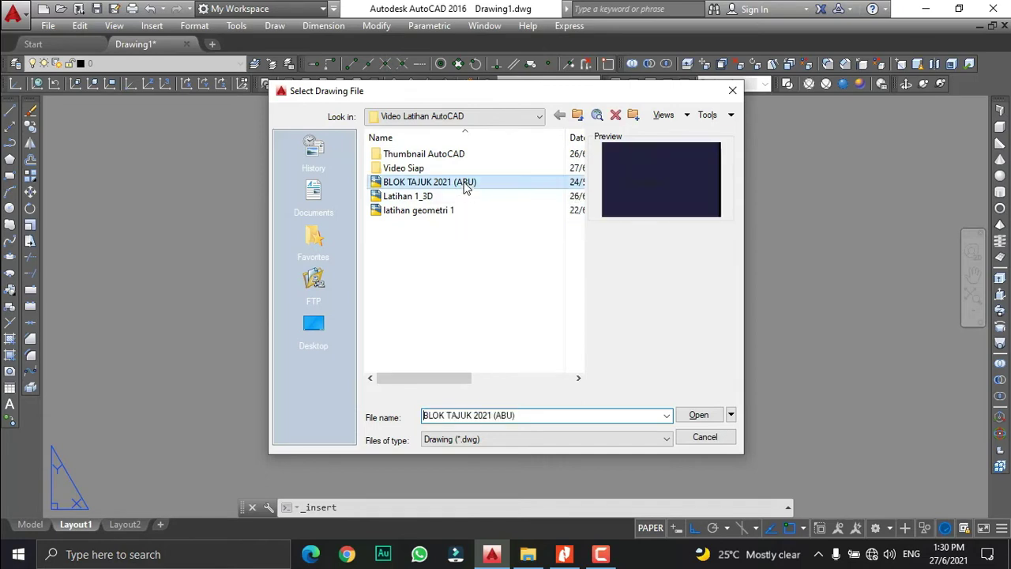
click(698, 417)
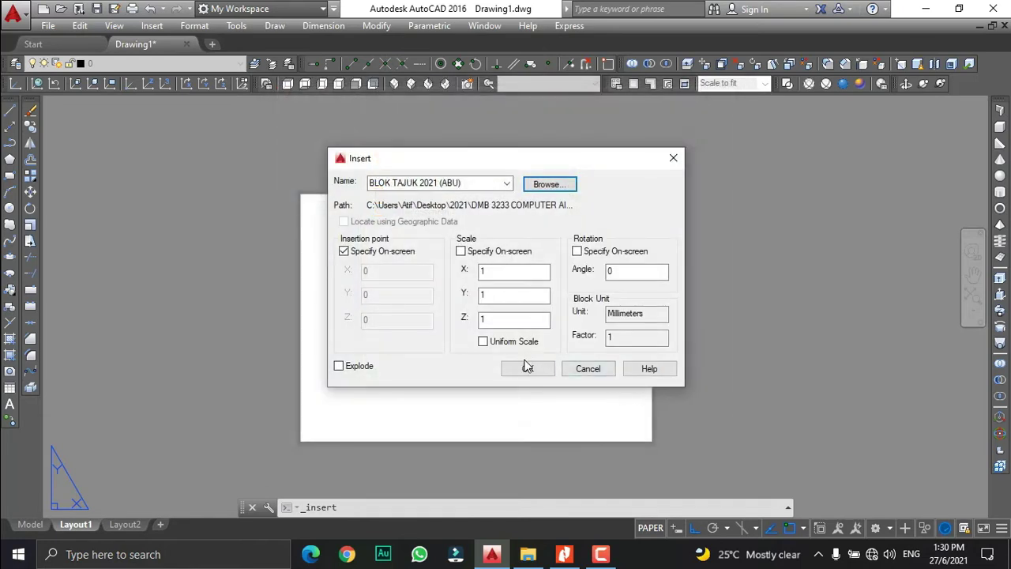
click(528, 369)
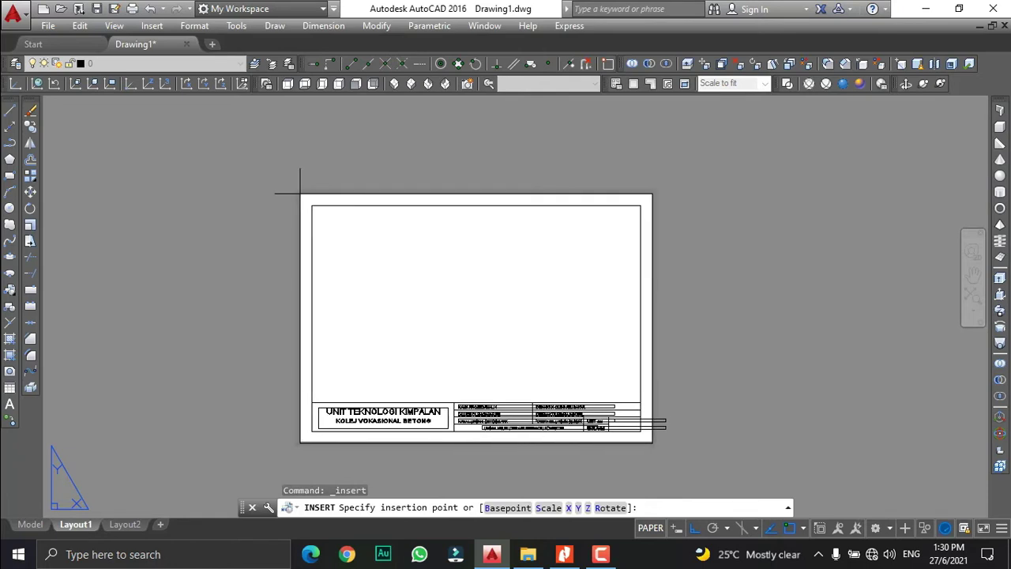
scroll(300, 192, up, 5)
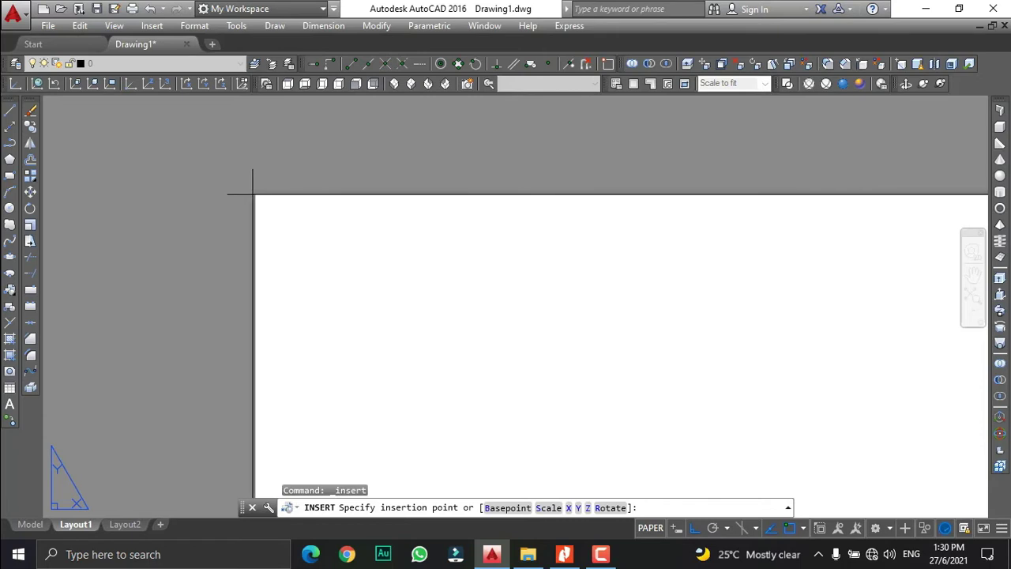
scroll(256, 192, up, 2)
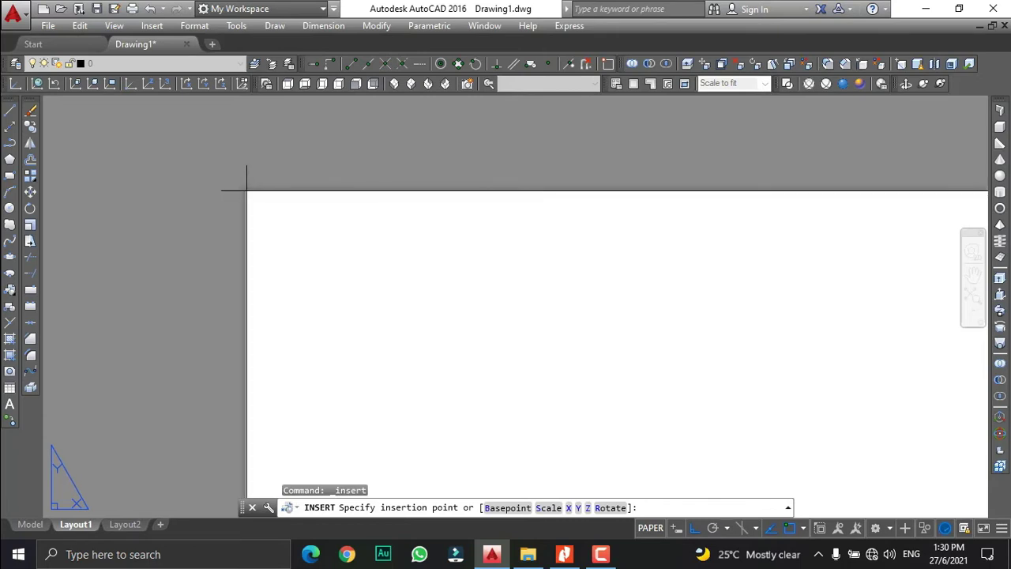
click(244, 190)
scroll(253, 184, down, 5)
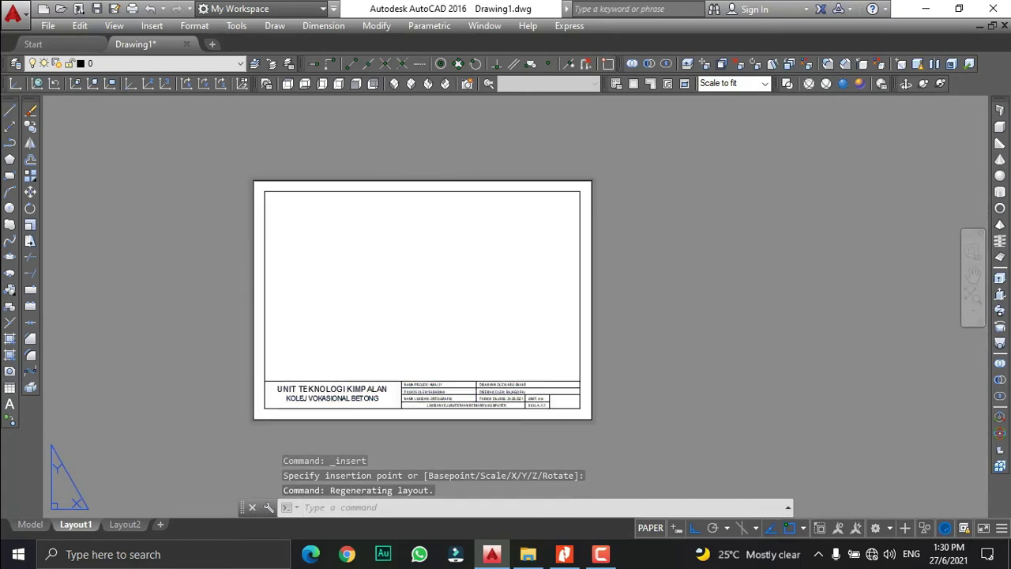
Step: Examine the text fields and frame of the inserted title block along the sheet's lower edge
scroll(360, 407, up, 4)
scroll(293, 316, down, 2)
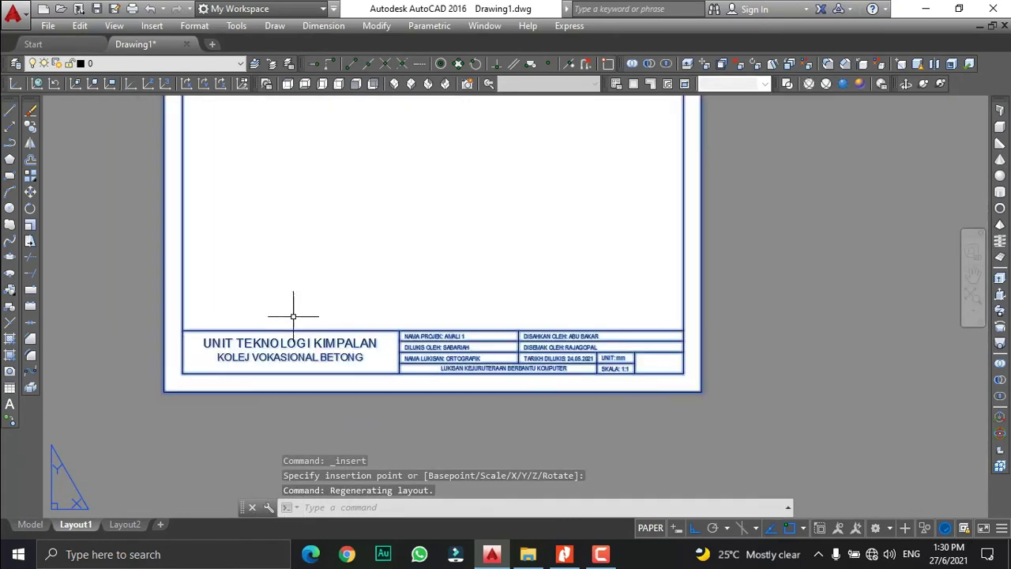
scroll(287, 313, down, 2)
scroll(289, 316, up, 2)
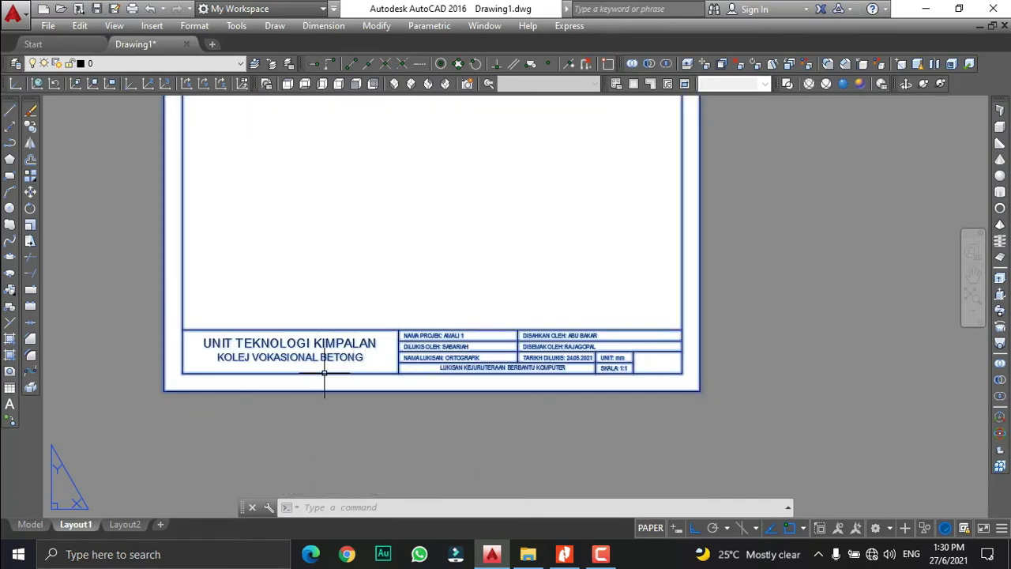
scroll(324, 372, up, 2)
scroll(324, 373, down, 2)
key(Escape)
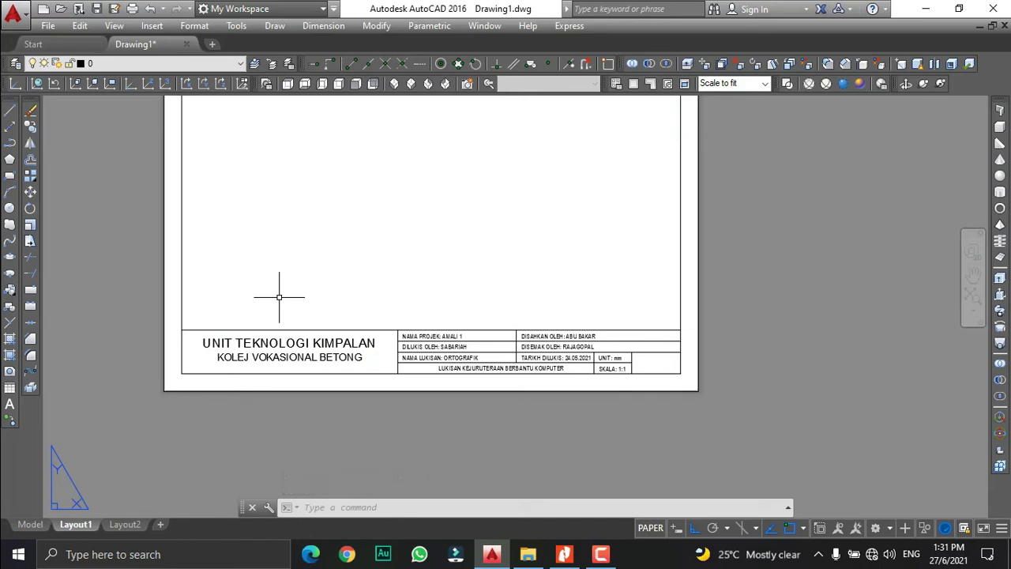
Step: Explode the inserted title block into separate objects
text(e)
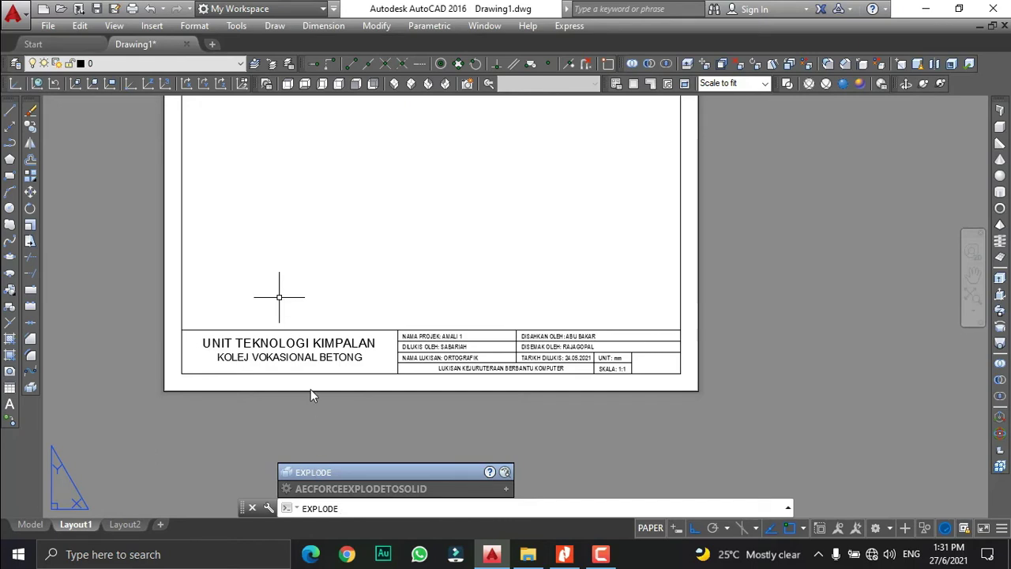
key(Return)
scroll(287, 430, down, 2)
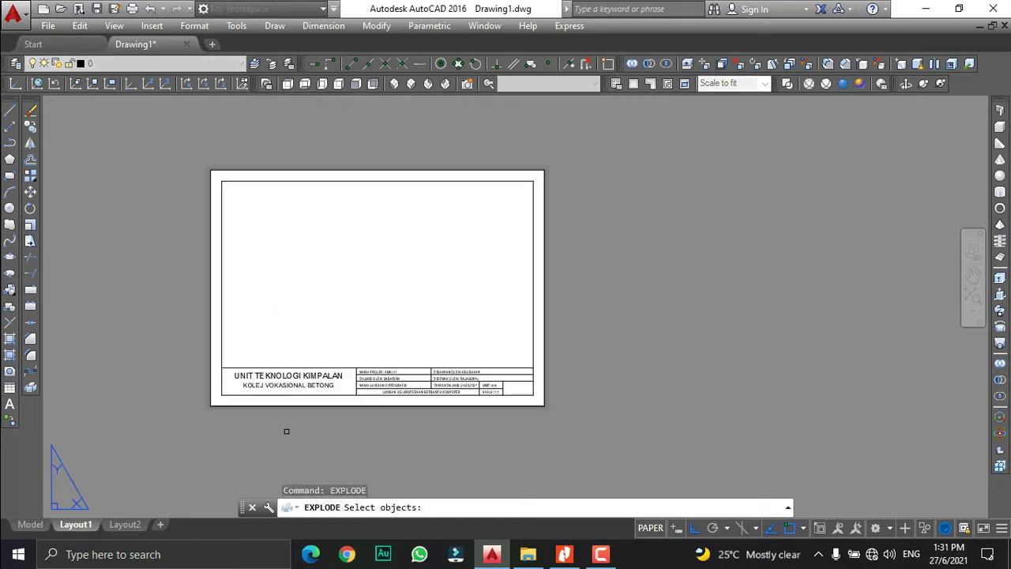
click(622, 447)
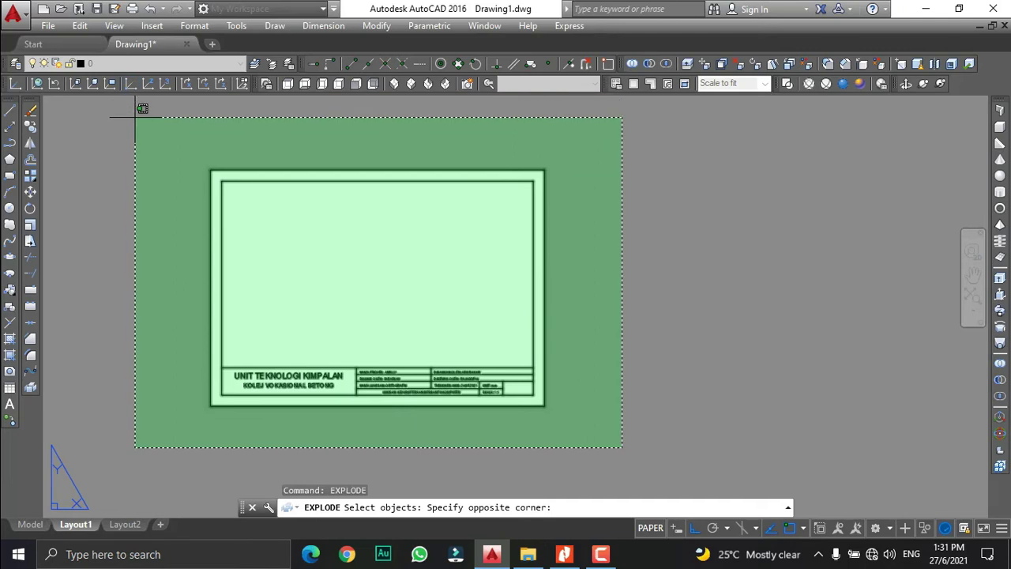
click(134, 118)
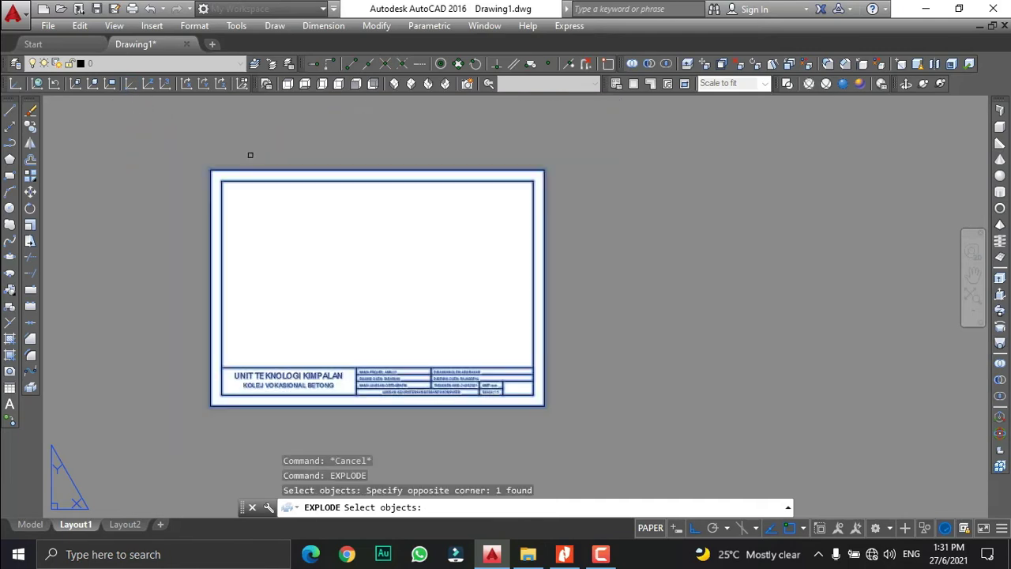
key(Return)
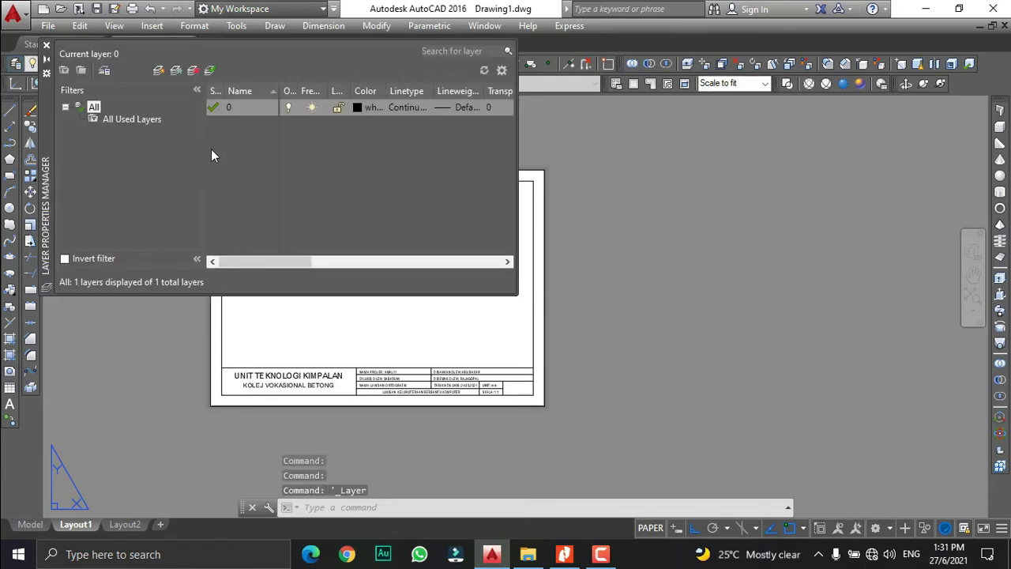
Step: Create a new layer in the Layer Properties Manager, make it current and name it Blok
drag(516, 150, 557, 151)
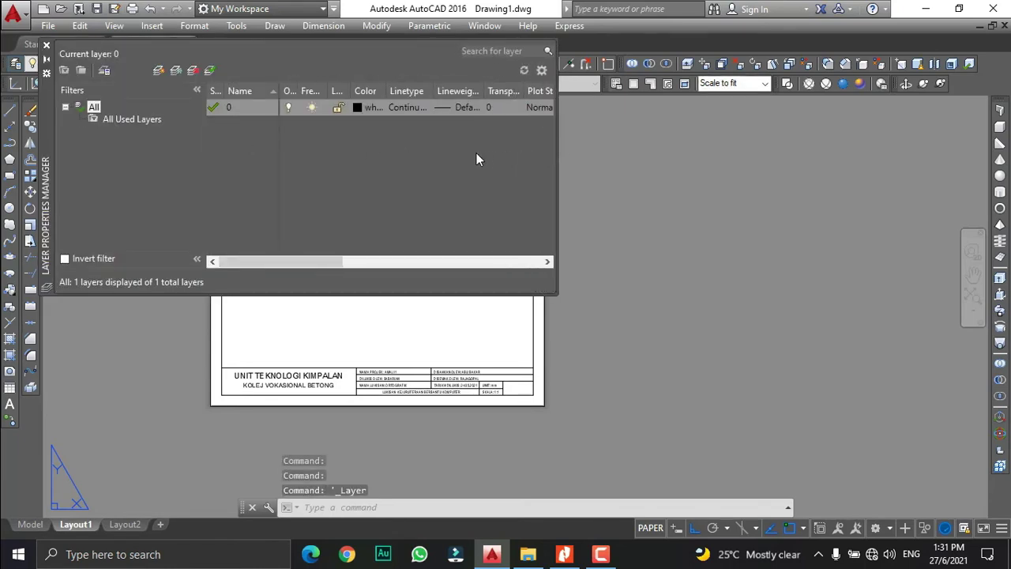
click(160, 73)
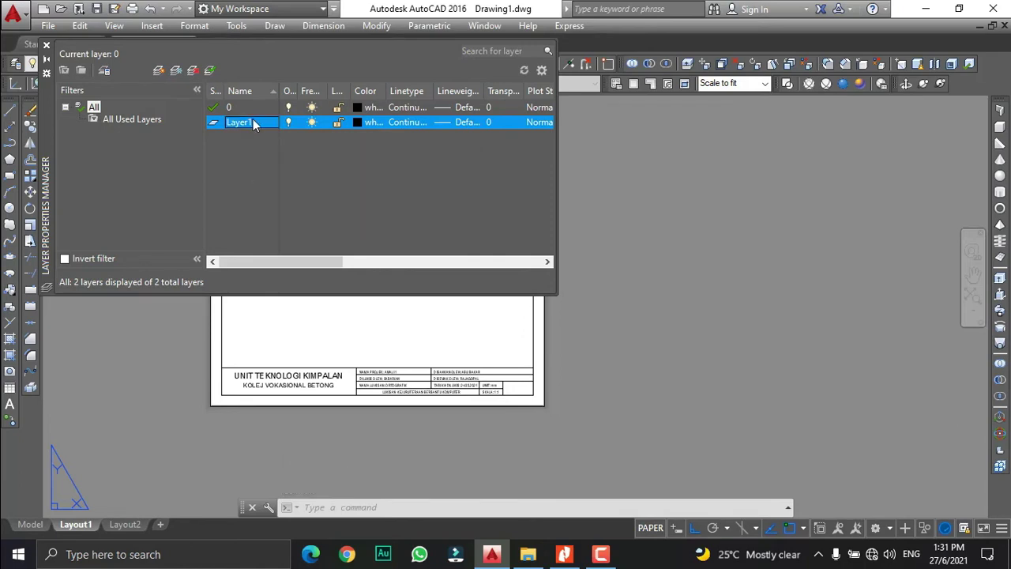
double_click(253, 120)
right_click(246, 121)
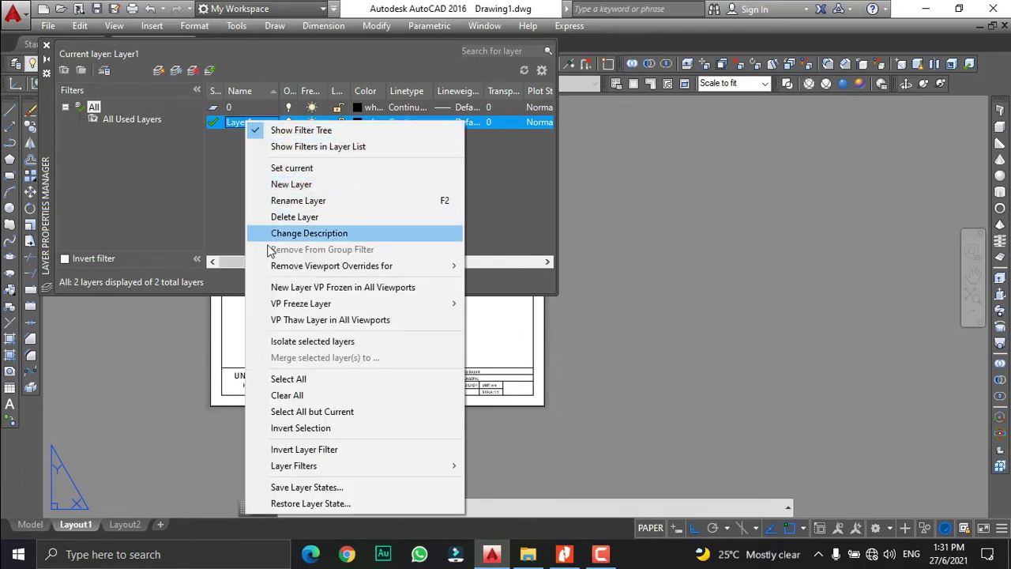
click(256, 200)
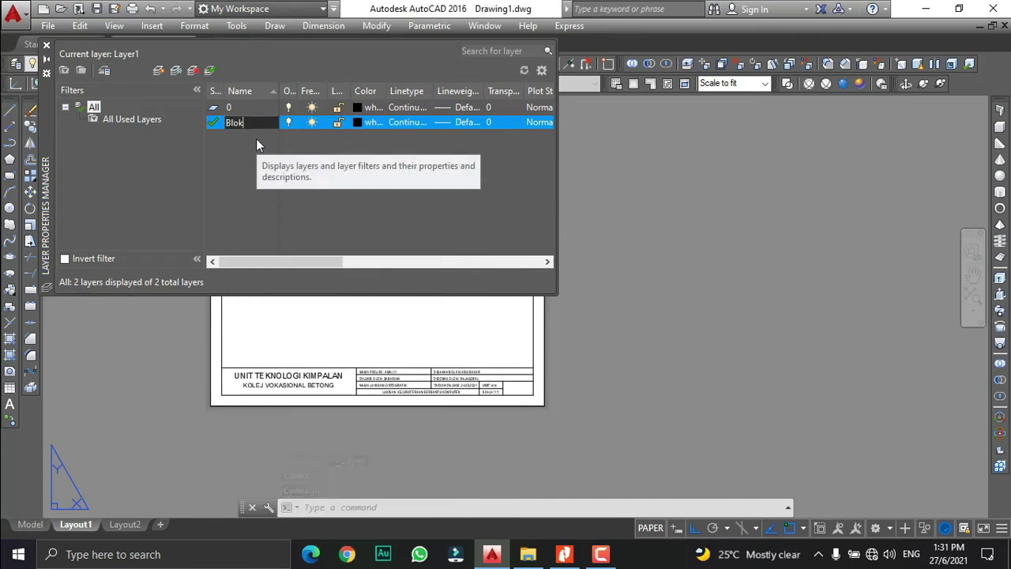
text(Blok)
key(Return)
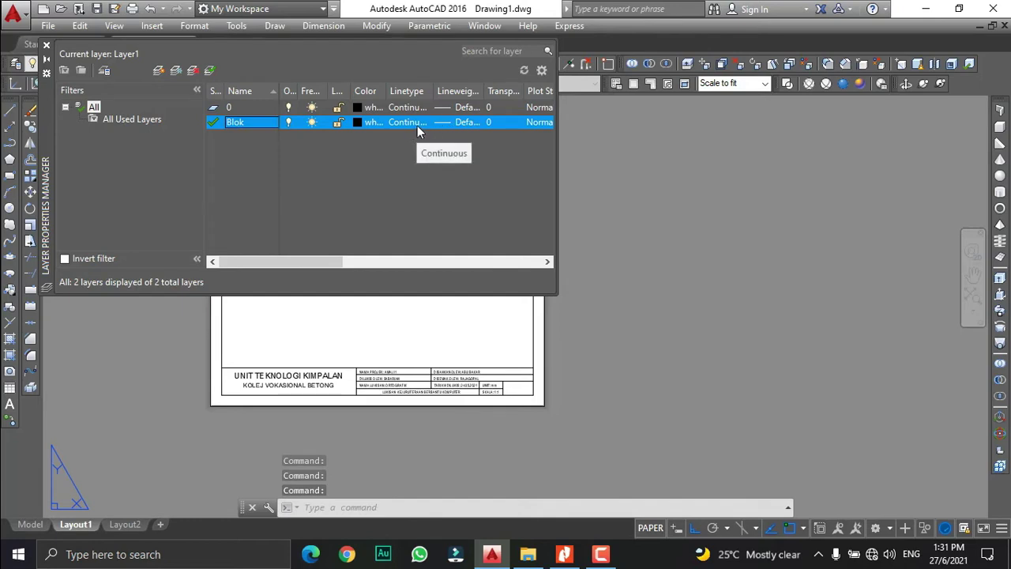
Step: Set the lineweight of the Blok layer to 0.50 mm
click(449, 122)
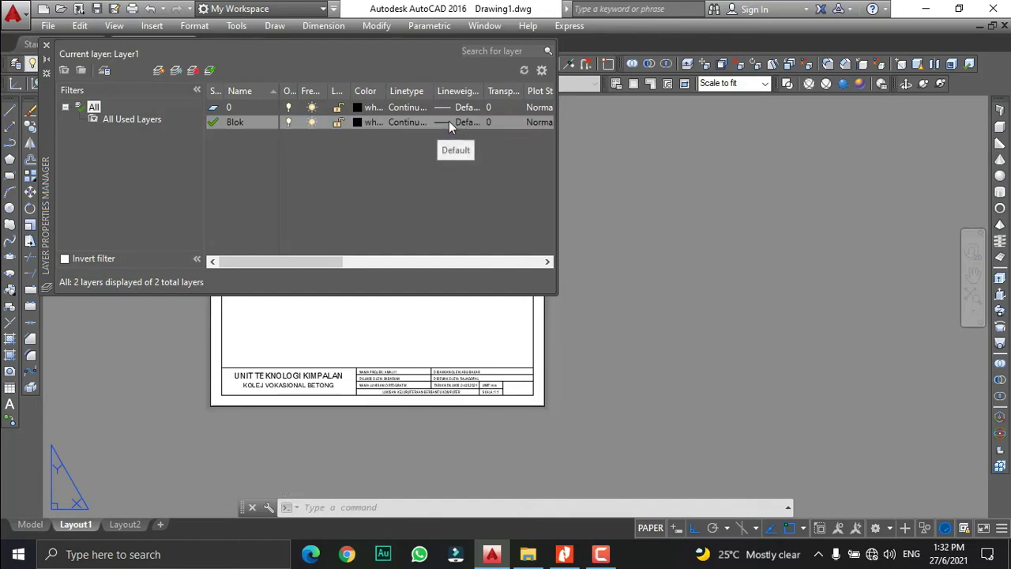
scroll(448, 296, down, 2)
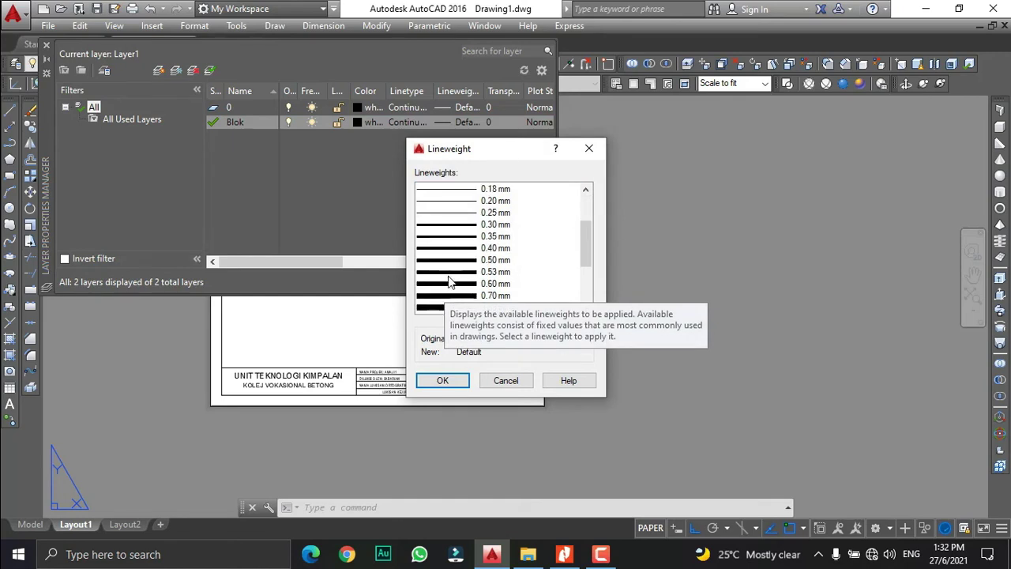
click(451, 261)
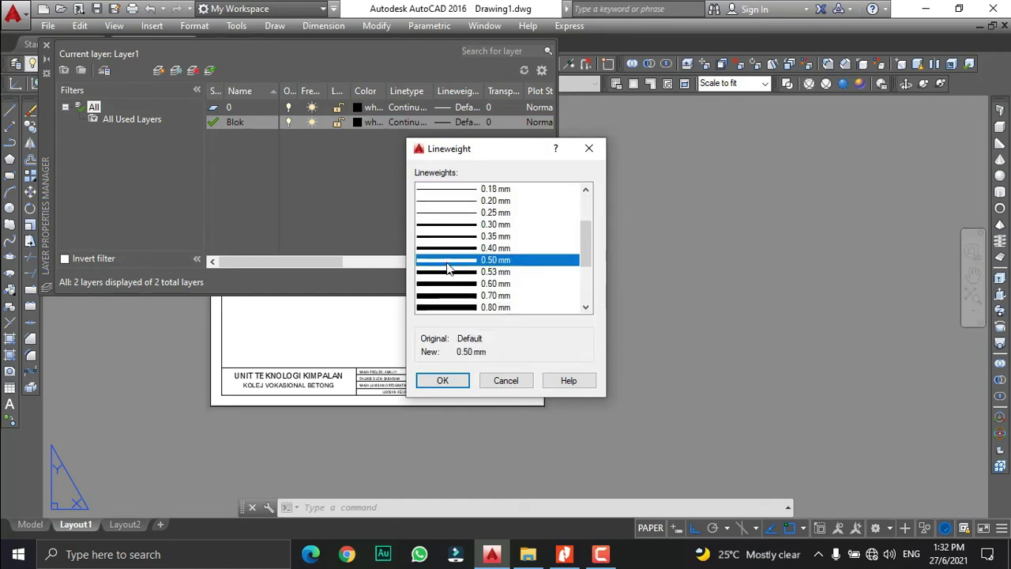
click(442, 381)
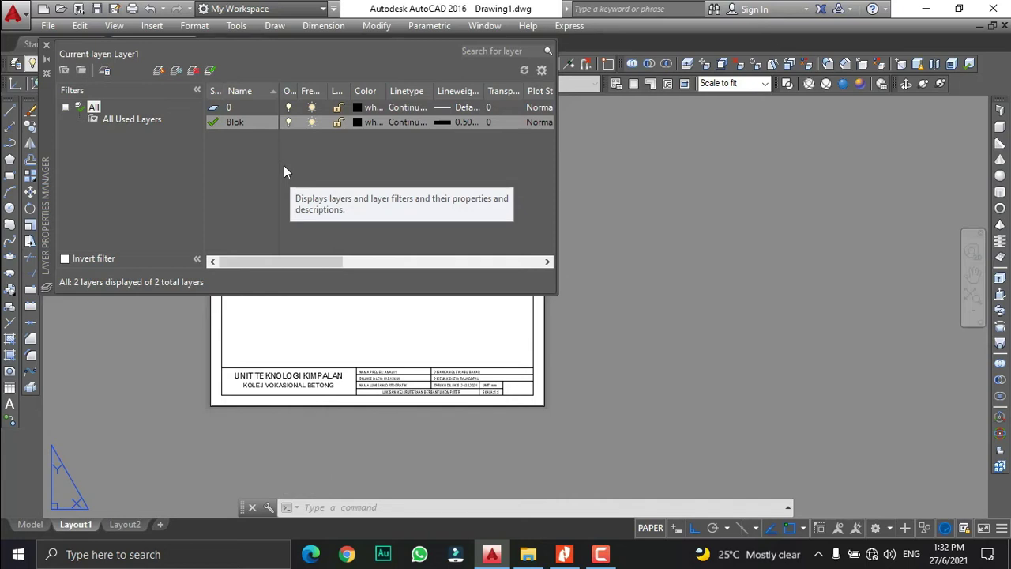
Step: Create a new layer named Dimensi
click(158, 71)
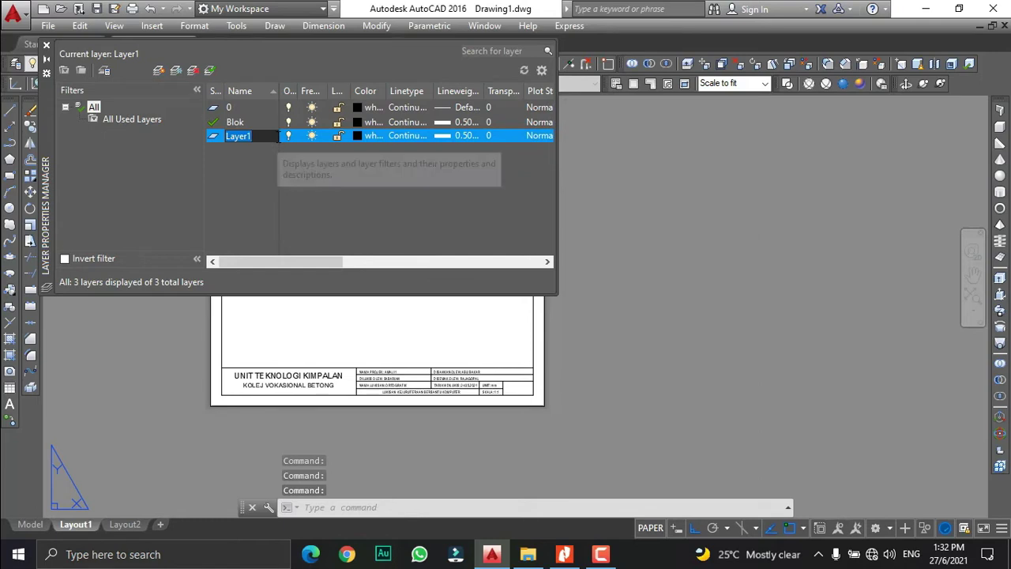
text(Dim)
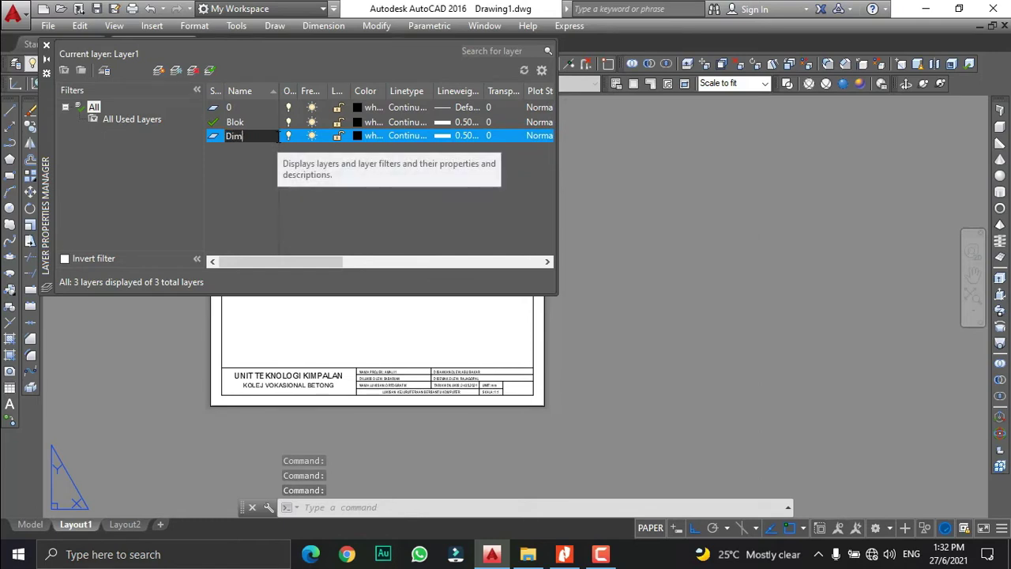
text(ensi)
key(Return)
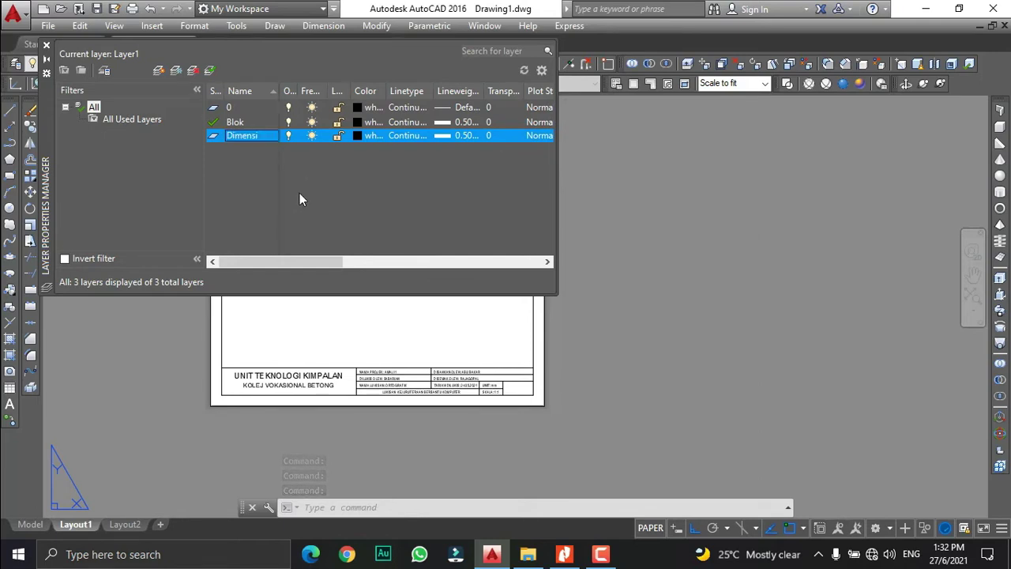
Step: Set the Dimensi layer's color to red and its lineweight to 0.18 mm
click(358, 136)
click(391, 309)
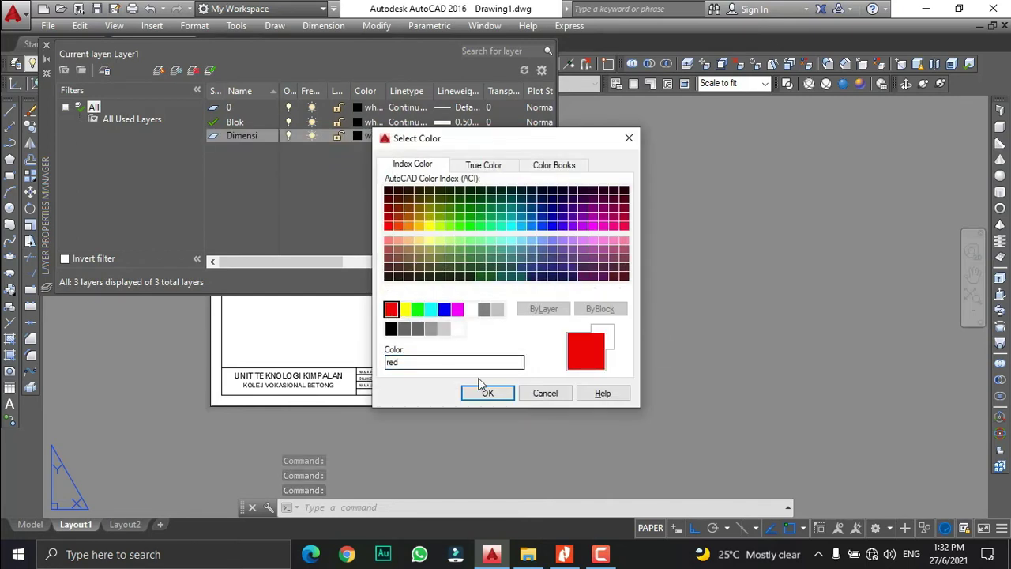
click(488, 393)
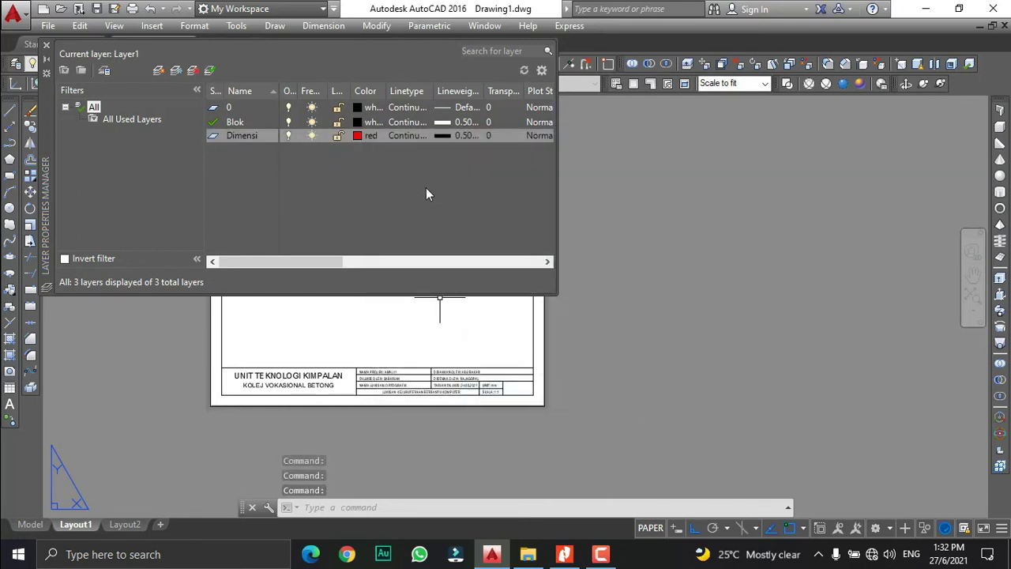
click(446, 137)
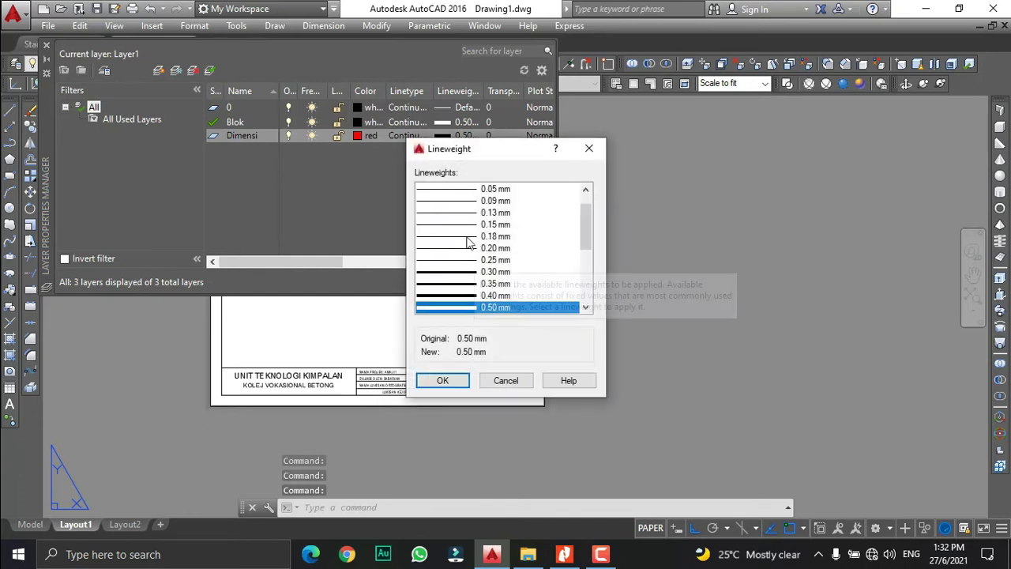
click(465, 236)
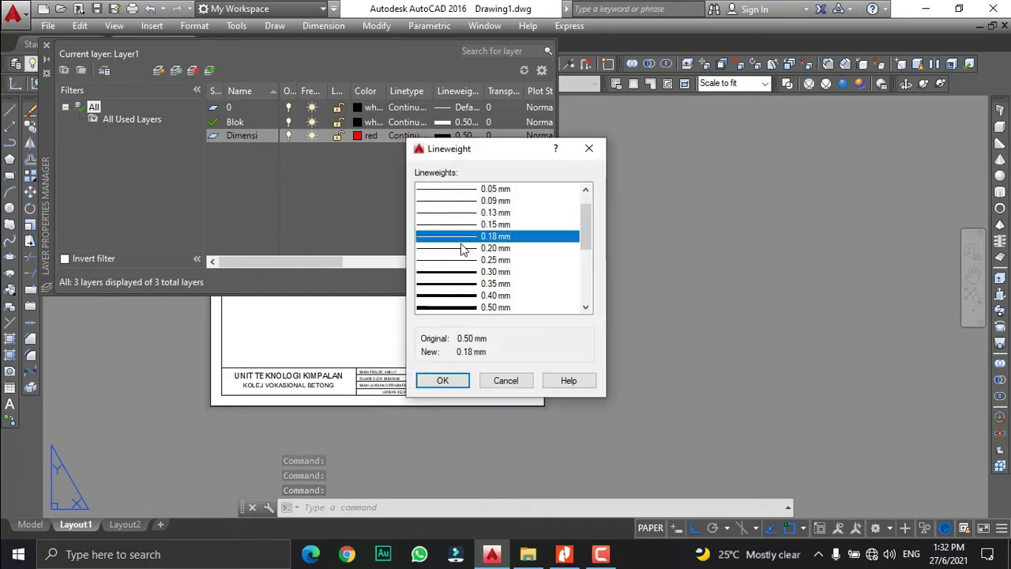
click(444, 380)
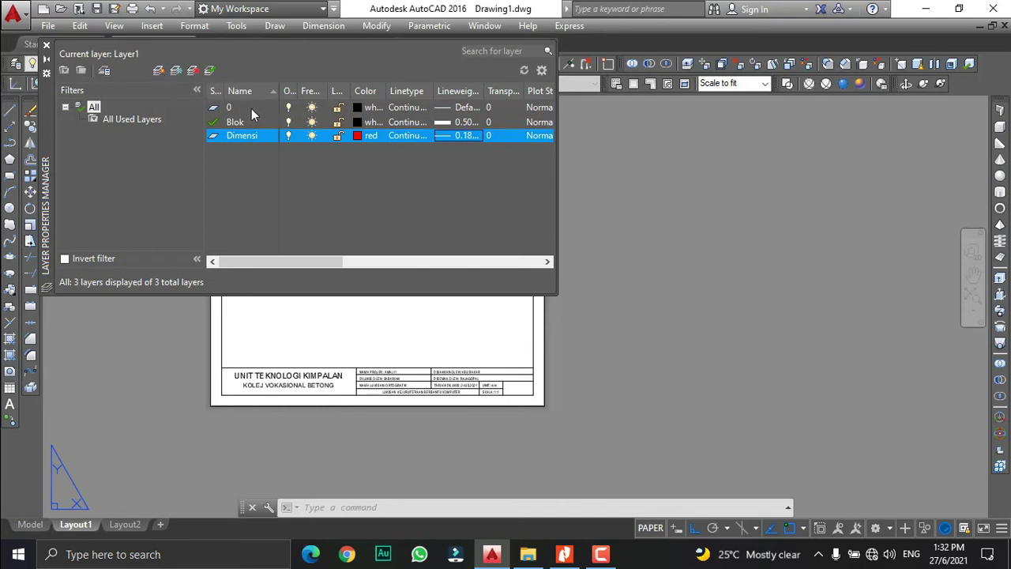
Step: Create a layer named Objek based on layer 0, set its lineweight to 0.30 mm and close the layer manager
click(229, 108)
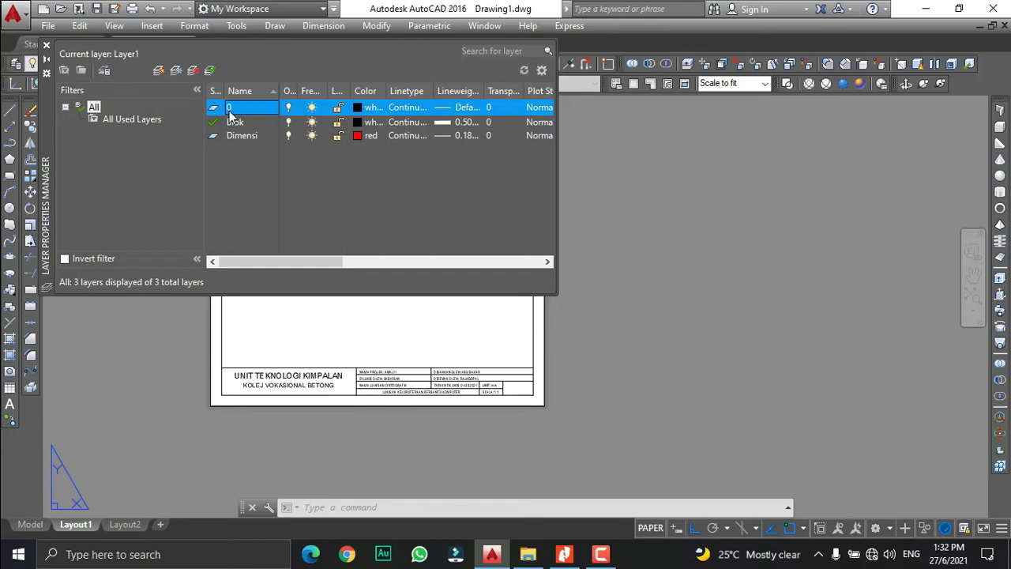
click(158, 71)
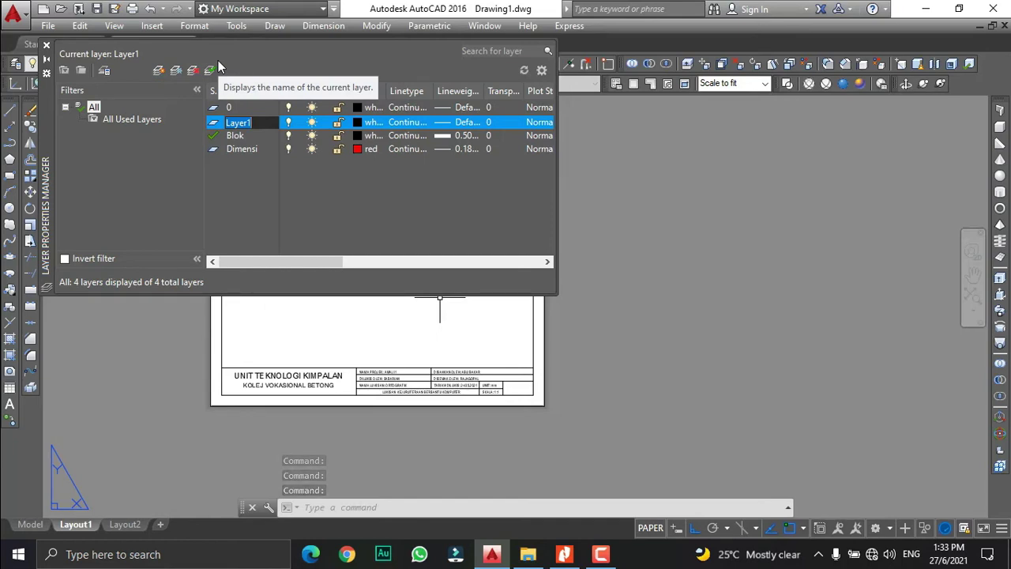
text(Objek)
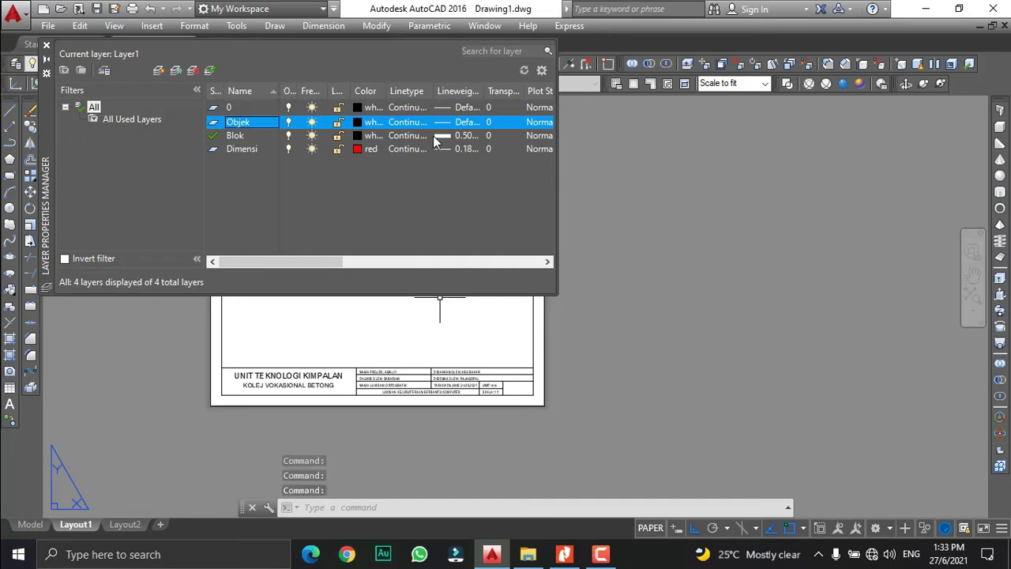
click(451, 125)
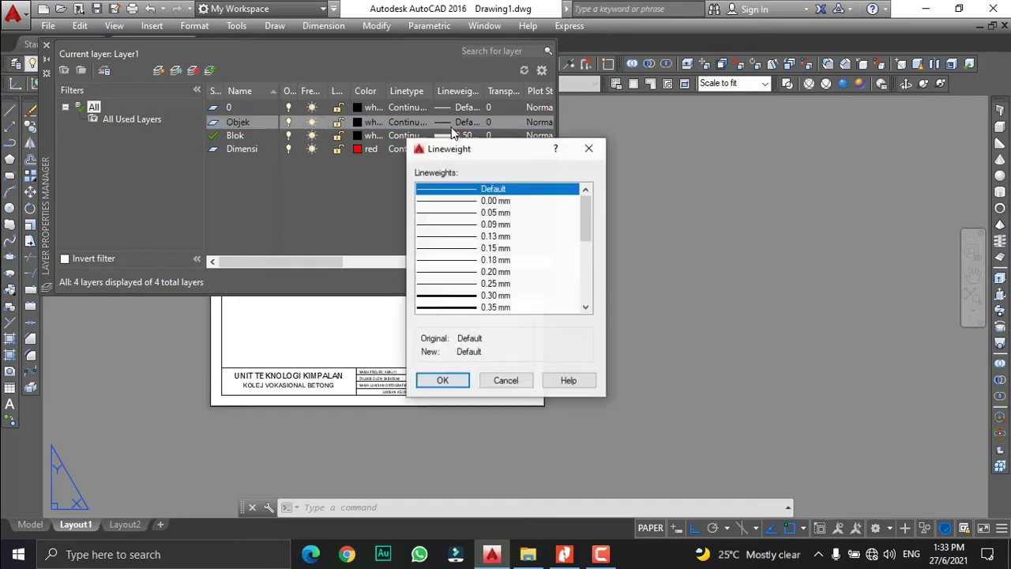
click(474, 296)
click(453, 379)
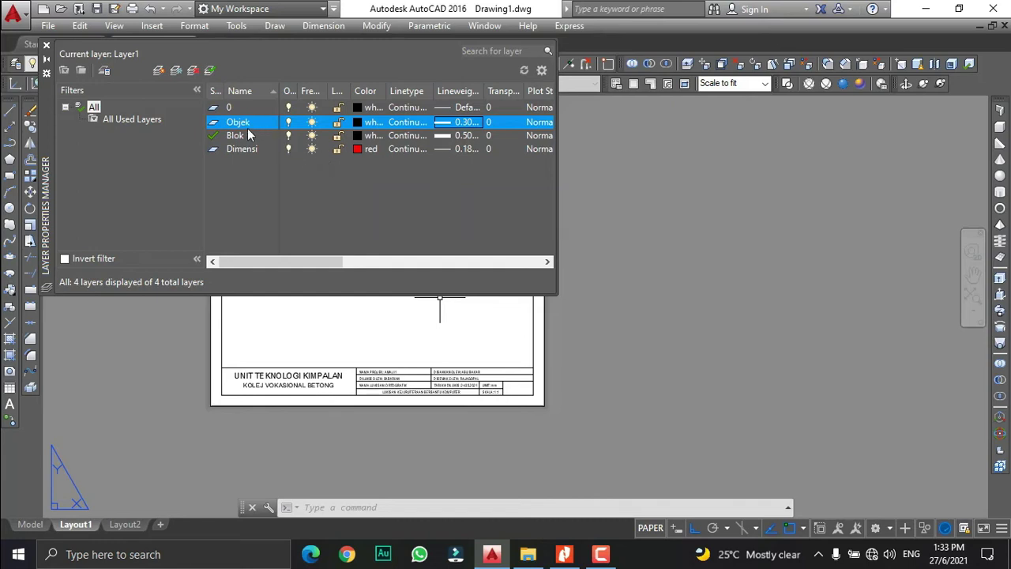
click(46, 45)
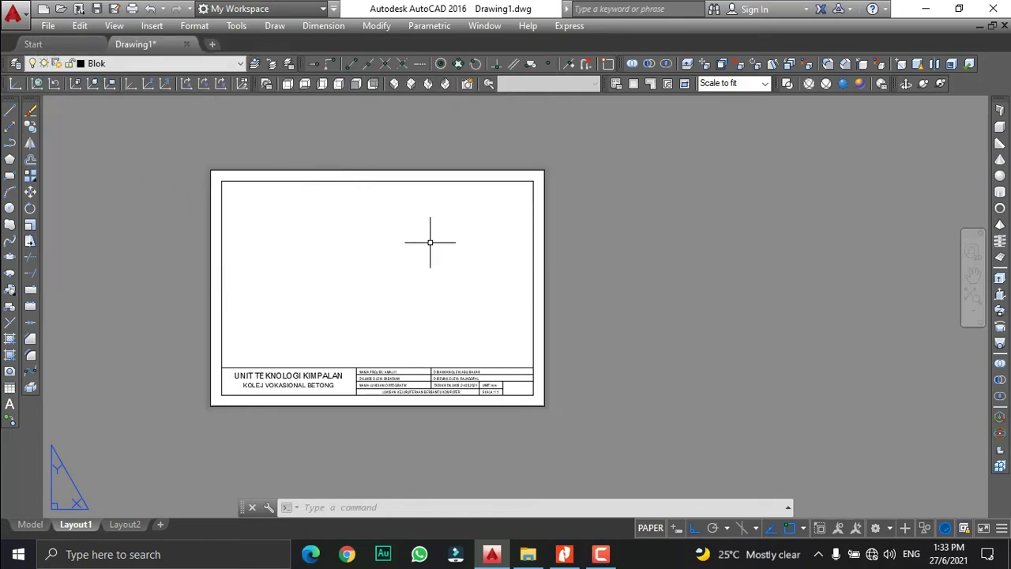
Step: Move all the exploded title block and frame objects to the Blok layer
click(571, 436)
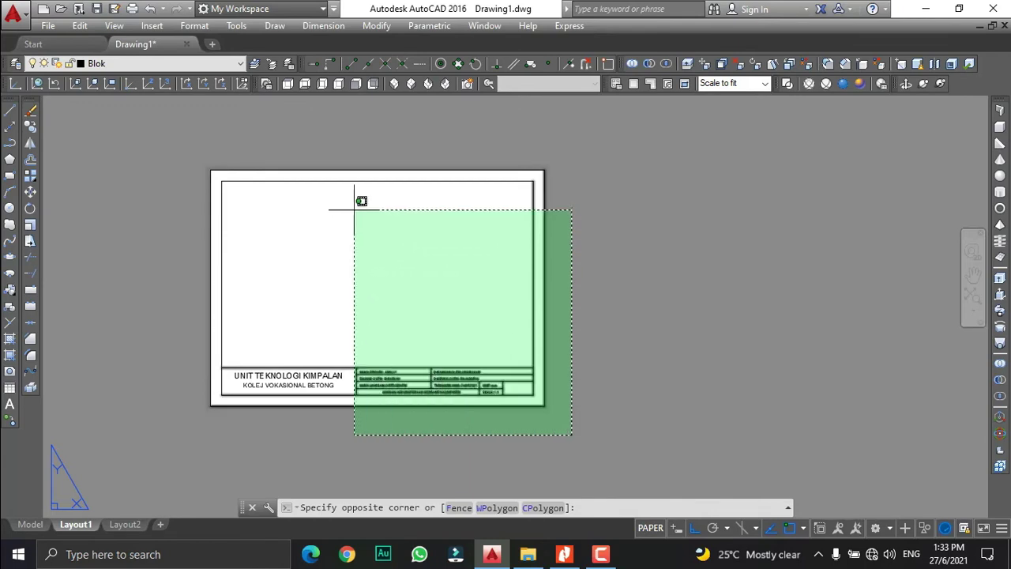
click(561, 399)
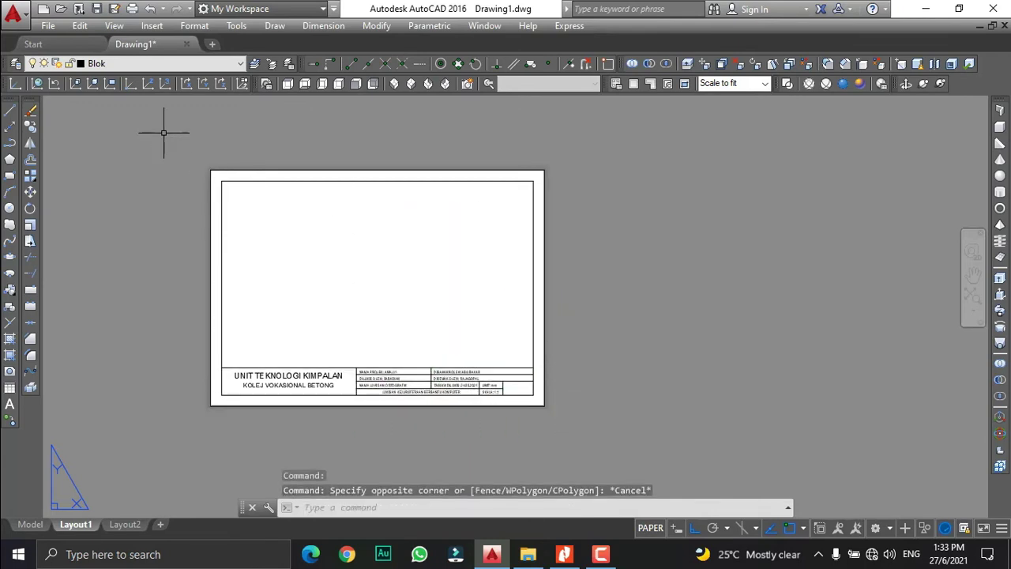
click(567, 425)
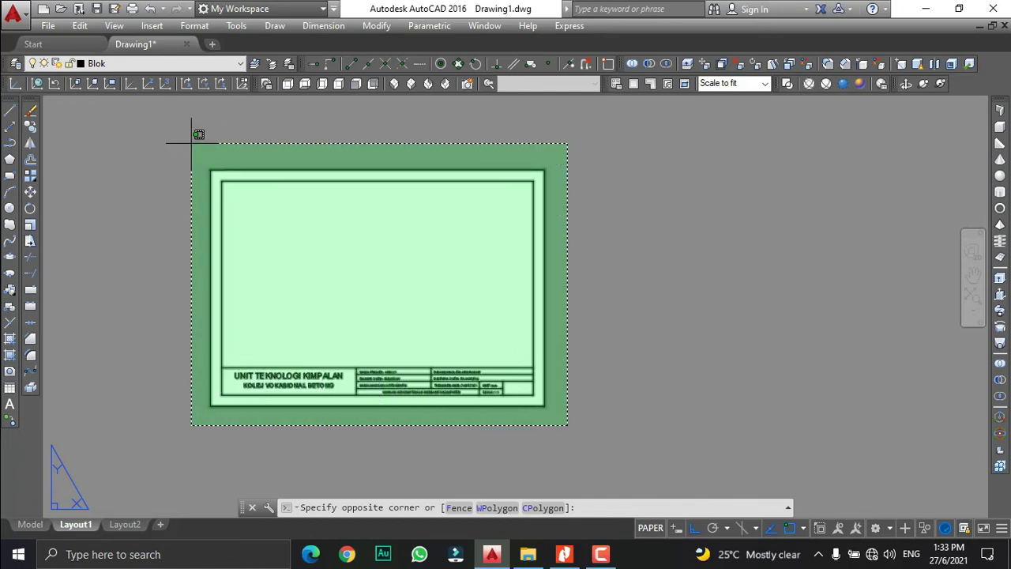
click(191, 143)
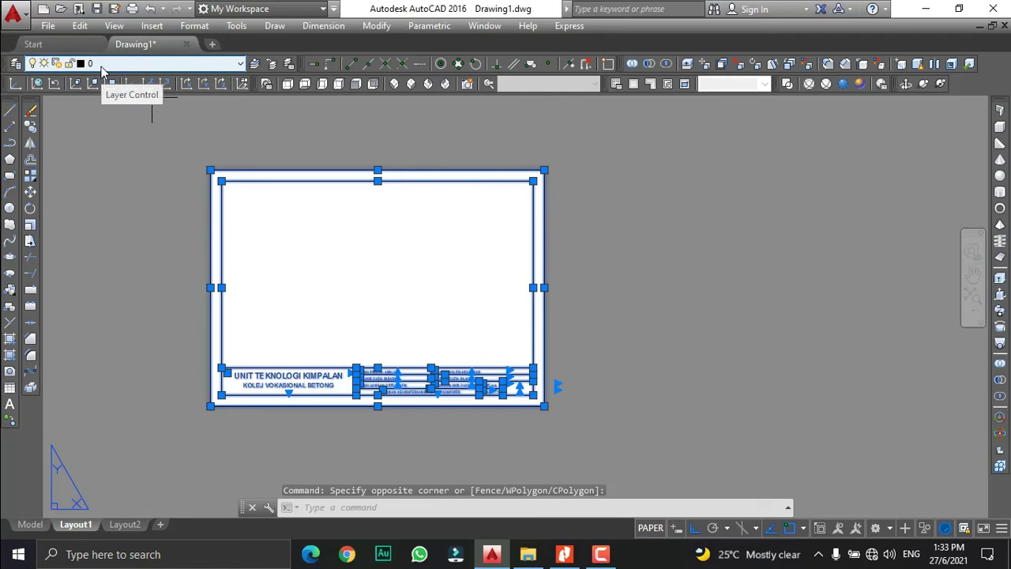
click(104, 65)
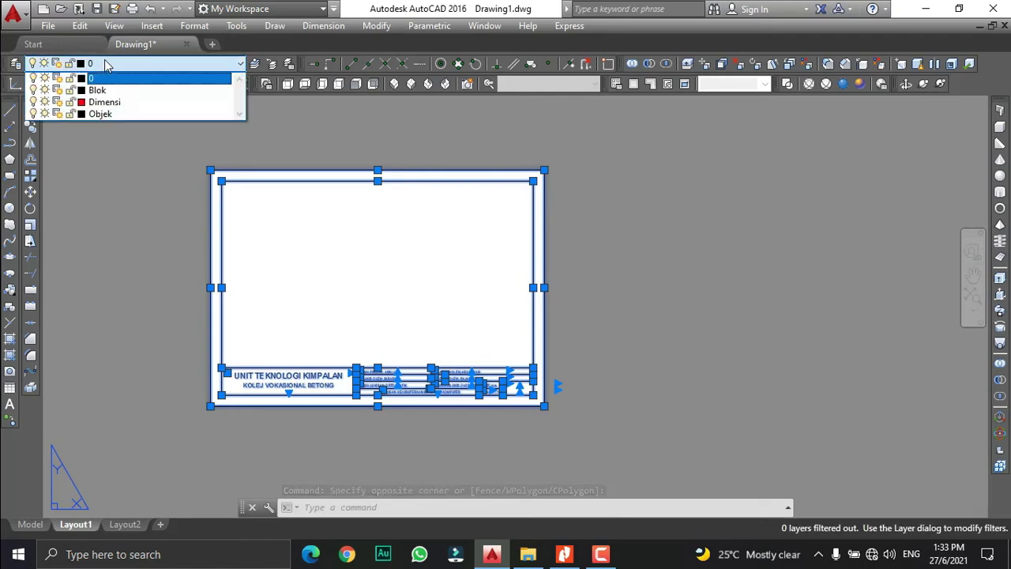
click(115, 92)
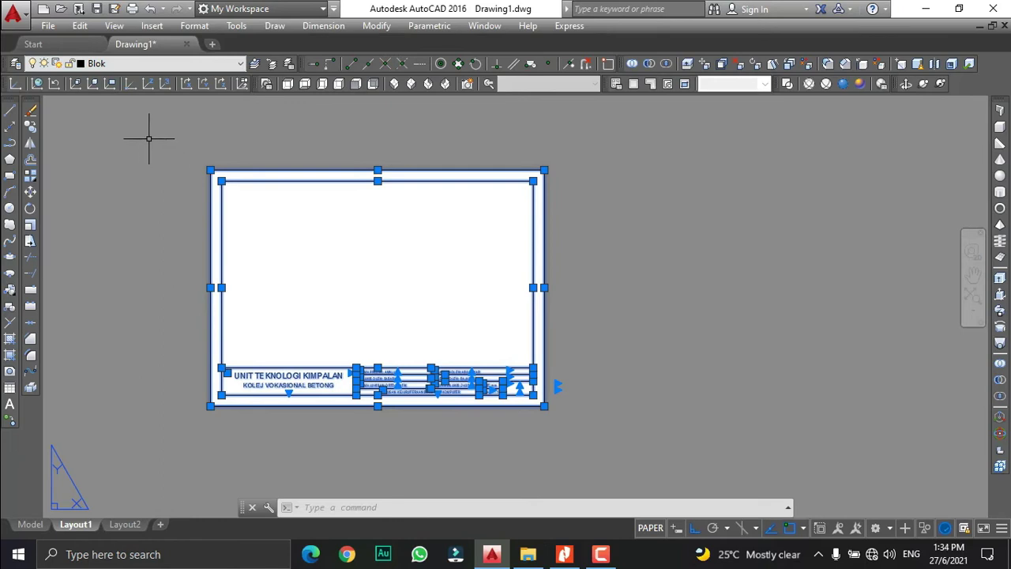
key(Escape)
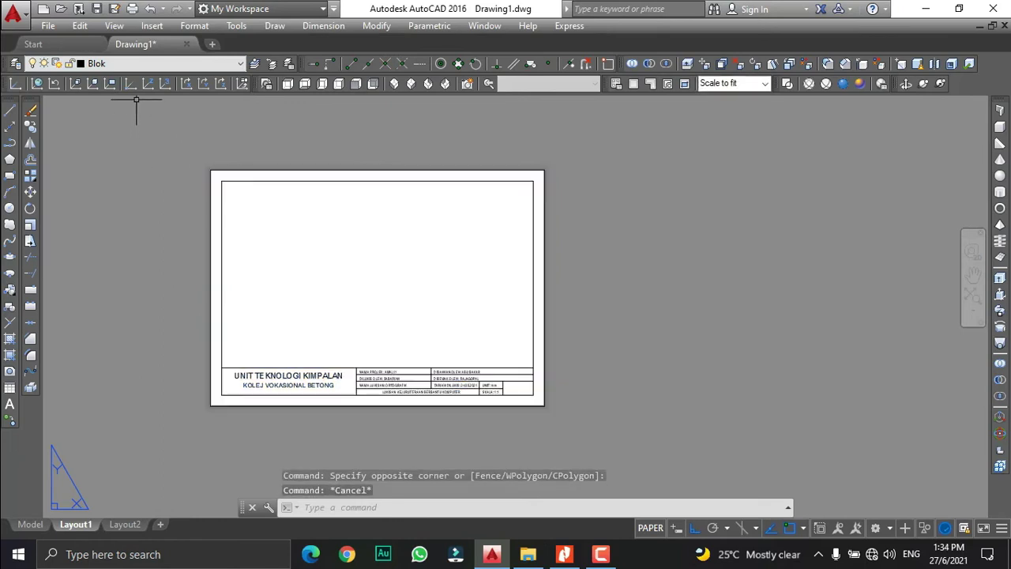
Step: Turn the Blok layer off and back on to check which objects belong to it
click(129, 65)
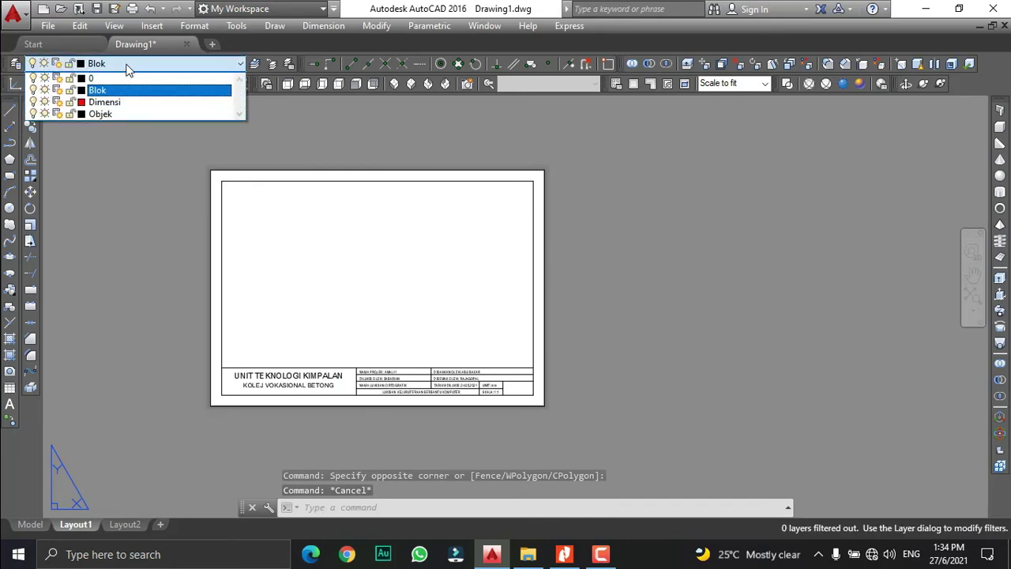
click(44, 91)
click(33, 90)
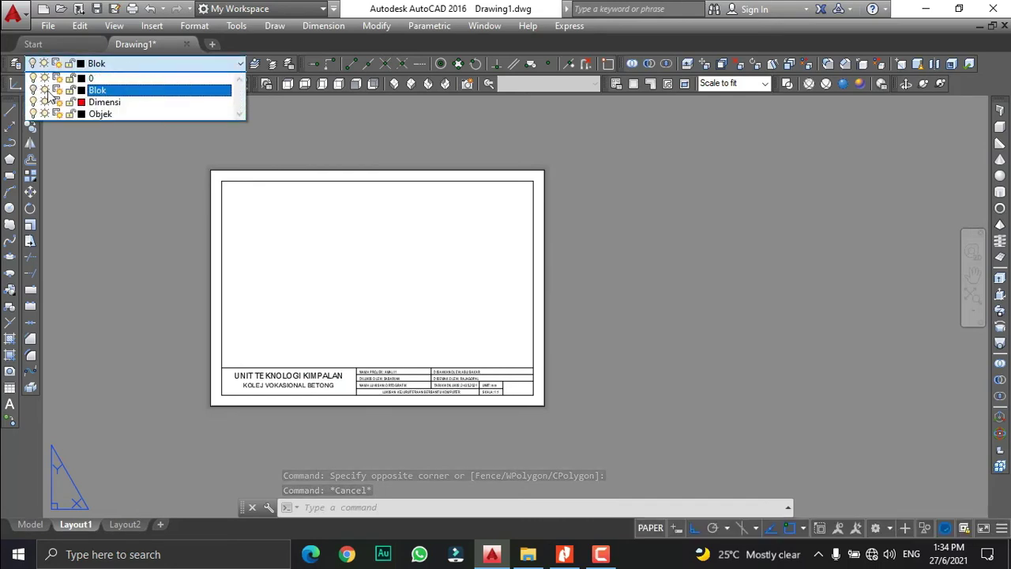
click(234, 154)
click(543, 307)
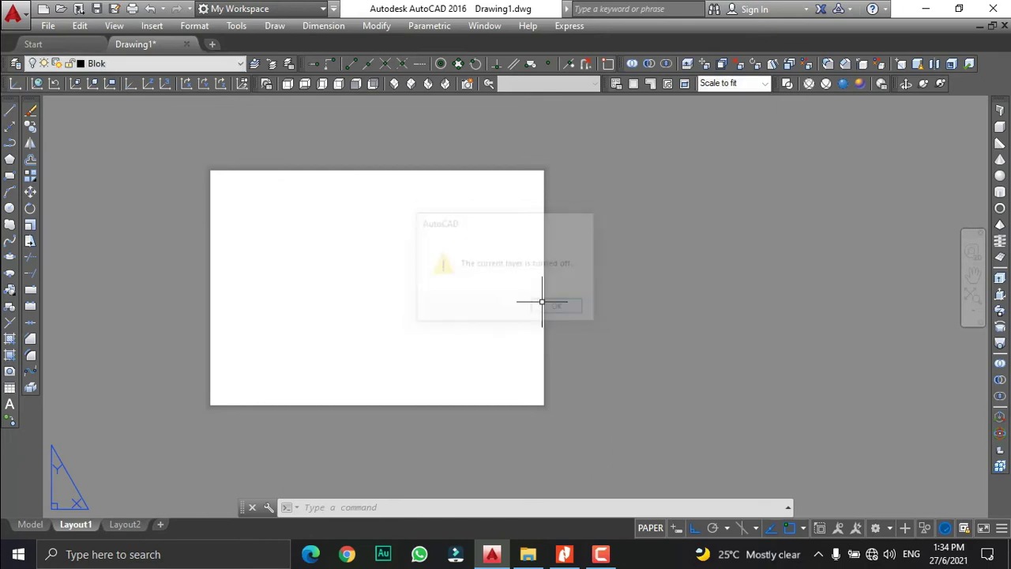
click(108, 64)
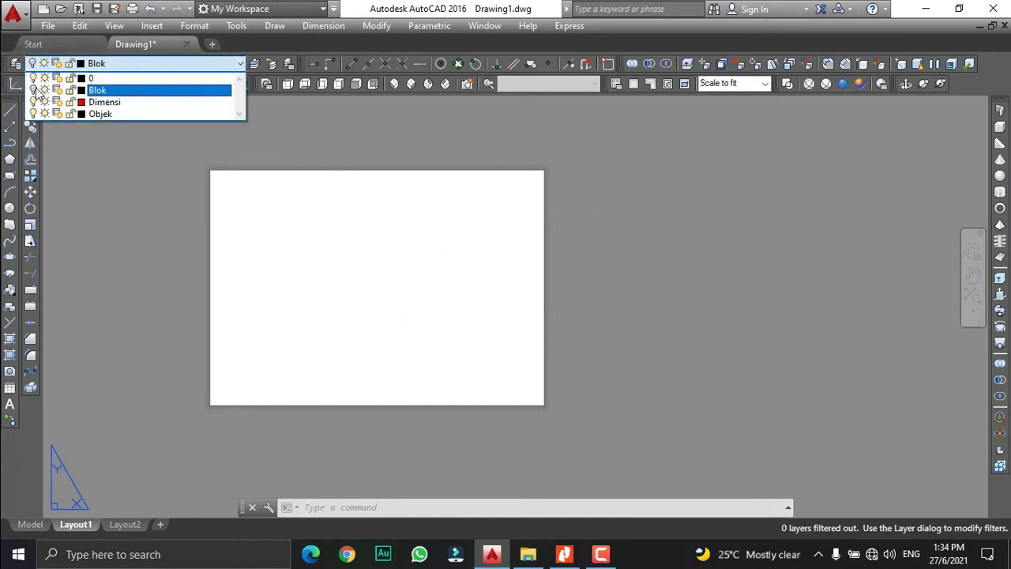
click(34, 90)
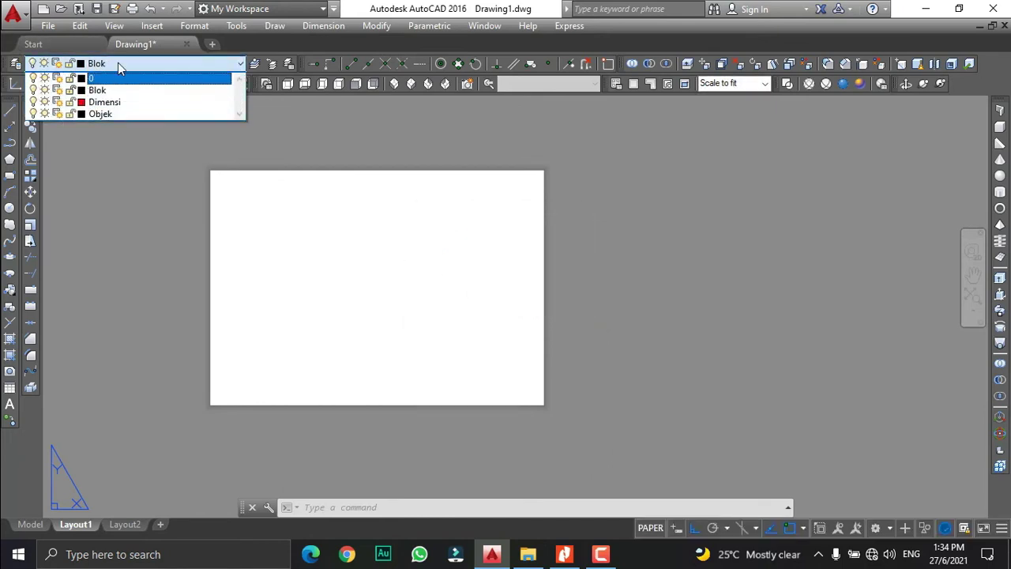
click(117, 62)
Step: Make Objek the current layer and create a rectangular viewport filling the inner frame area above the title block
click(118, 63)
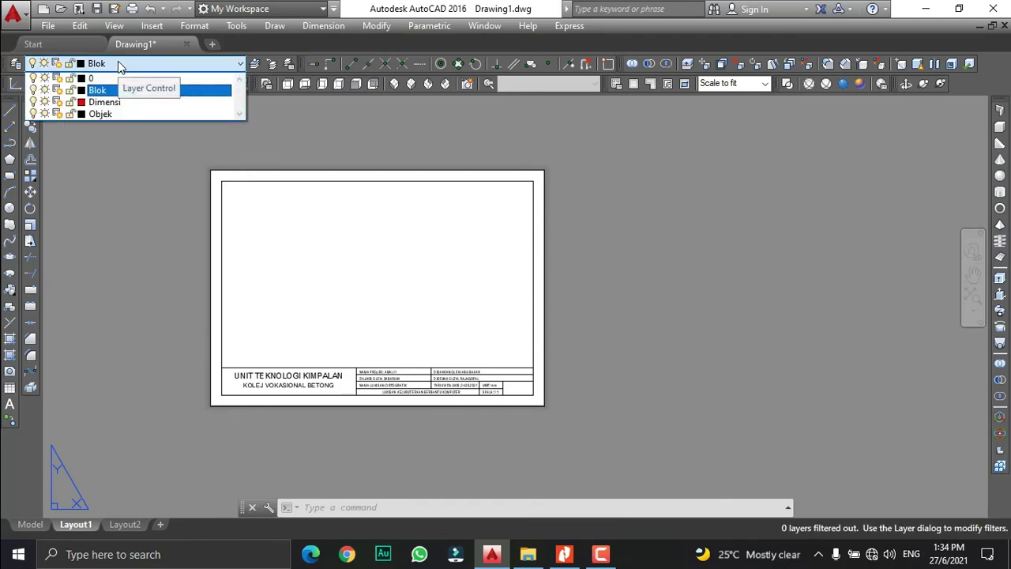
click(114, 113)
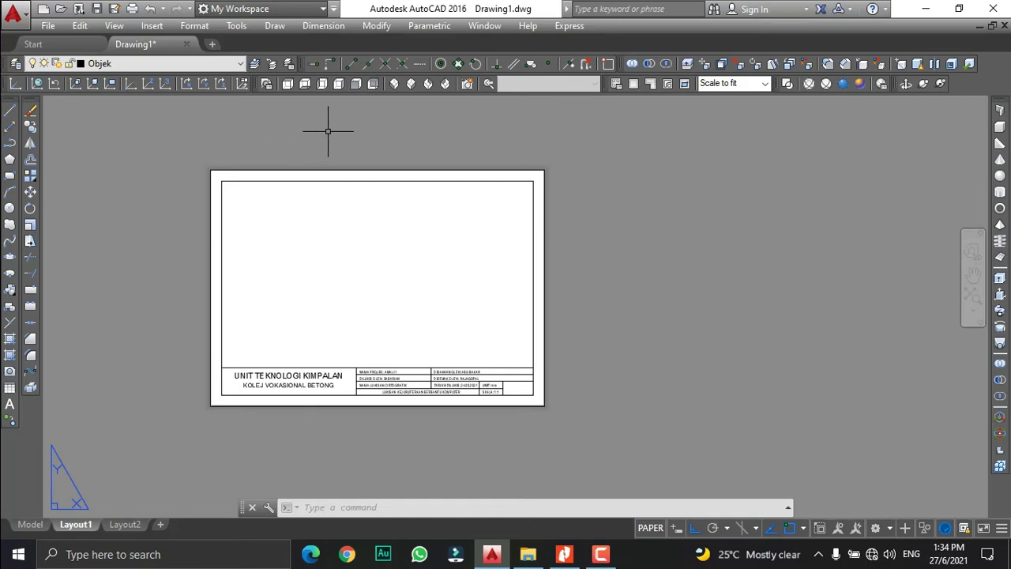
click(636, 86)
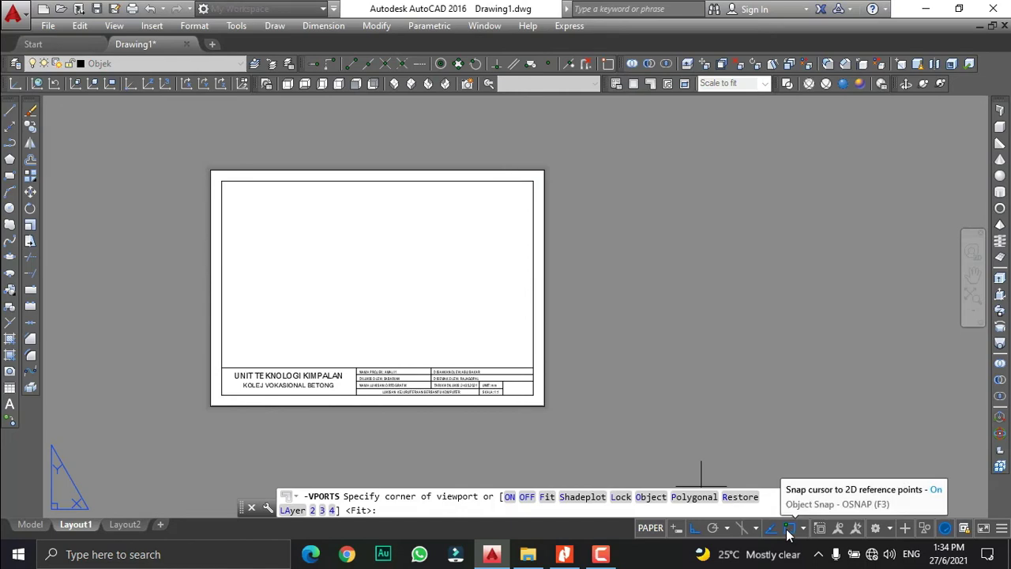
click(222, 181)
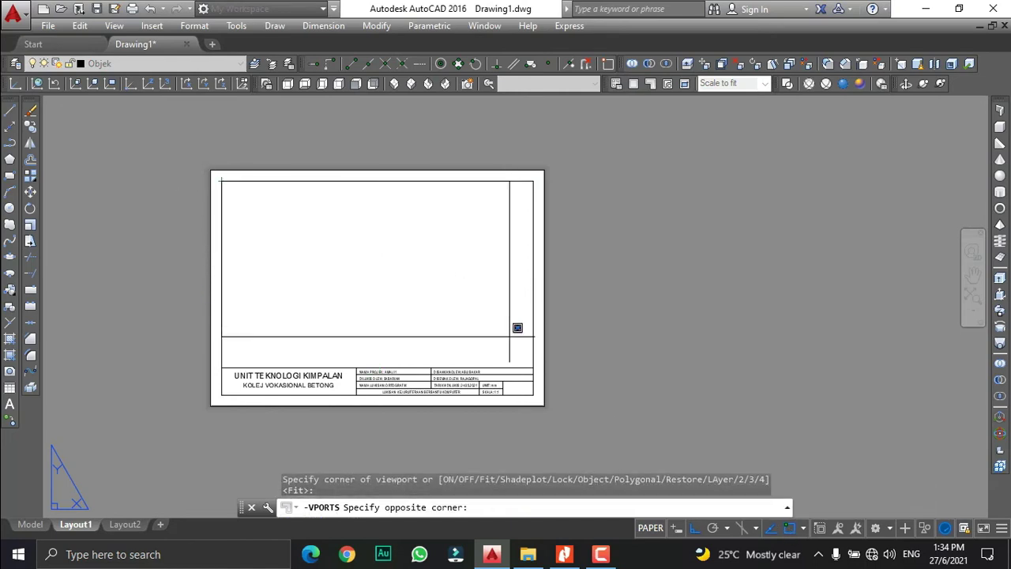
click(533, 368)
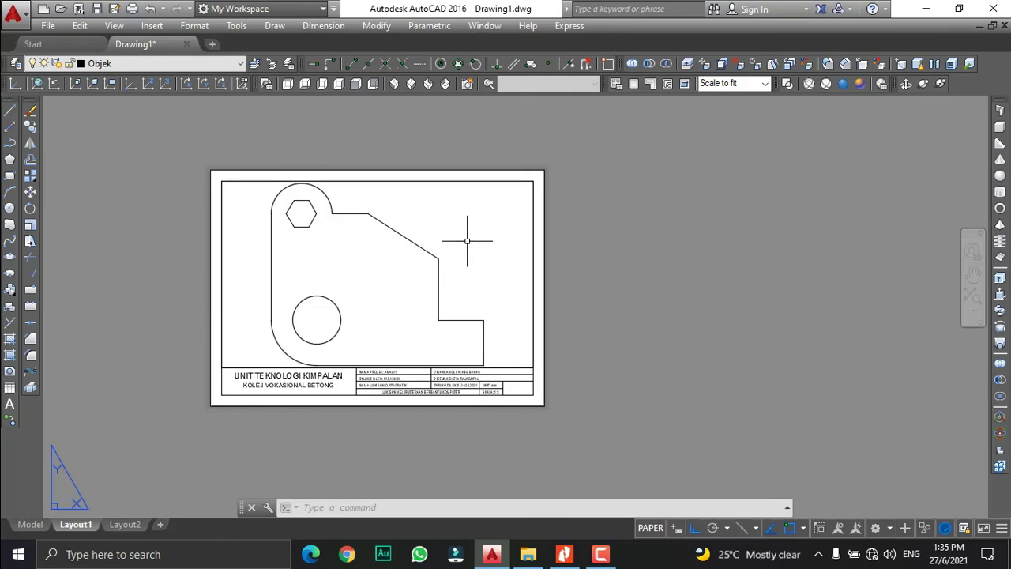
Step: Activate the Layout1 viewport and zoom its view of the bracket out
double_click(466, 239)
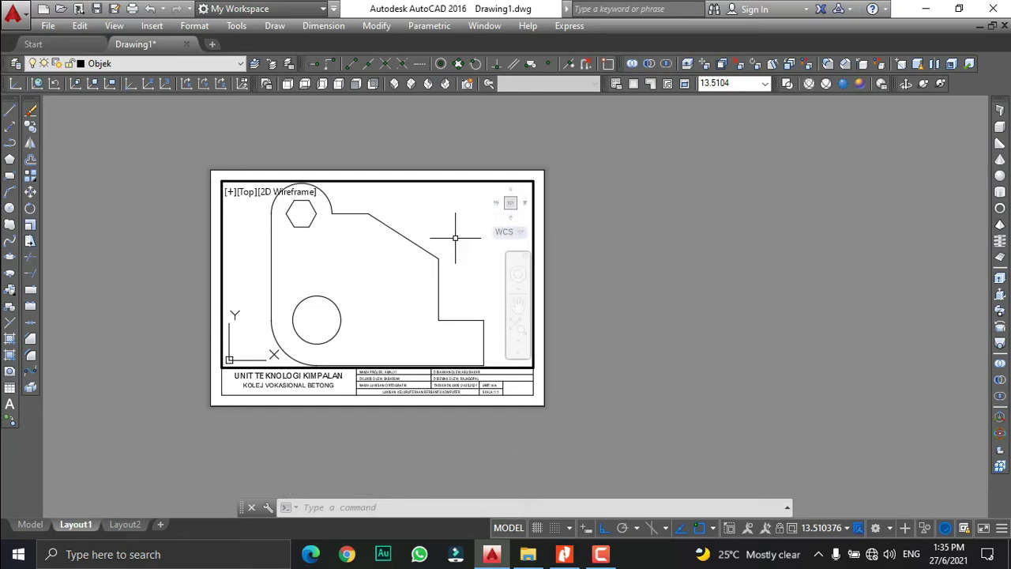
scroll(455, 237, down, 2)
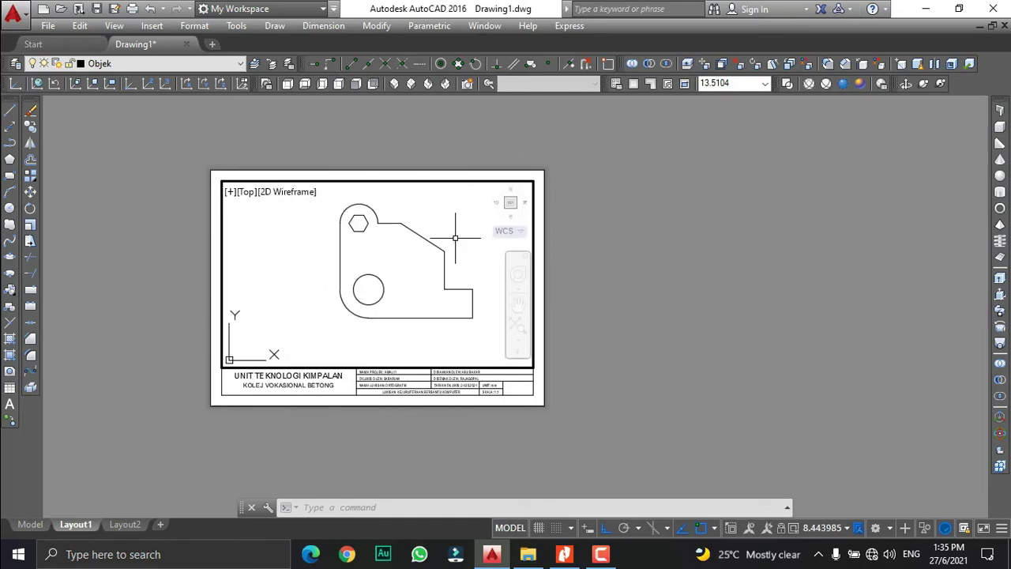
Step: Try the 1:1 preset scale on the active viewport
click(727, 83)
click(765, 84)
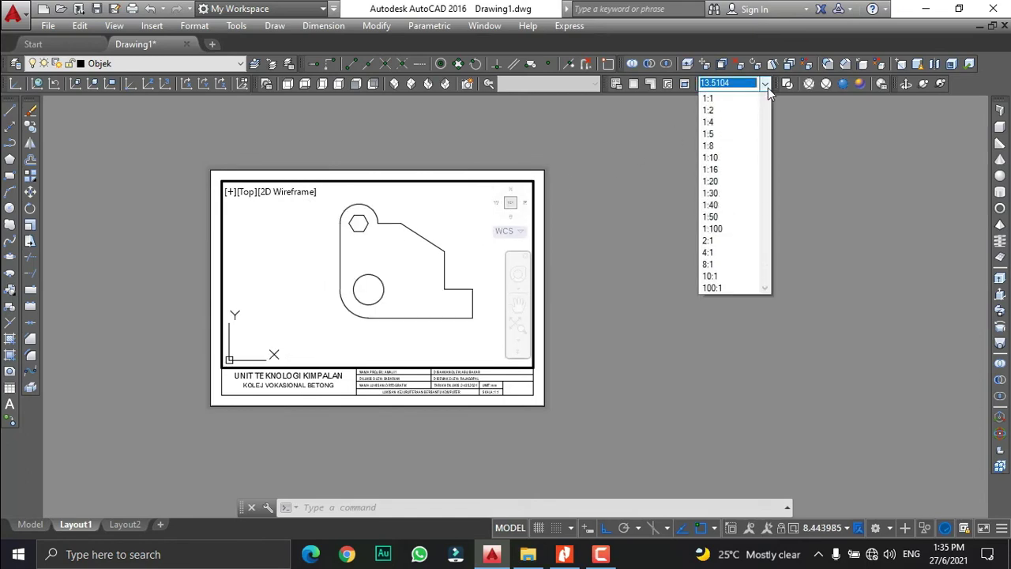
click(718, 112)
click(753, 83)
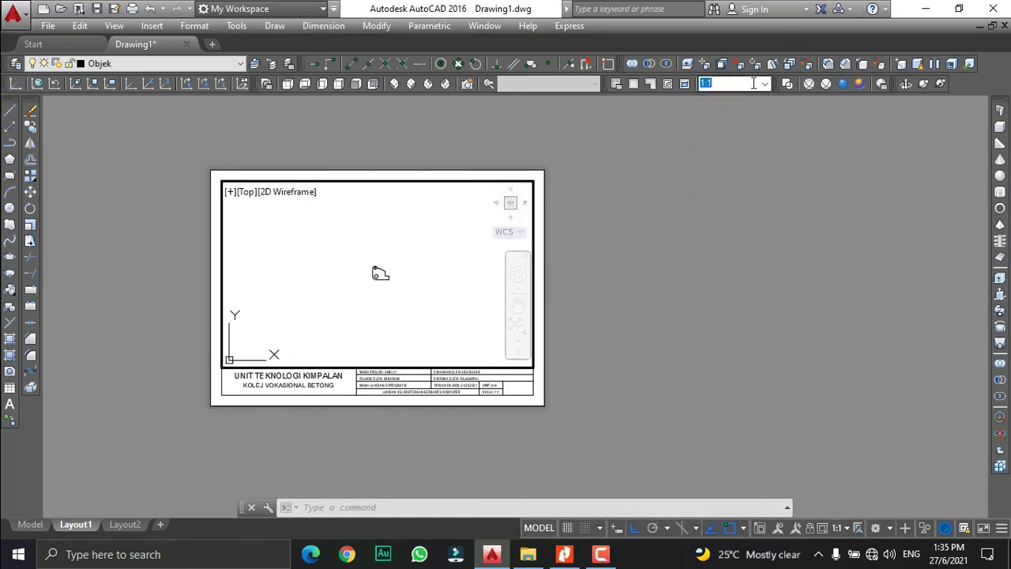
click(766, 84)
click(732, 111)
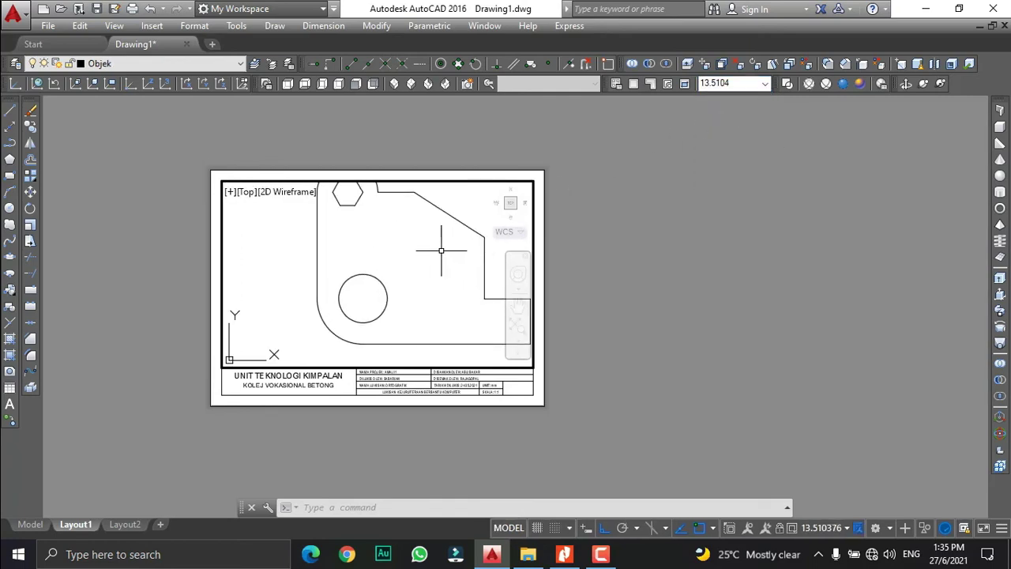
Step: Reposition and shrink the bracket view so it sits in the middle of the viewport, and return to paper space
click(517, 306)
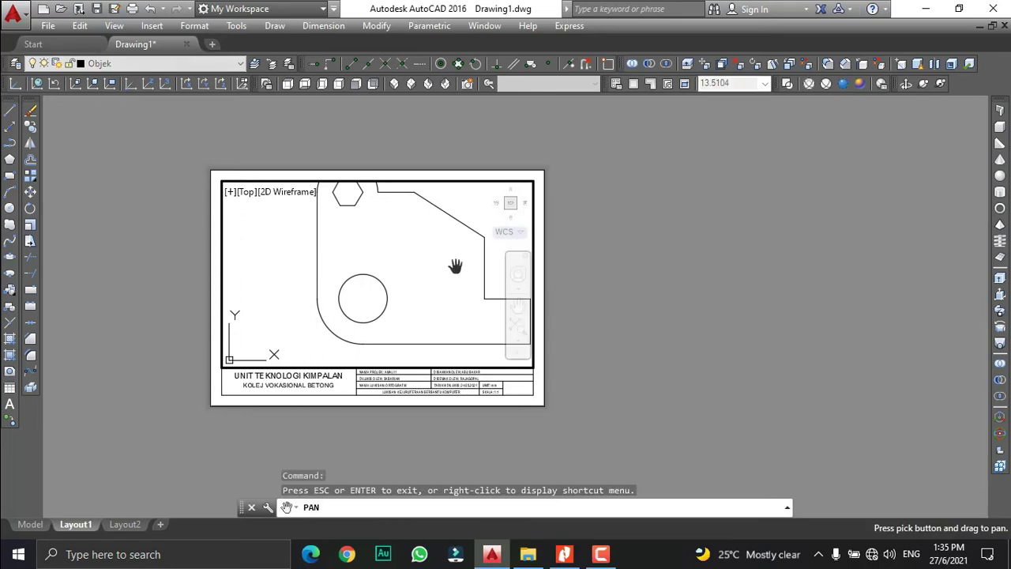
mouse_move(455, 266)
mouse_down()
mouse_move(422, 286)
mouse_move(399, 278)
mouse_up()
scroll(412, 279, down, 2)
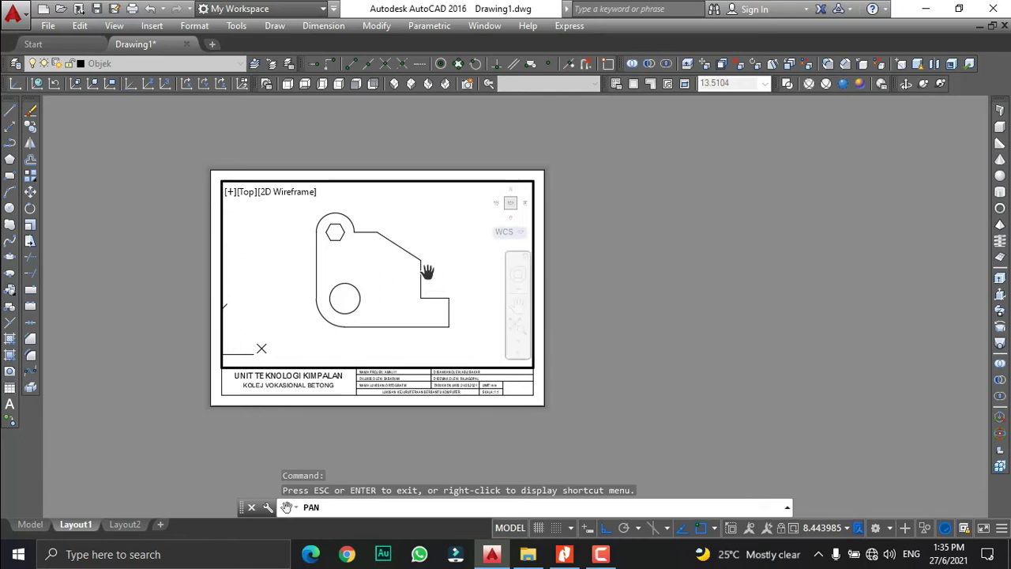
key(Escape)
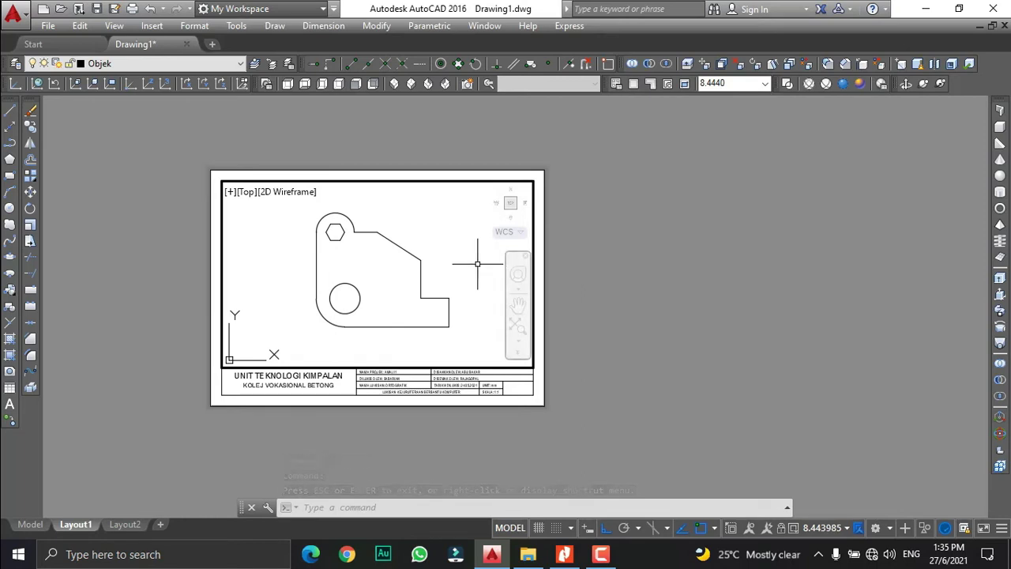
text(p)
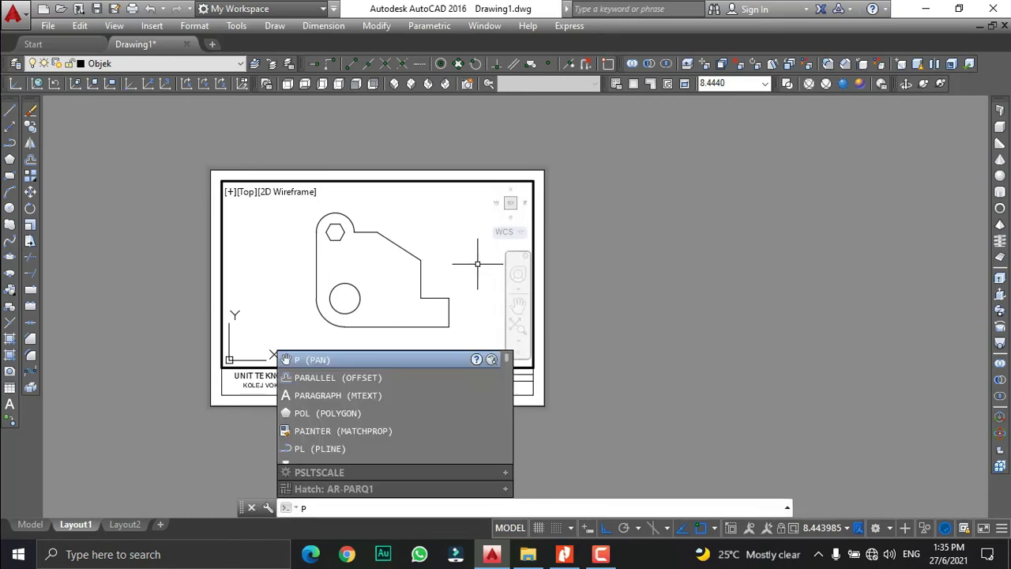
text(s)
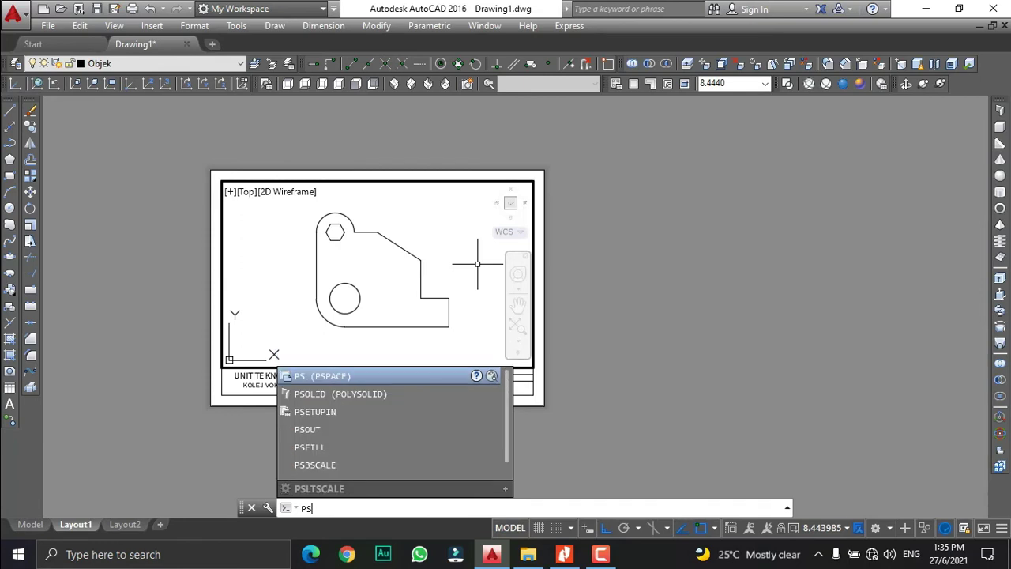
key(Return)
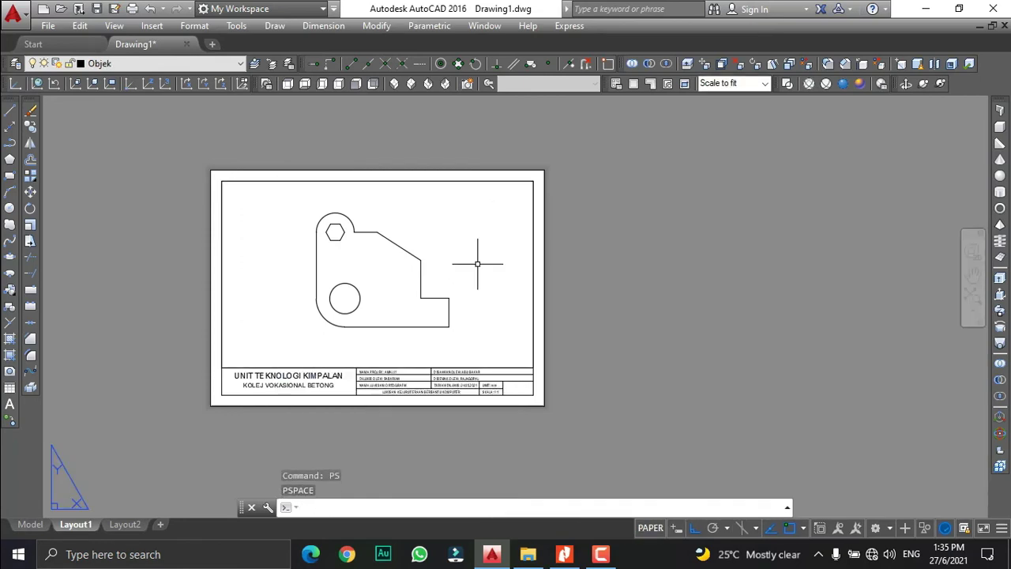
Step: Turn layer 0 off and back on to check whether the bracket belongs to it
scroll(334, 278, up, 2)
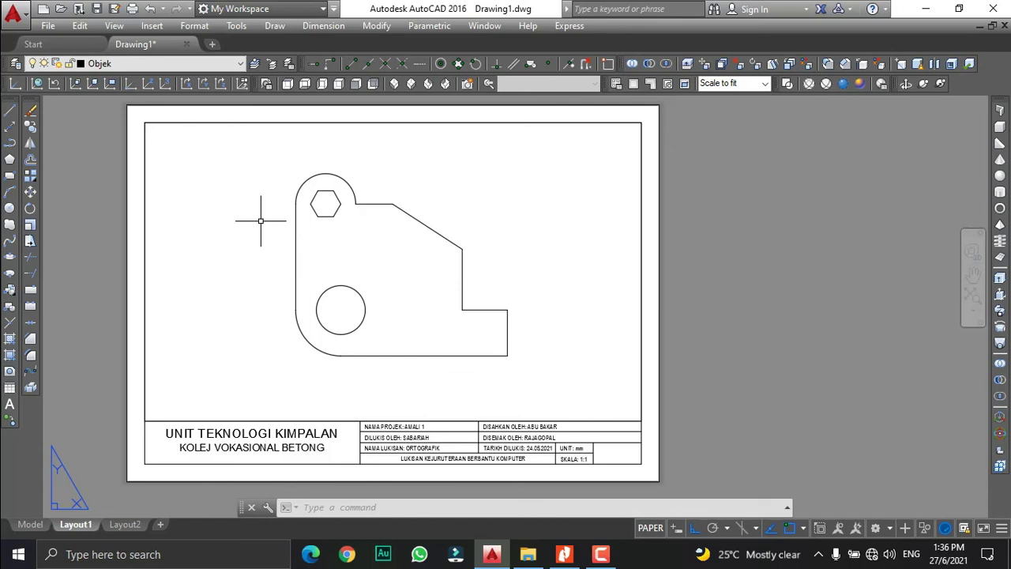
click(93, 65)
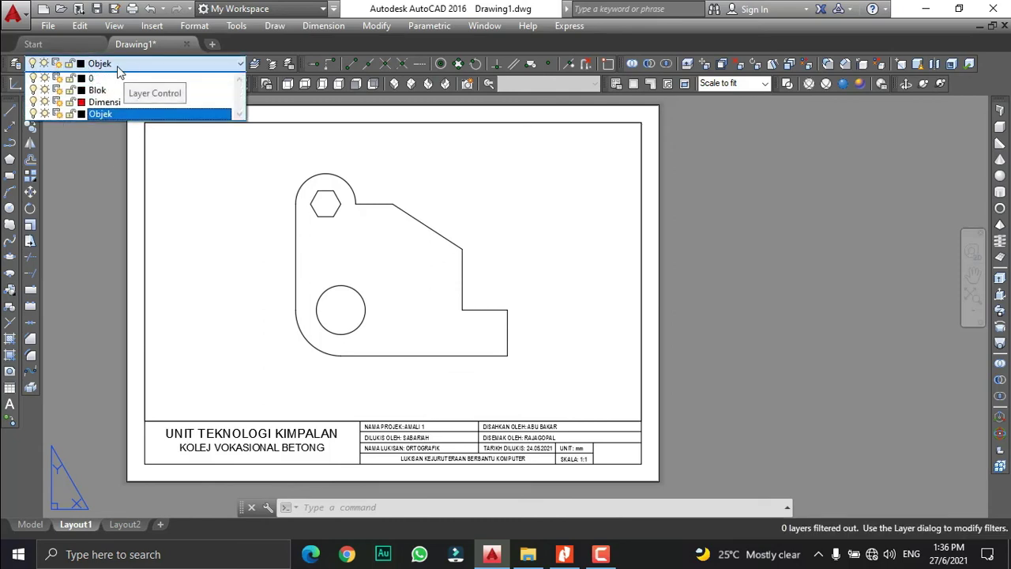
click(132, 66)
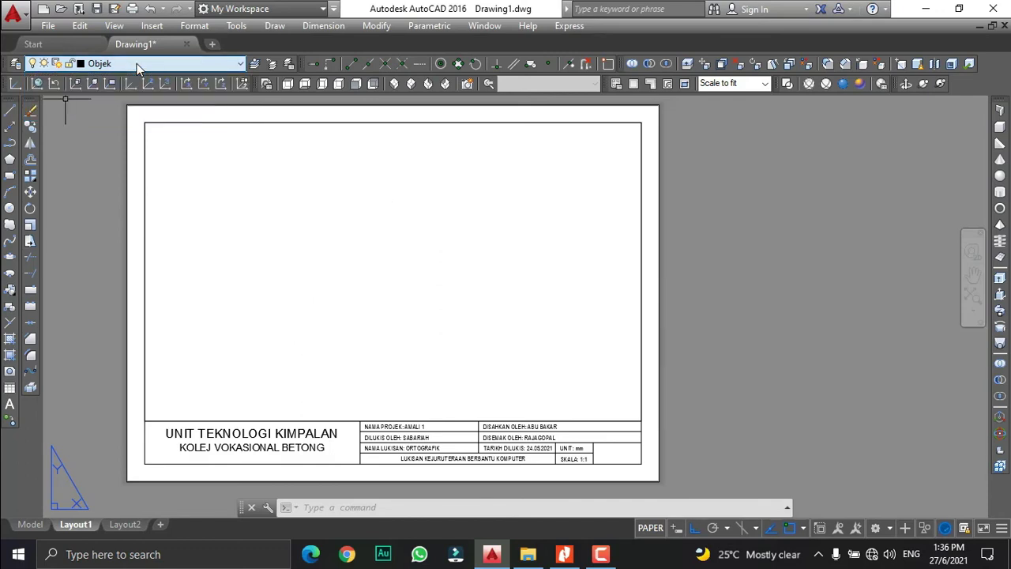
click(41, 66)
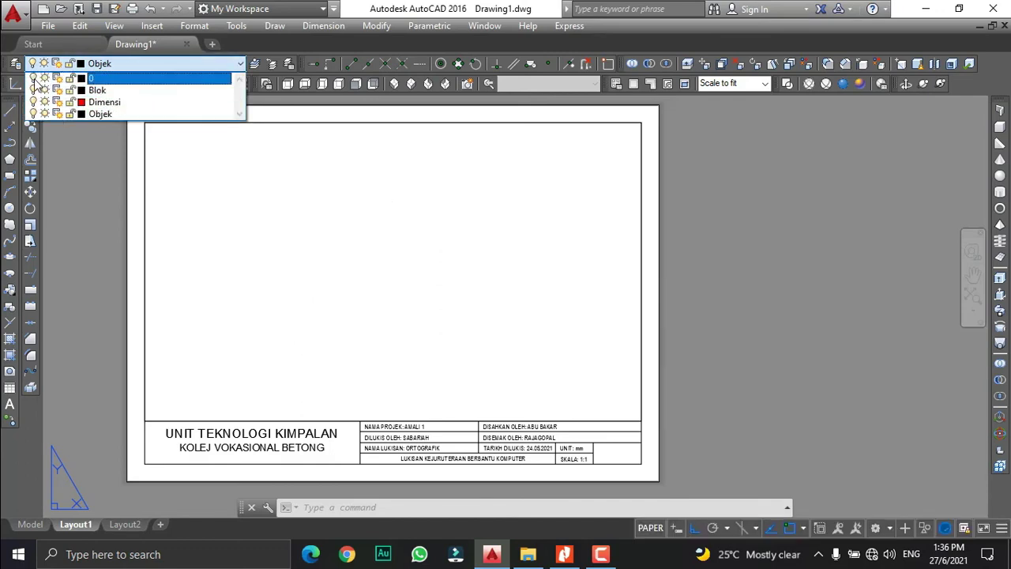
click(139, 67)
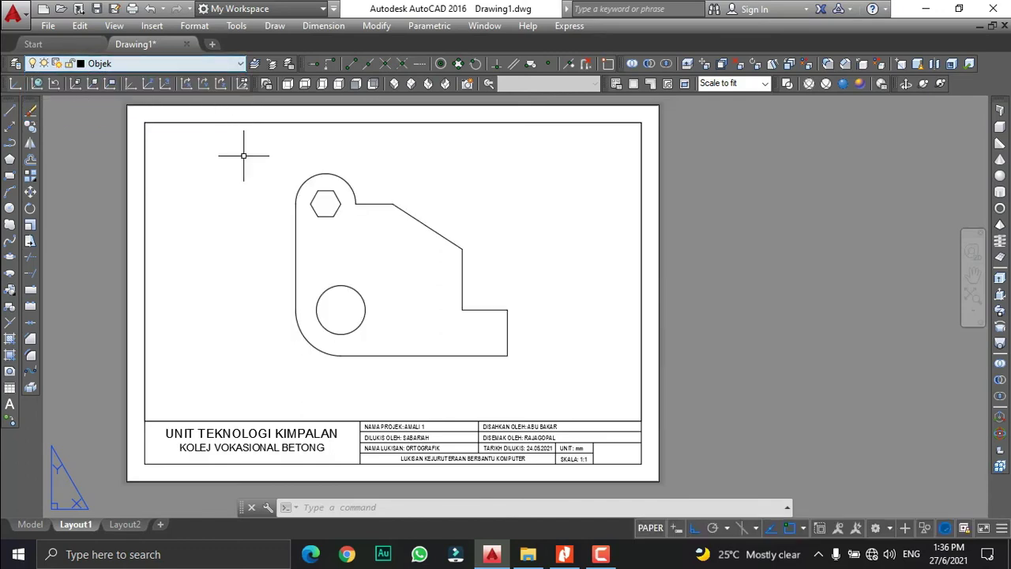
Step: Move all the bracket geometry inside the viewport to the Objek layer and return to paper space
double_click(269, 202)
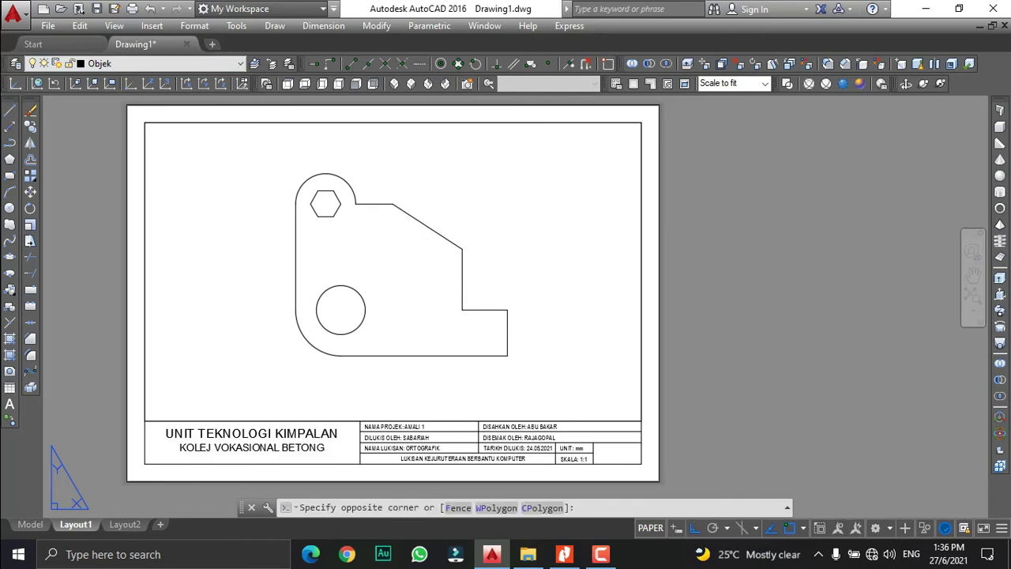
click(558, 373)
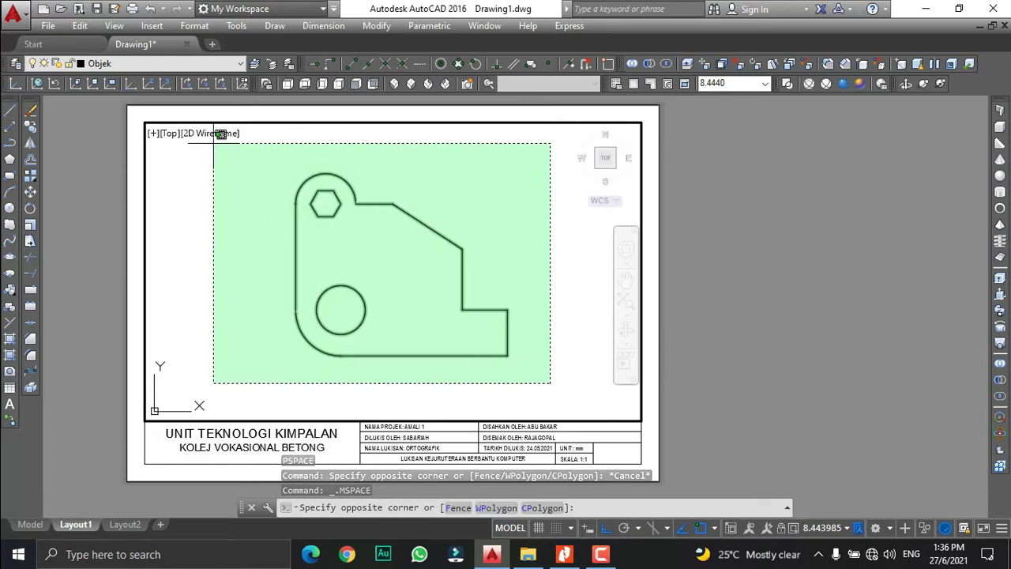
click(149, 147)
click(137, 66)
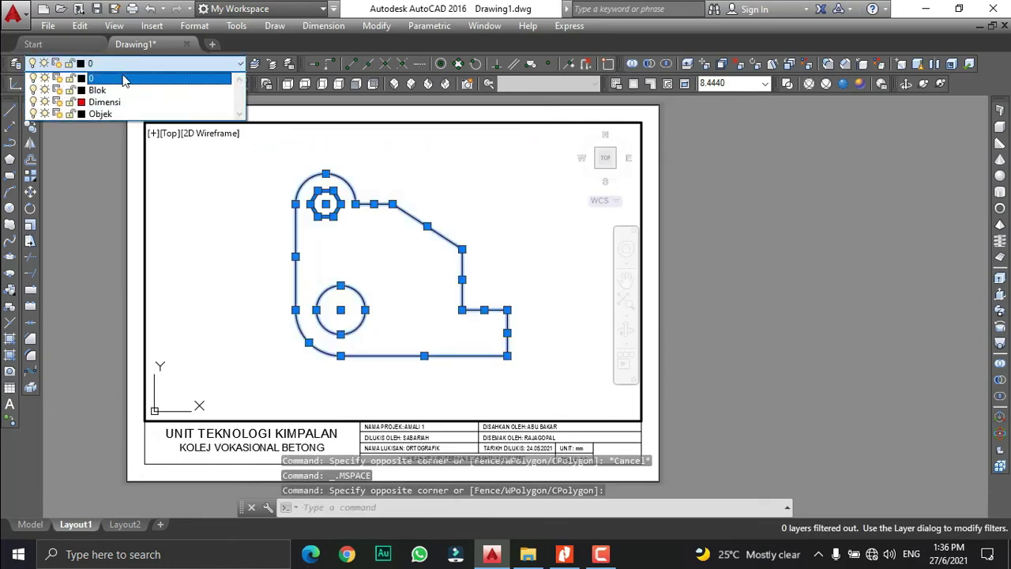
click(103, 114)
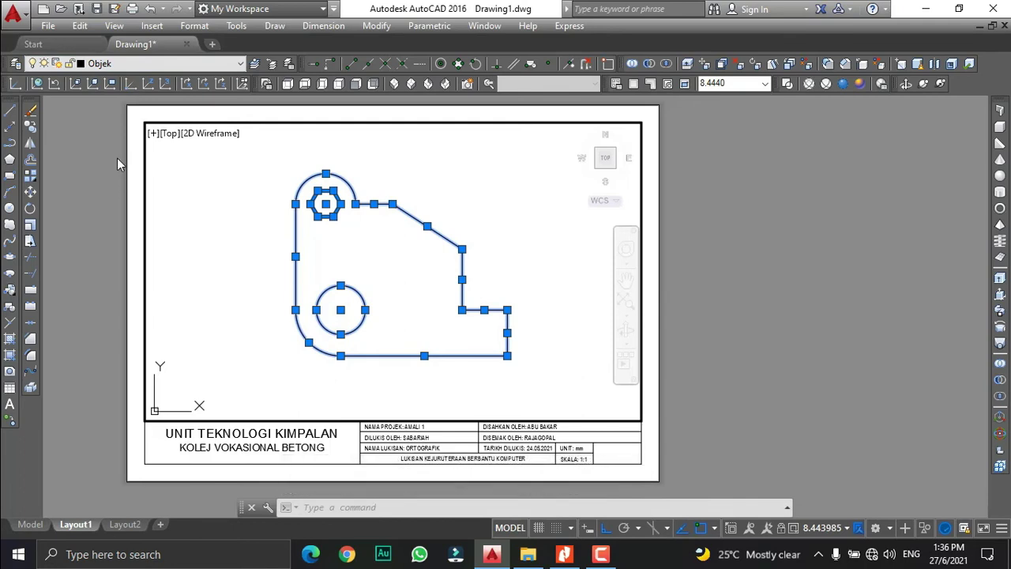
text(ps)
key(Return)
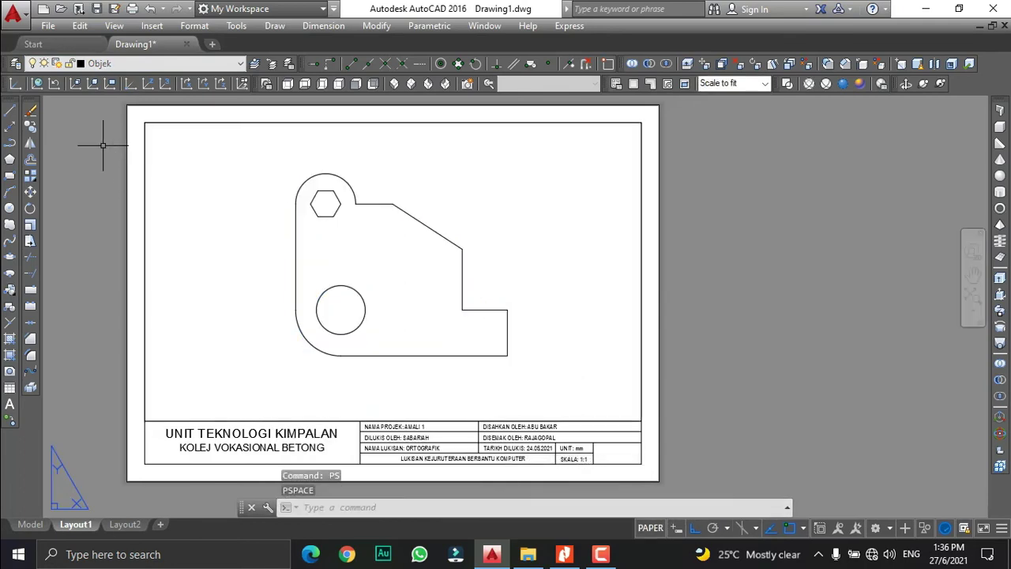
Step: Toggle the visibility of layer 0 to check whether the bracket still depends on it
click(94, 64)
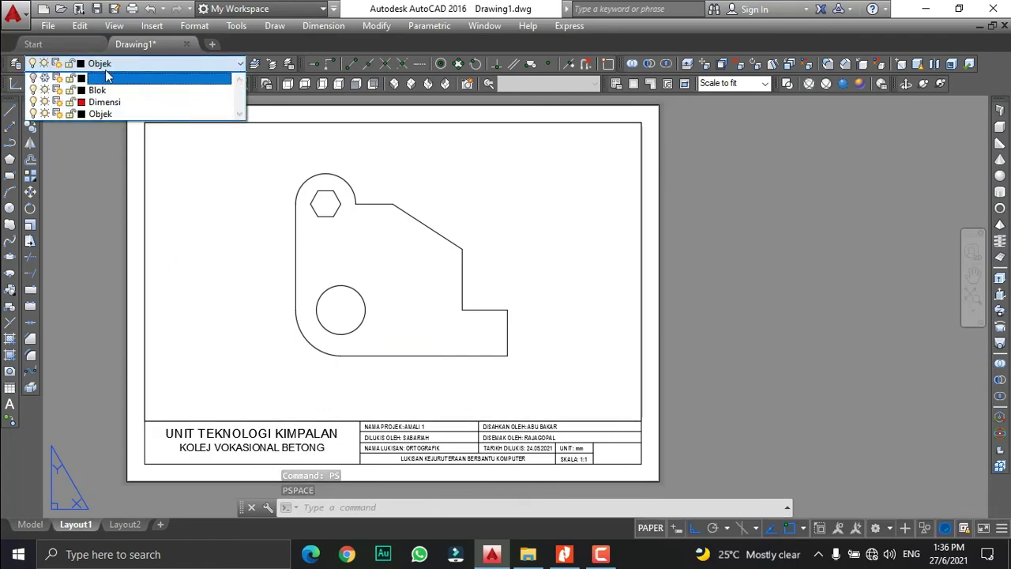
click(128, 62)
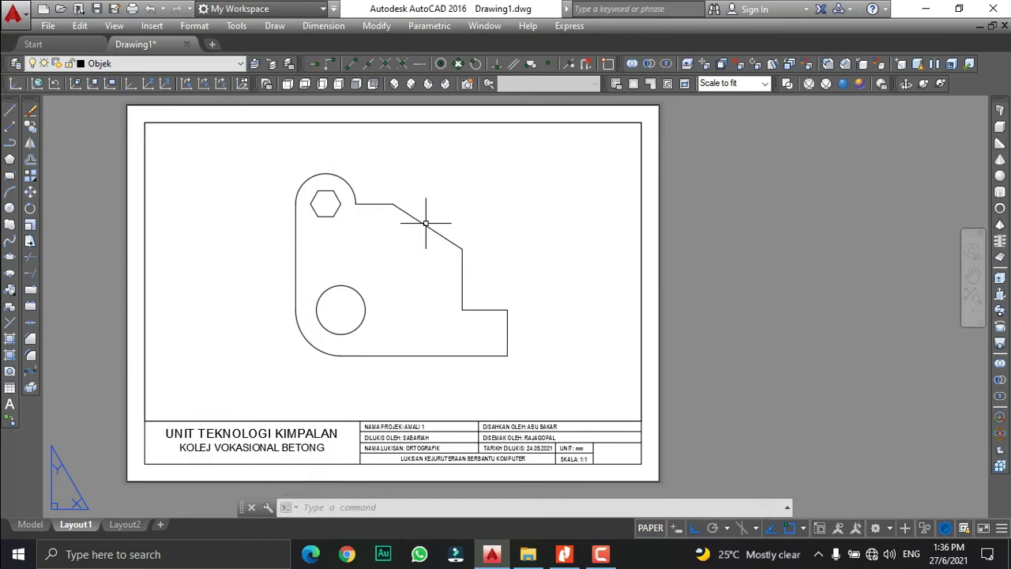
click(139, 64)
click(139, 67)
Step: Make Dimensi the current layer and add a vertical linear dimension to the bracket's short right end edge
click(198, 63)
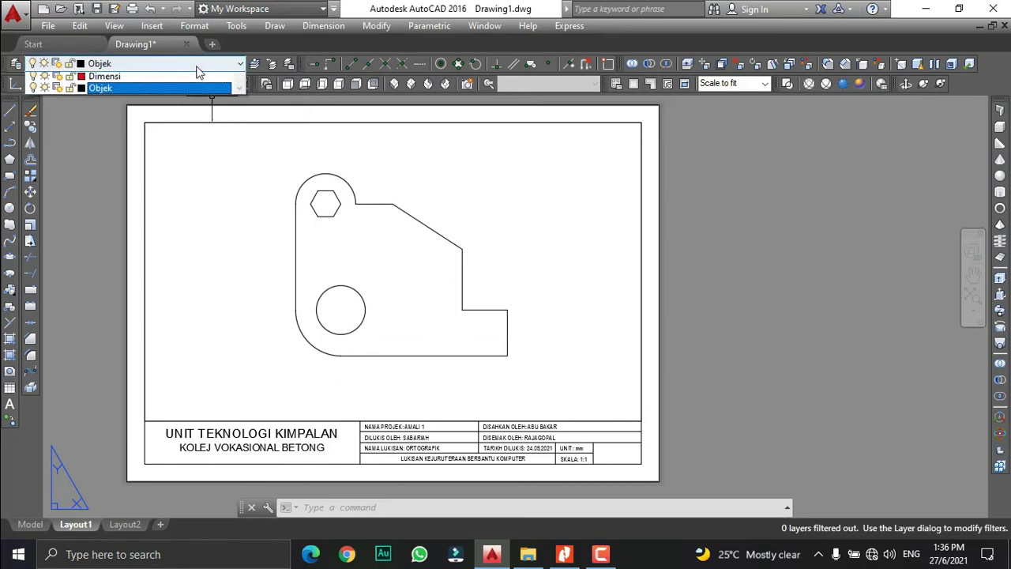
click(99, 100)
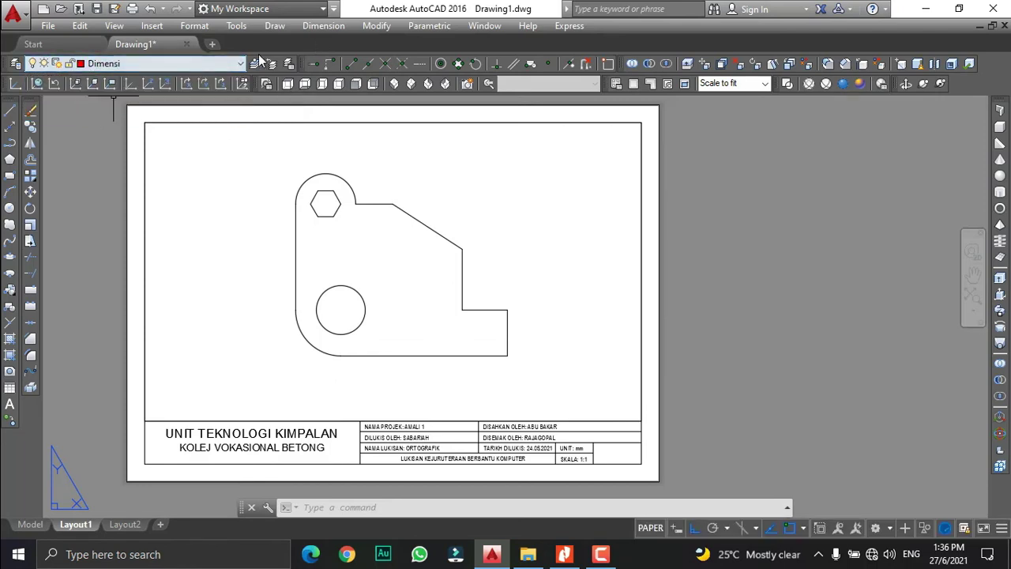
click(314, 27)
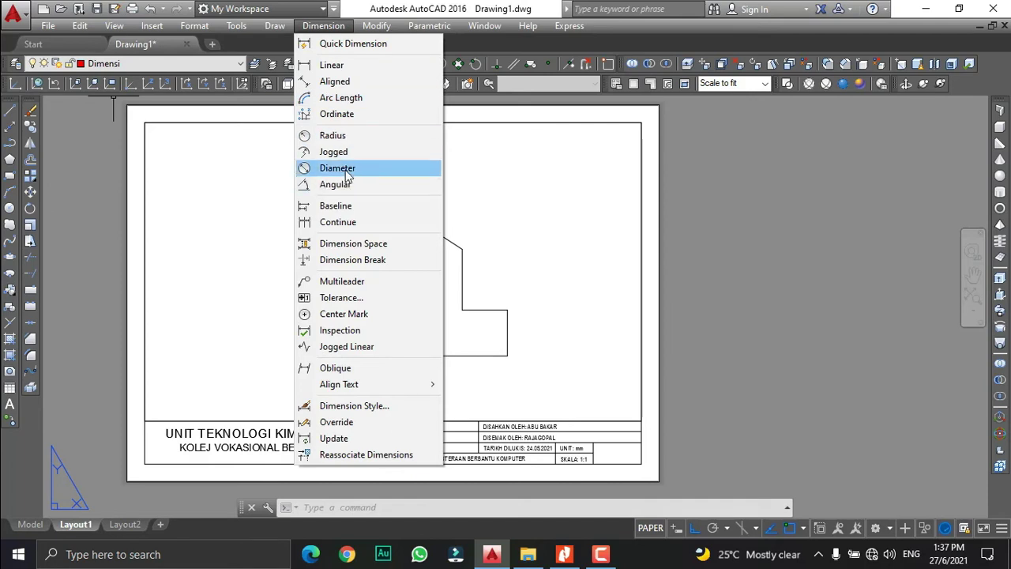
click(351, 67)
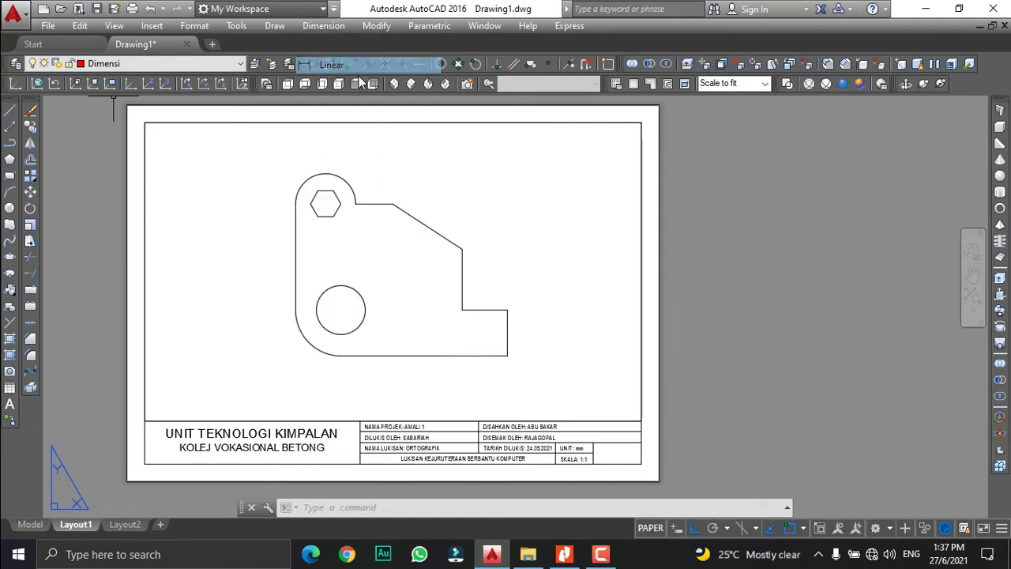
click(508, 354)
click(508, 310)
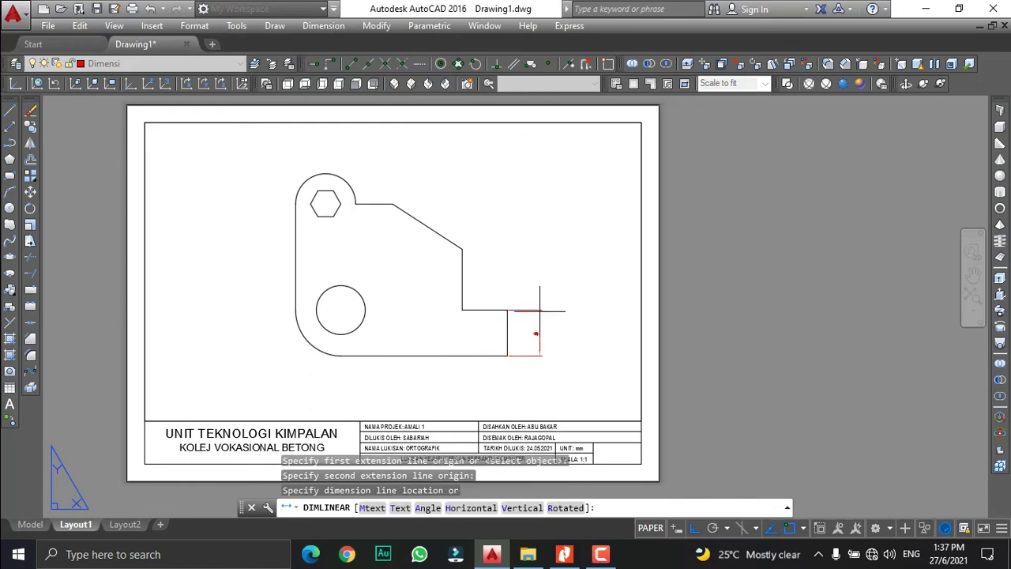
click(538, 309)
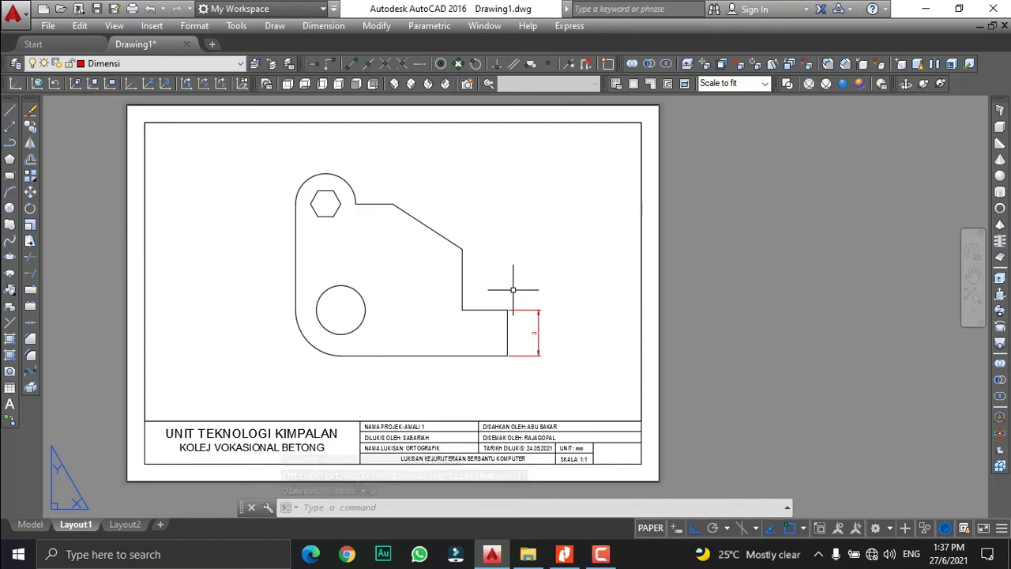
Step: Add a horizontal linear dimension just above the bracket's lower-right ledge
scroll(458, 272, up, 2)
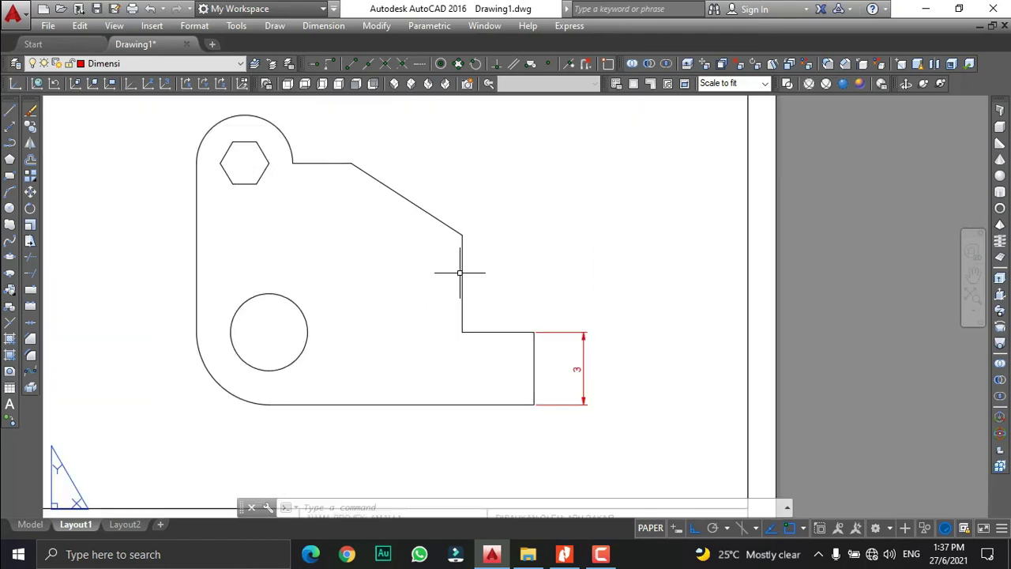
key(Return)
click(534, 332)
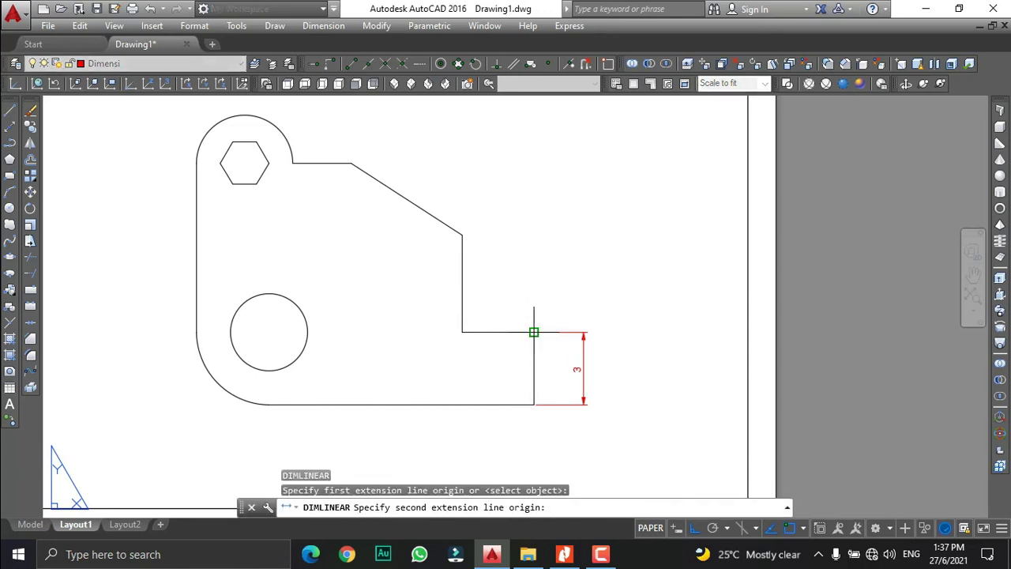
click(461, 332)
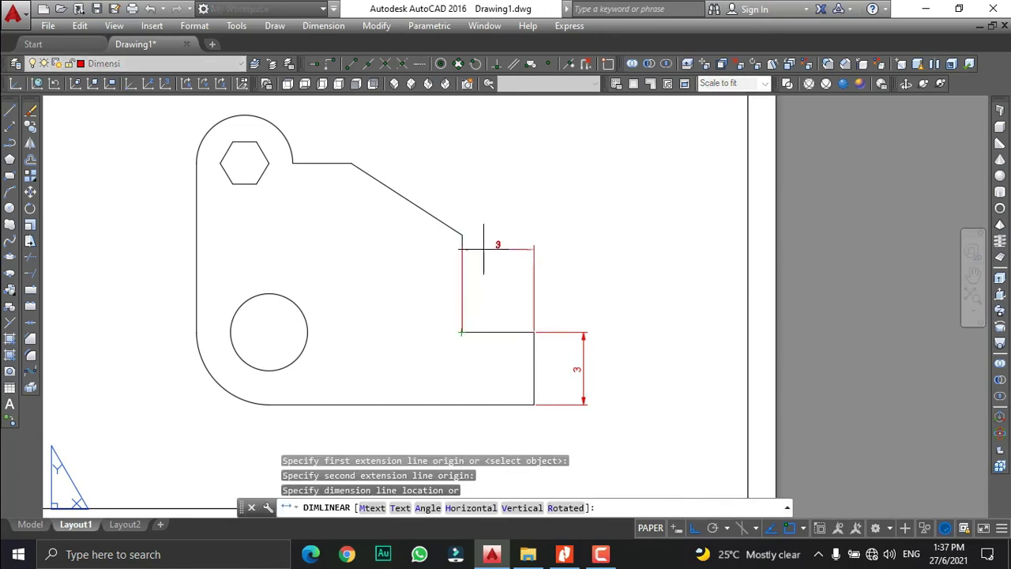
click(510, 313)
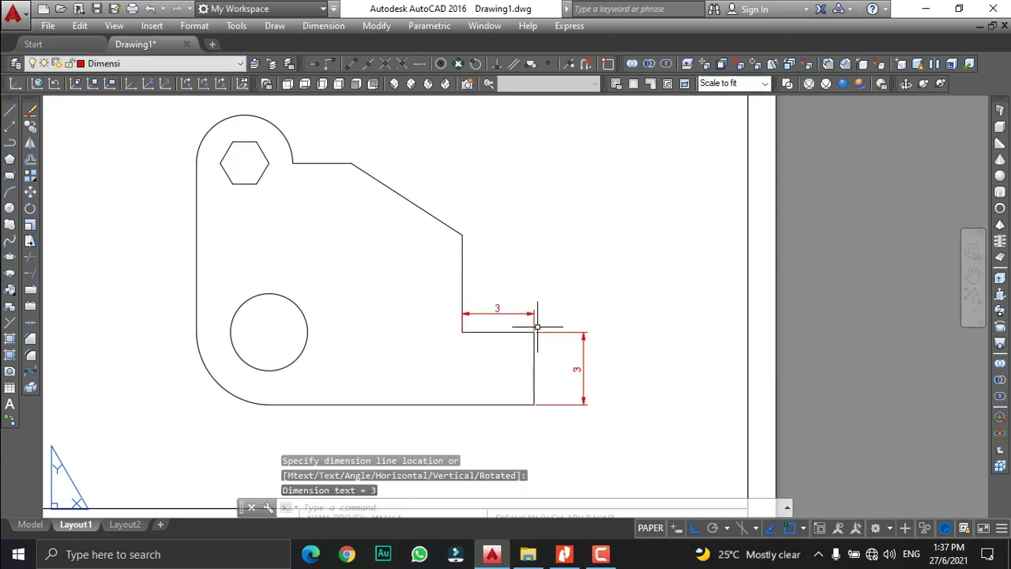
Step: Check the PDF reference and add a vertical linear dimension beside the bracket edge that rises from the ledge to the sloped edge
click(565, 555)
click(565, 556)
key(Return)
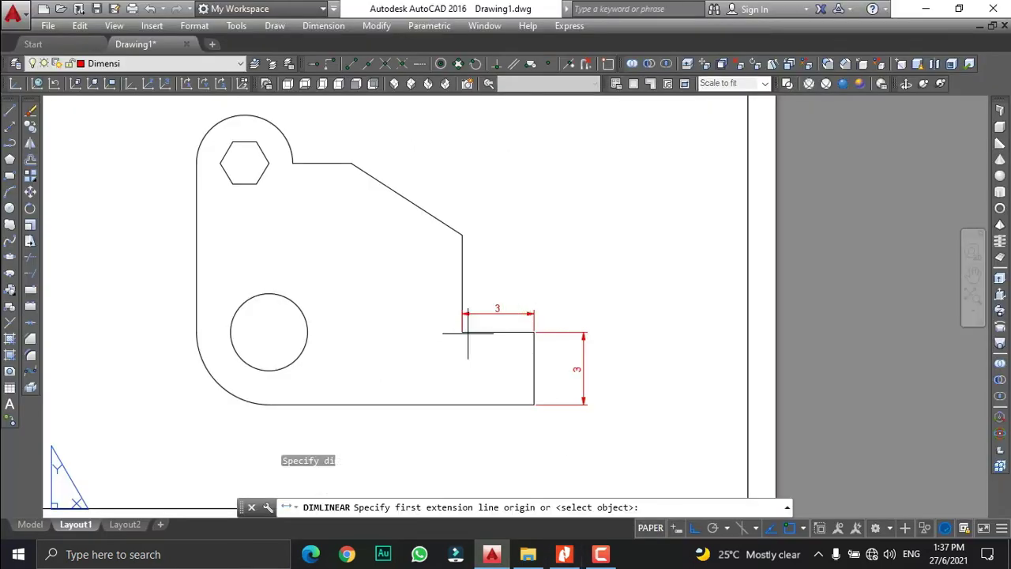
click(463, 332)
click(461, 235)
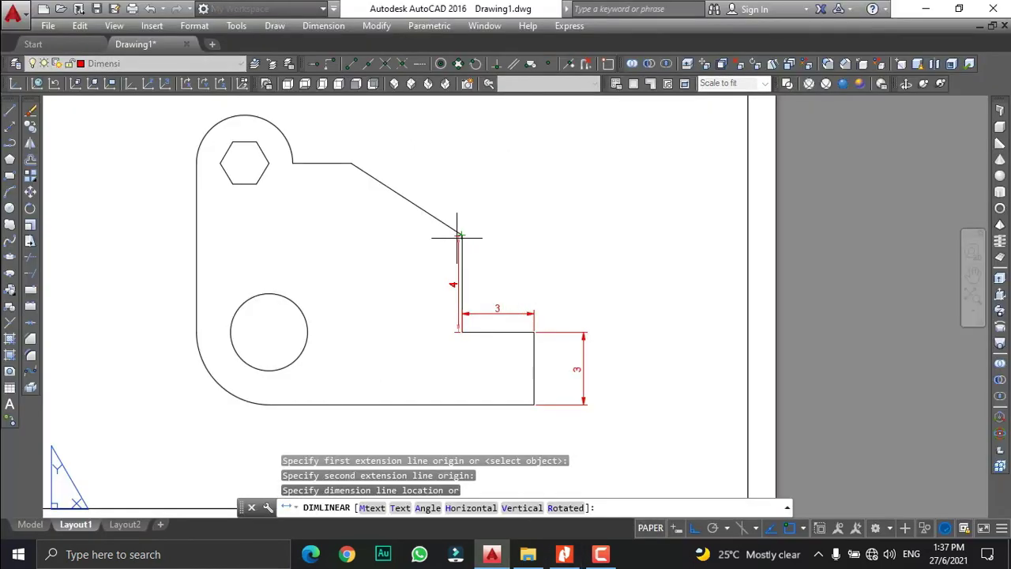
click(431, 242)
Step: Add a horizontal linear dimension below the short top edge between the rounded lobe and the sloped edge
key(Return)
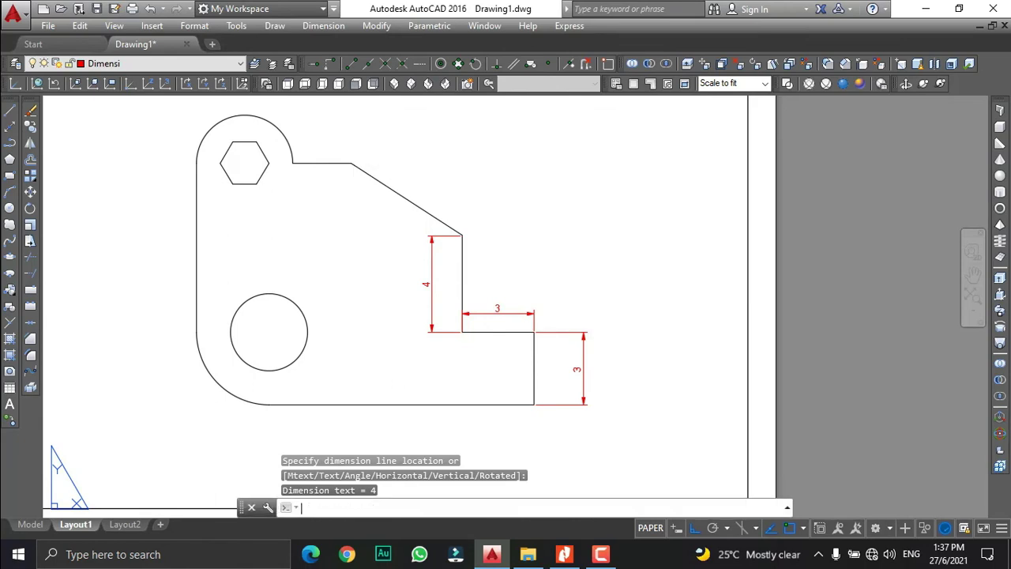
click(352, 163)
click(294, 162)
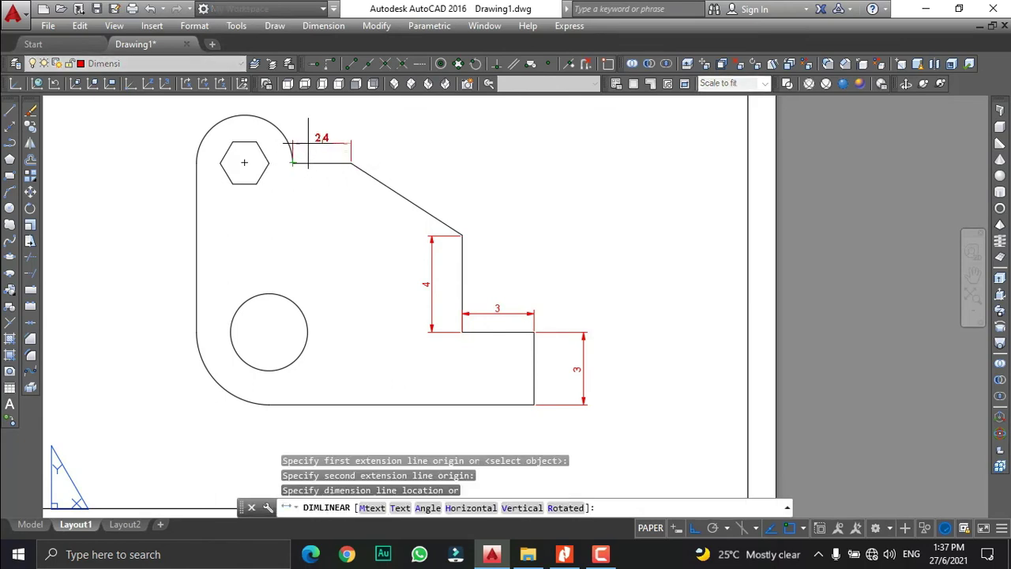
click(326, 181)
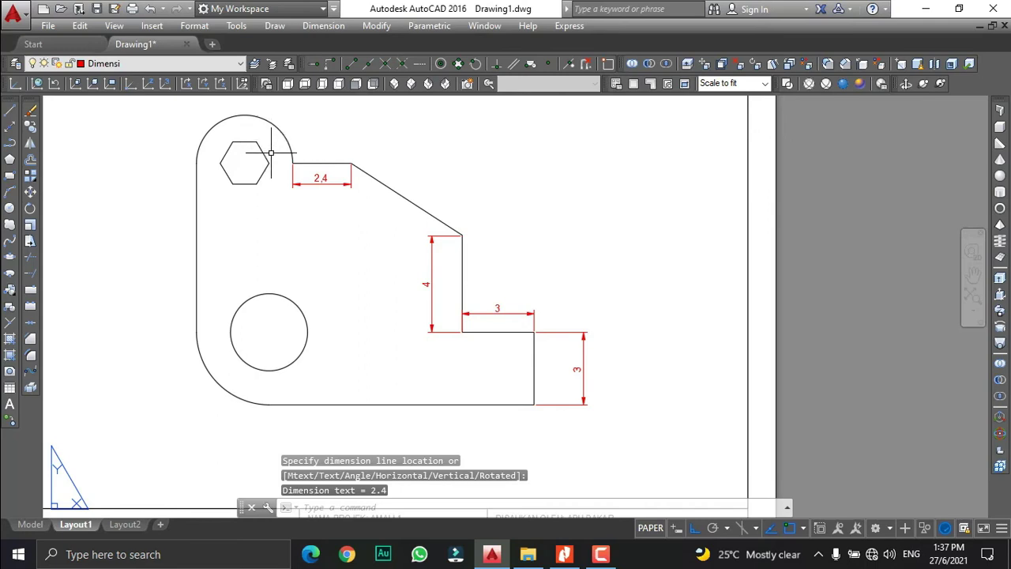
Step: Add a vertical linear dimension outside the bracket's long side, from the bottom edge to the start of the rounded lobe
scroll(269, 147, down, 2)
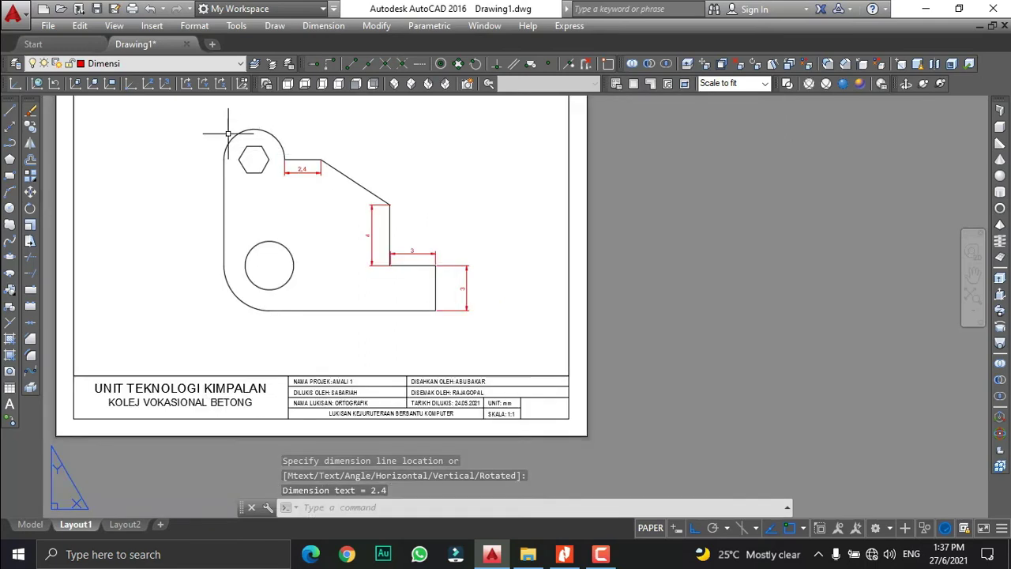
key(Return)
click(268, 310)
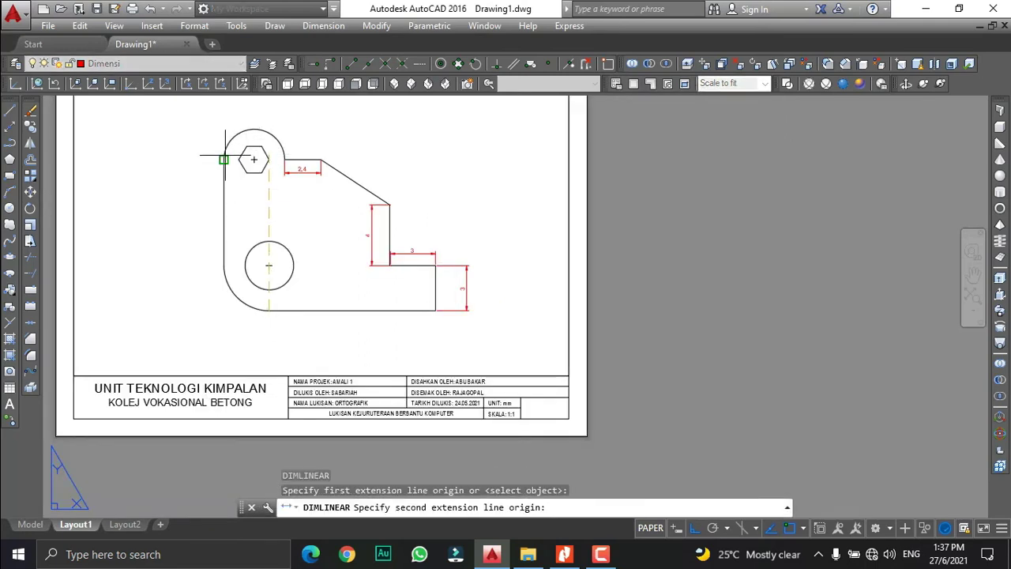
click(224, 159)
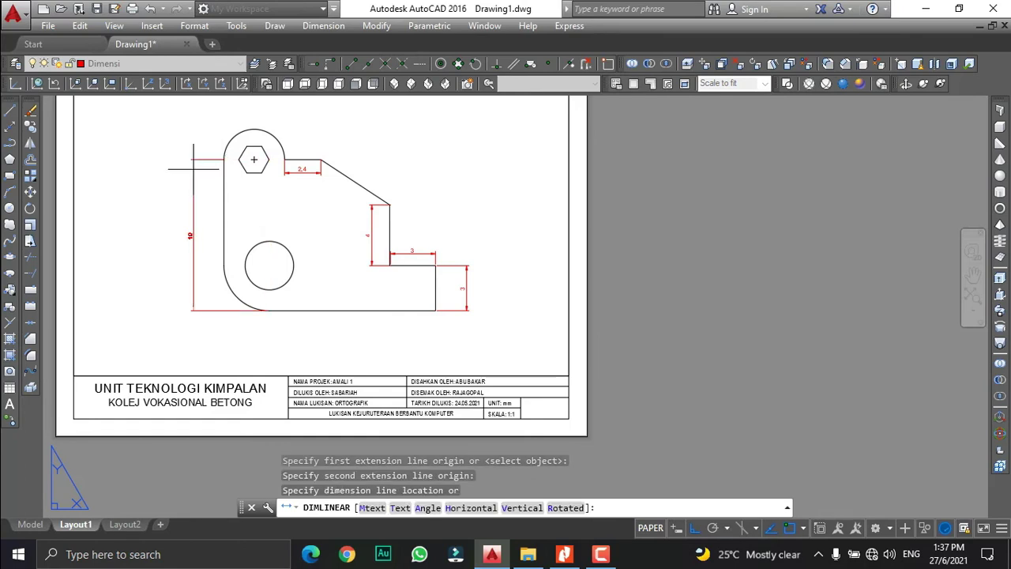
click(194, 209)
scroll(166, 237, up, 2)
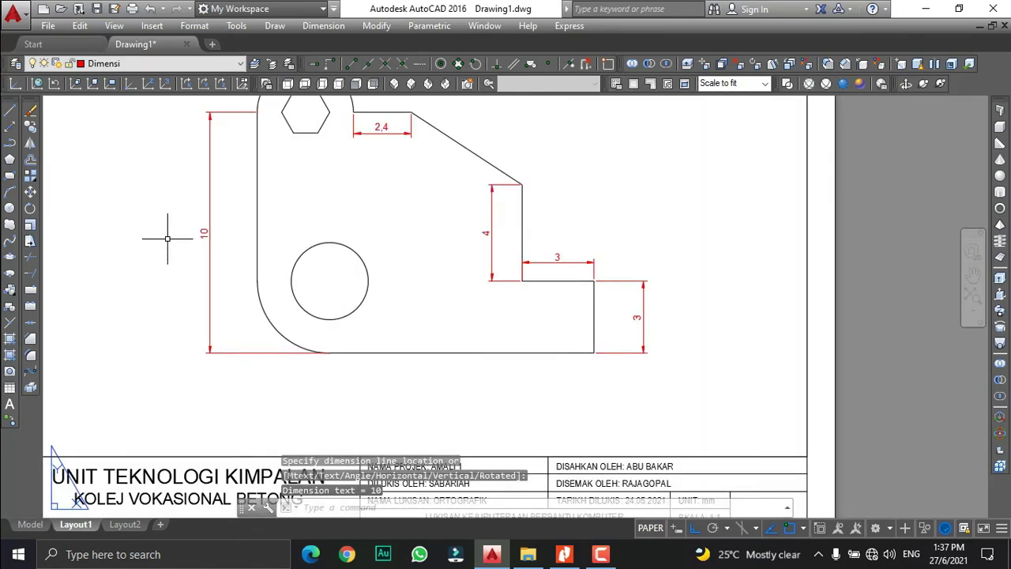
Step: Add a horizontal linear dimension below the hexagon, measured between its two opposite side corners
scroll(180, 229, down, 2)
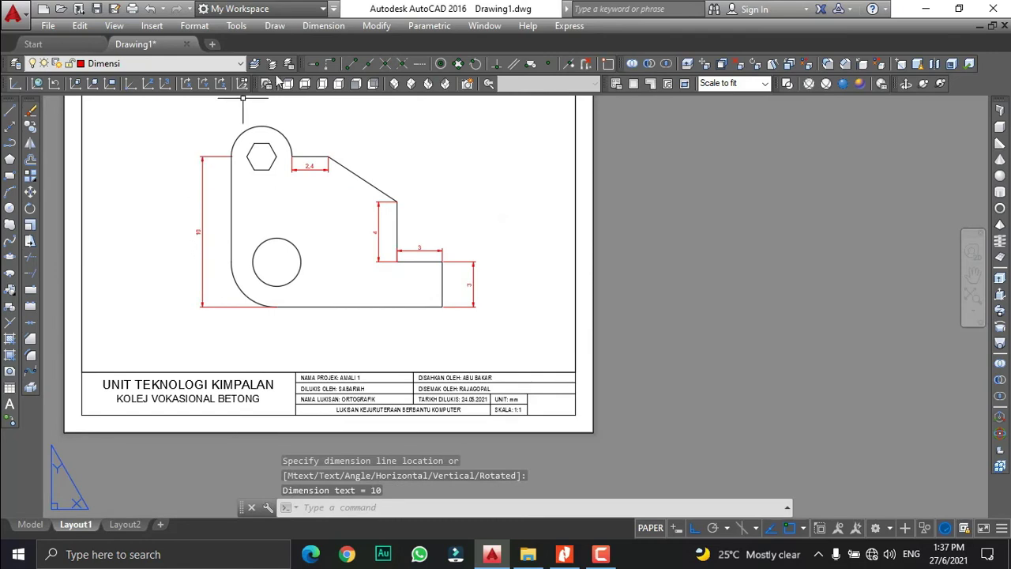
click(320, 27)
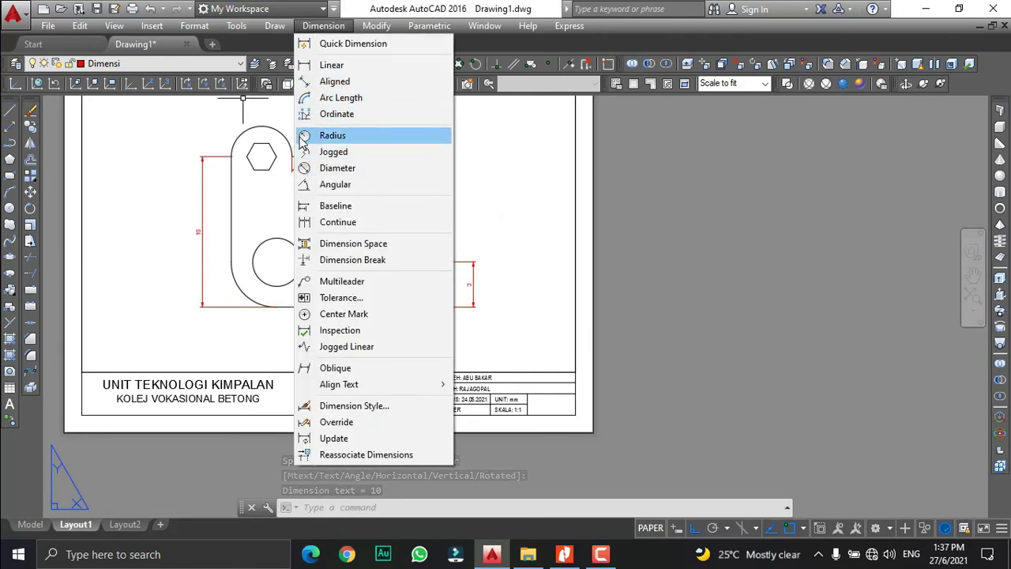
click(307, 76)
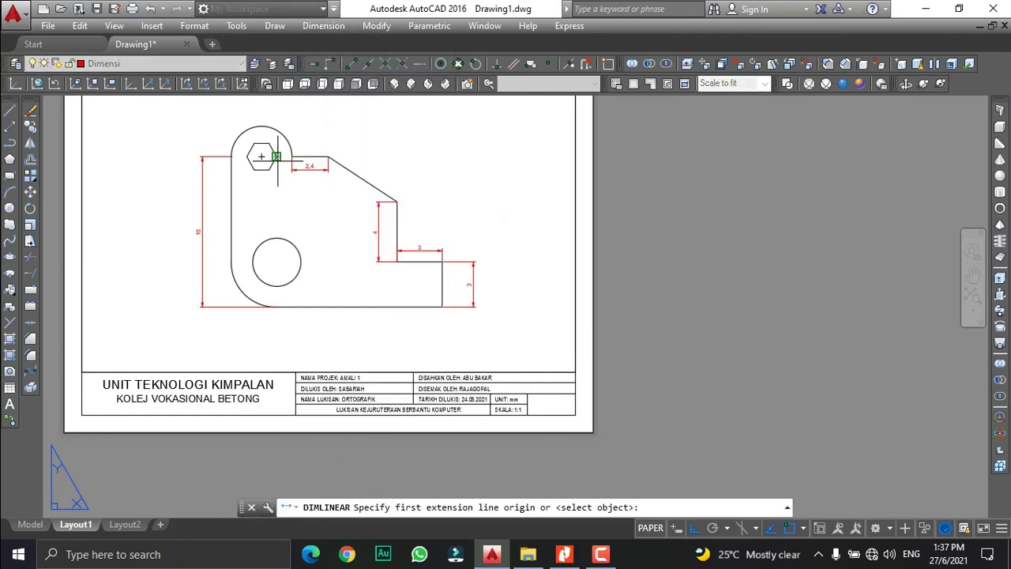
scroll(272, 160, up, 2)
click(281, 150)
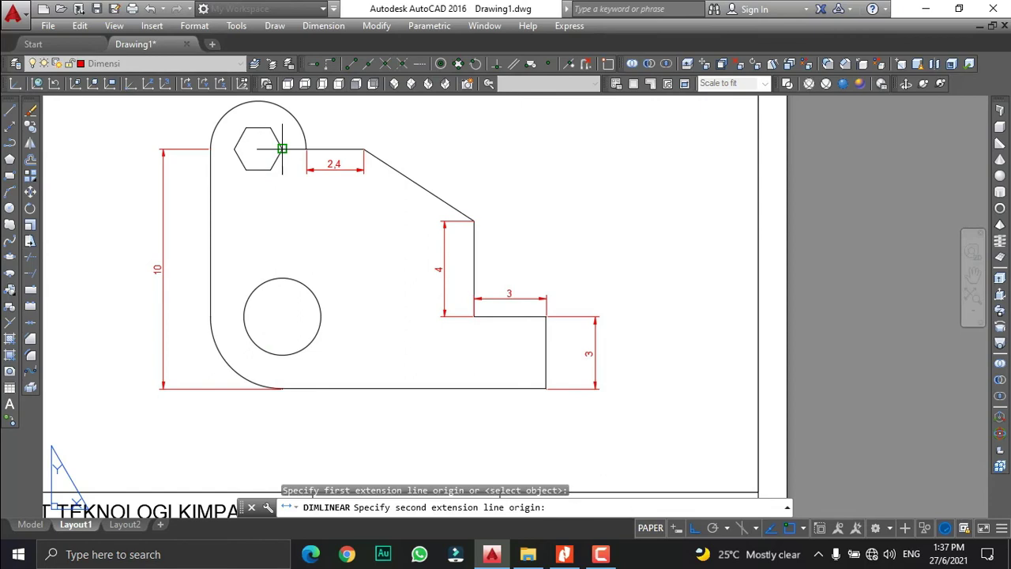
click(235, 149)
click(254, 189)
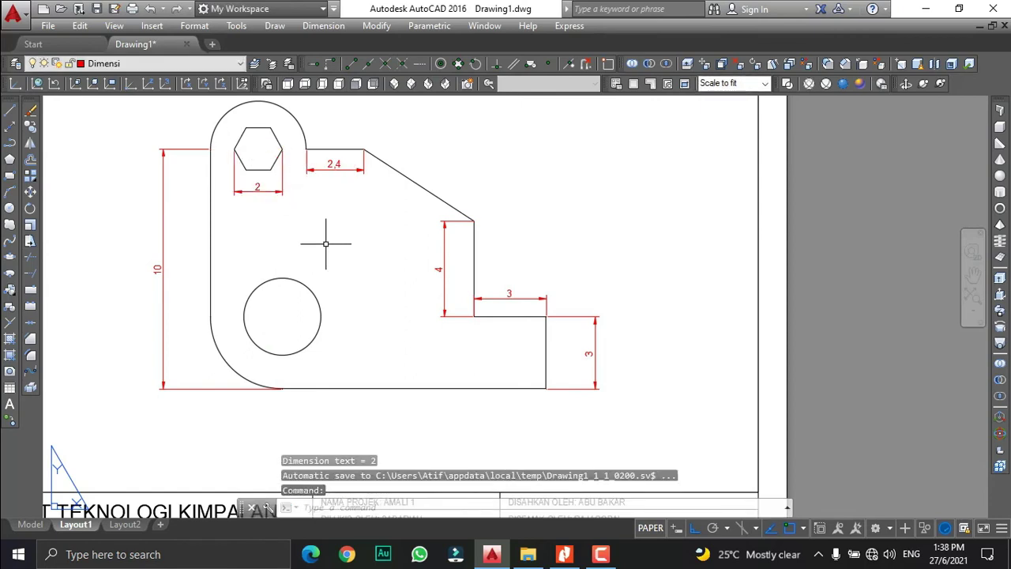
Step: Add a diameter dimension to the rounded lobe around the hexagon, with its text outside the arc
click(319, 26)
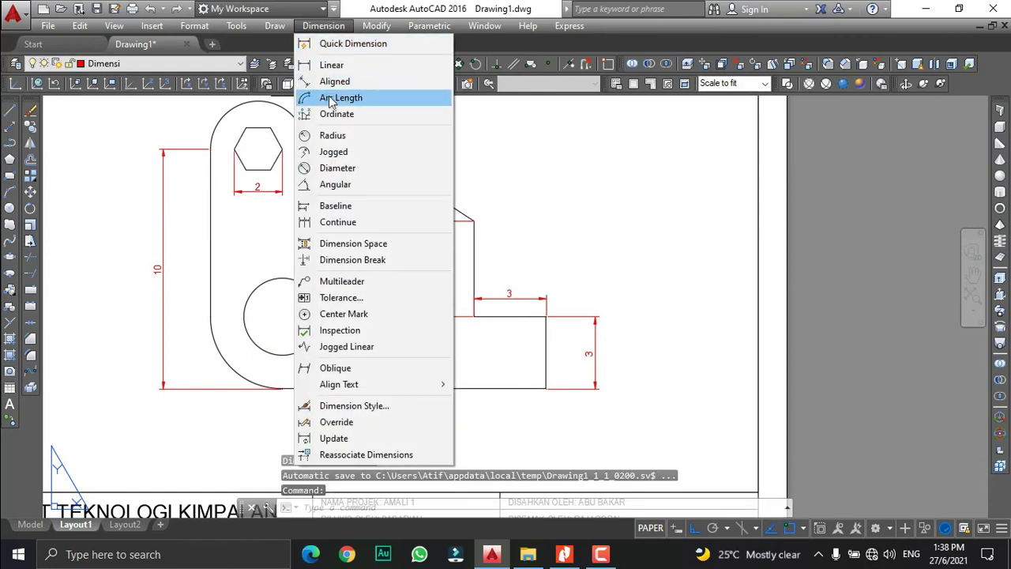
click(338, 167)
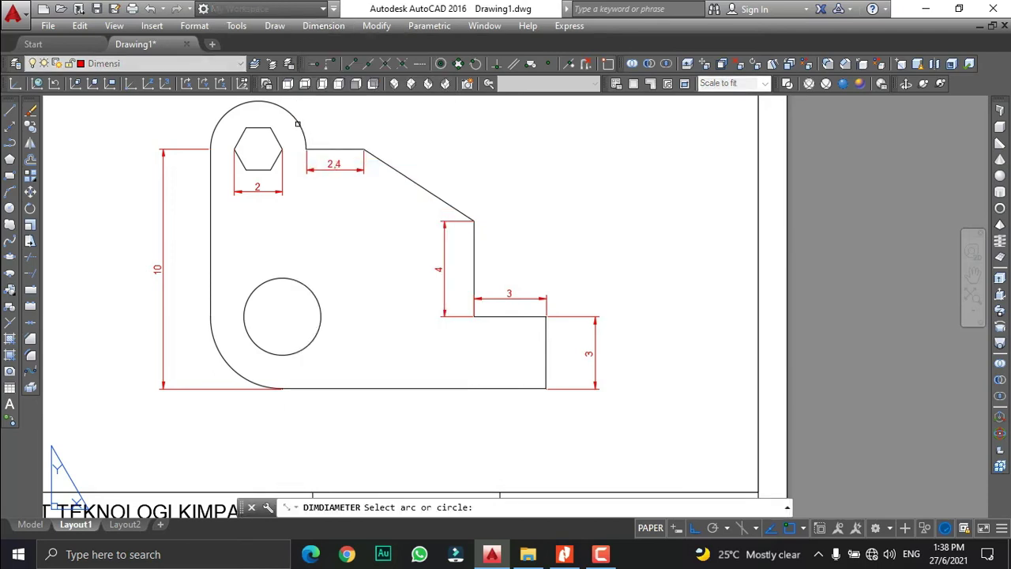
click(297, 122)
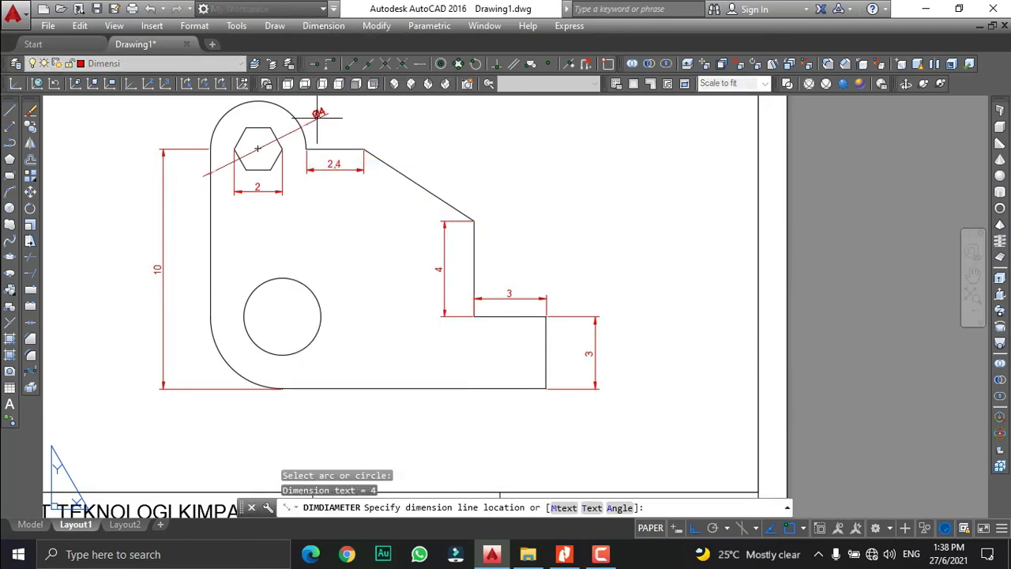
click(328, 110)
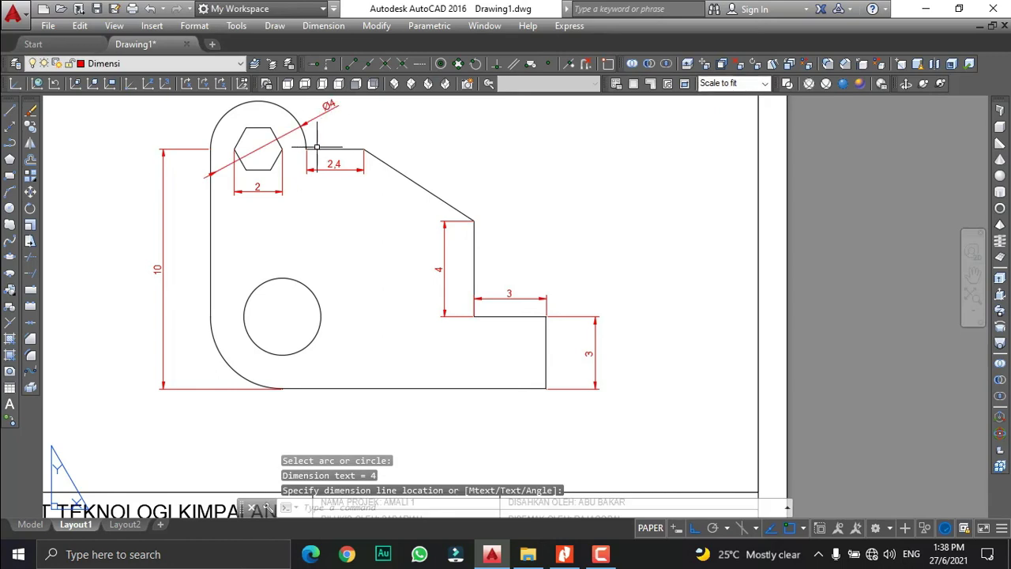
Step: Add a radius dimension to the circular hole, with its text outside the circle
scroll(293, 87, down, 1)
scroll(286, 106, up, 3)
scroll(287, 106, down, 2)
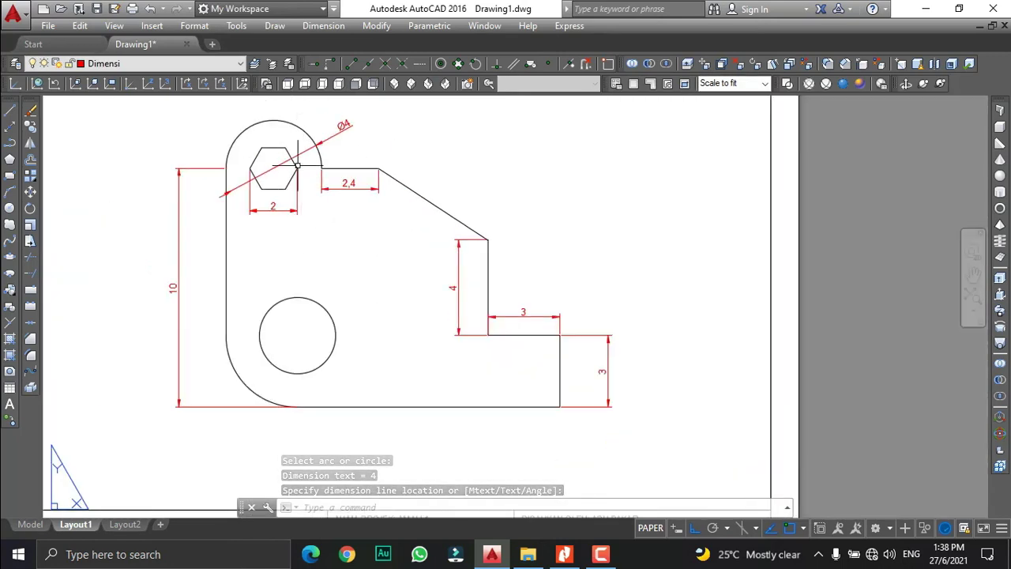
click(323, 25)
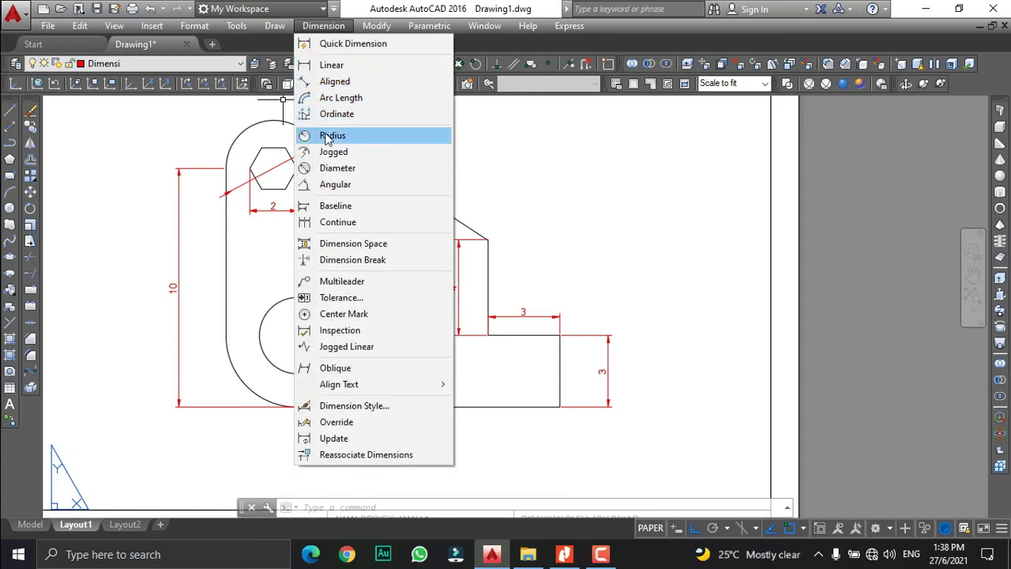
click(330, 137)
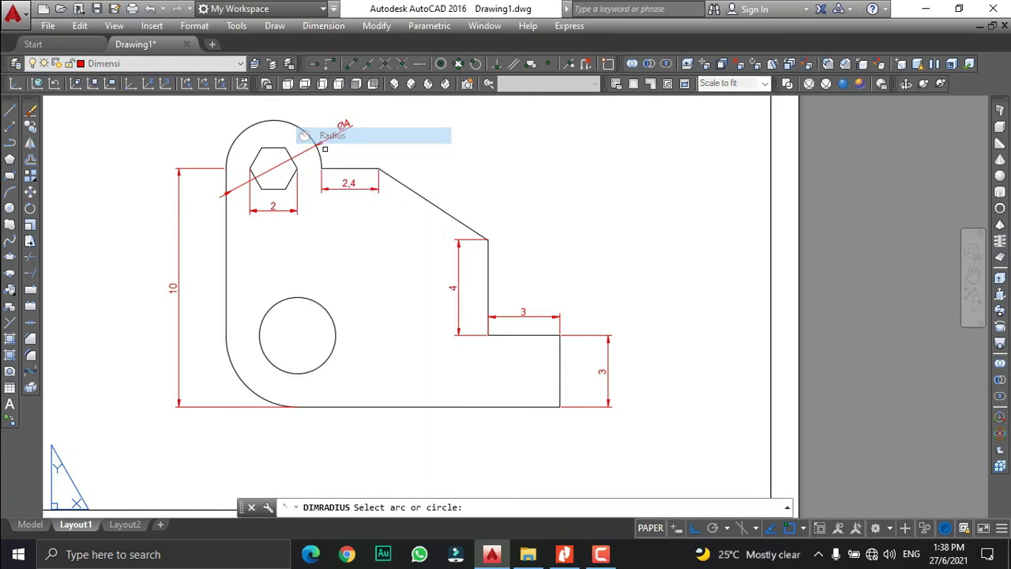
click(332, 324)
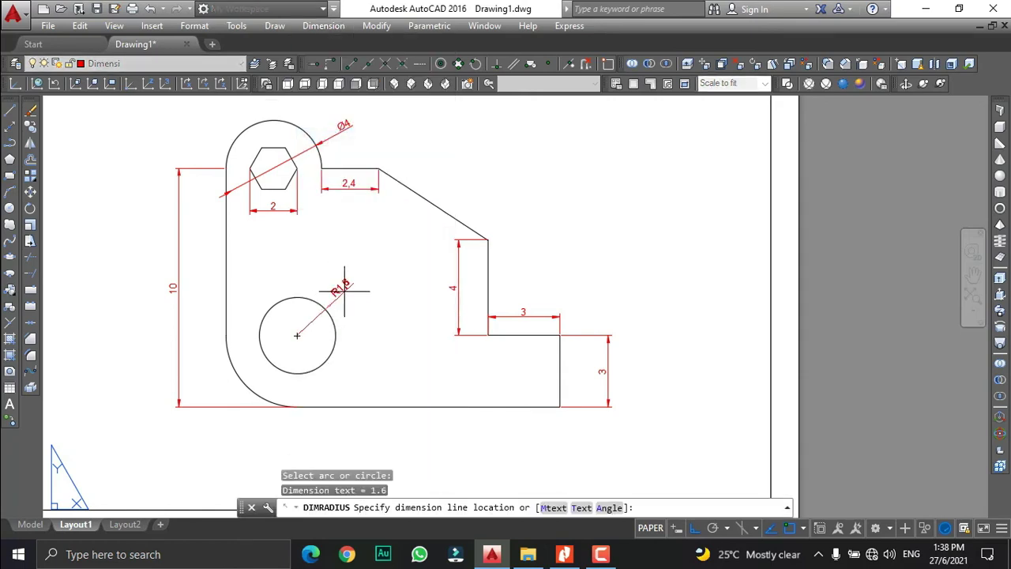
click(342, 285)
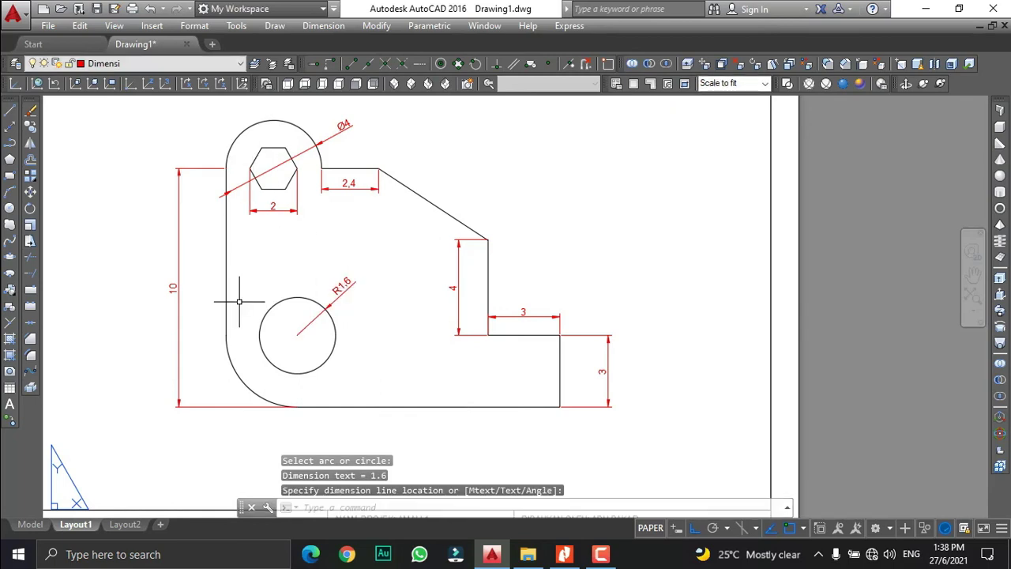
Step: Add a radius dimension to the bracket's large lower rounded corner, placing its text outside the outline
key(Return)
click(234, 370)
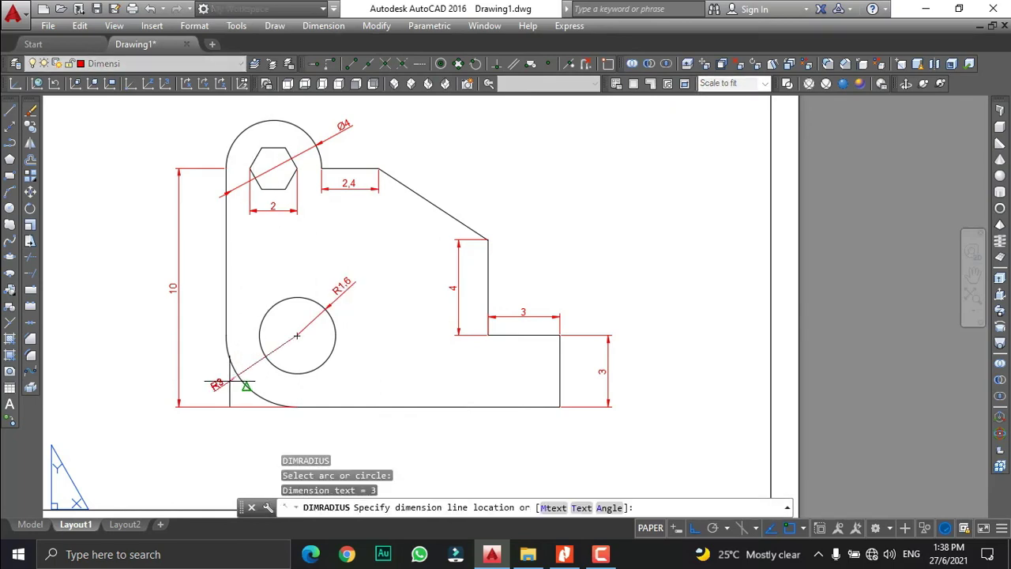
click(207, 382)
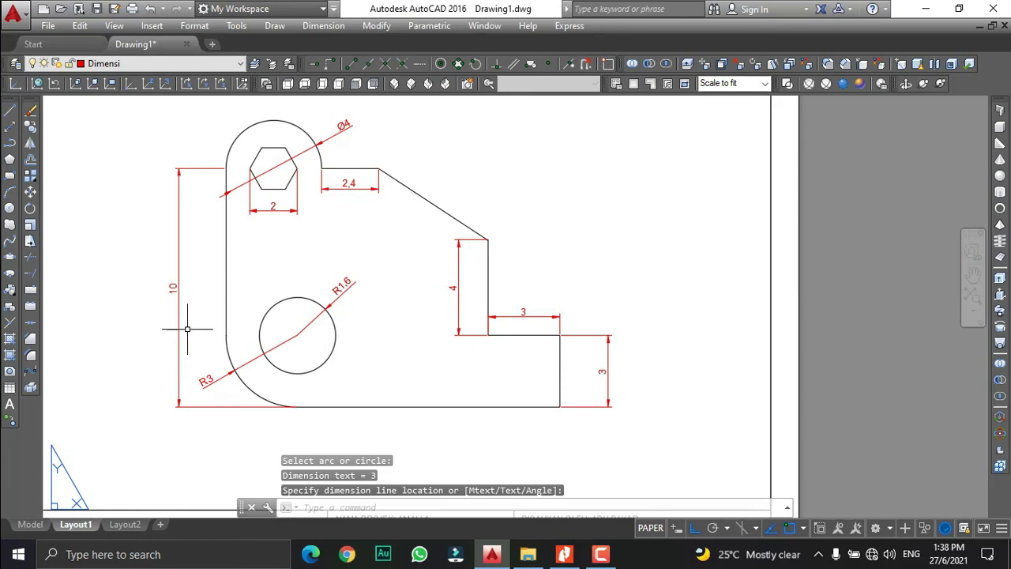
key(Return)
key(Escape)
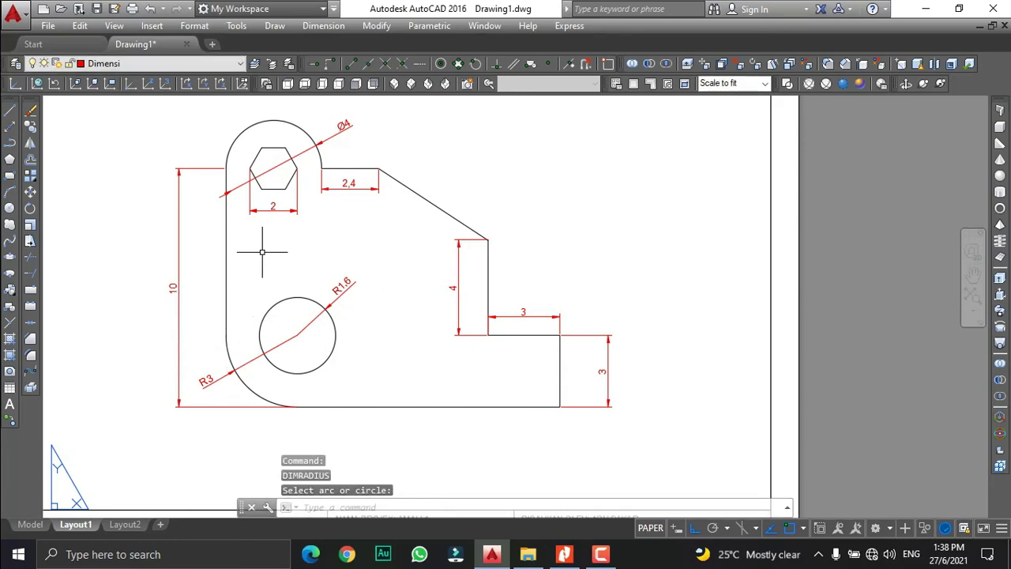
Step: Add an overall horizontal linear dimension below the bracket, spanning its full width
click(323, 25)
click(312, 64)
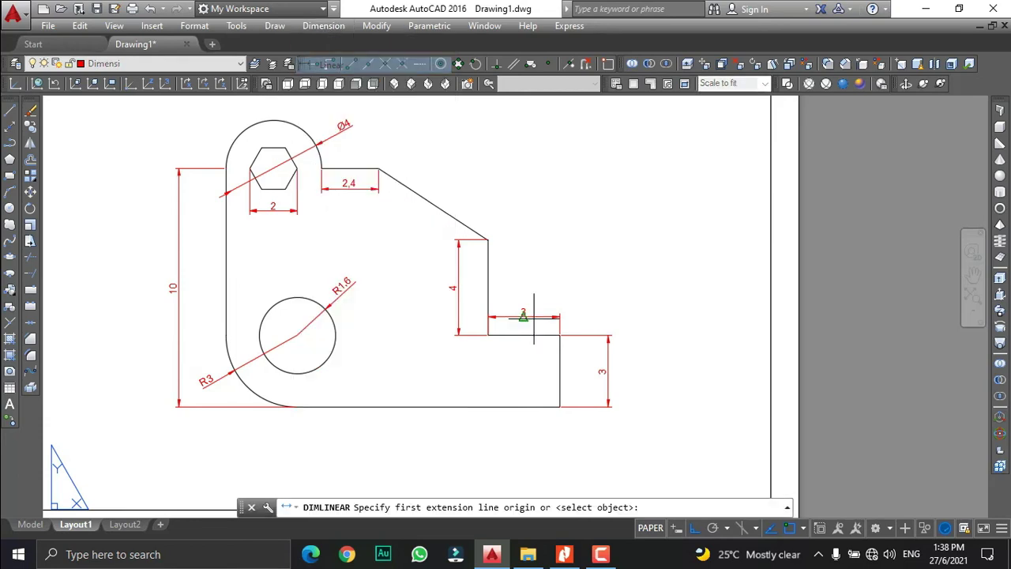
click(560, 407)
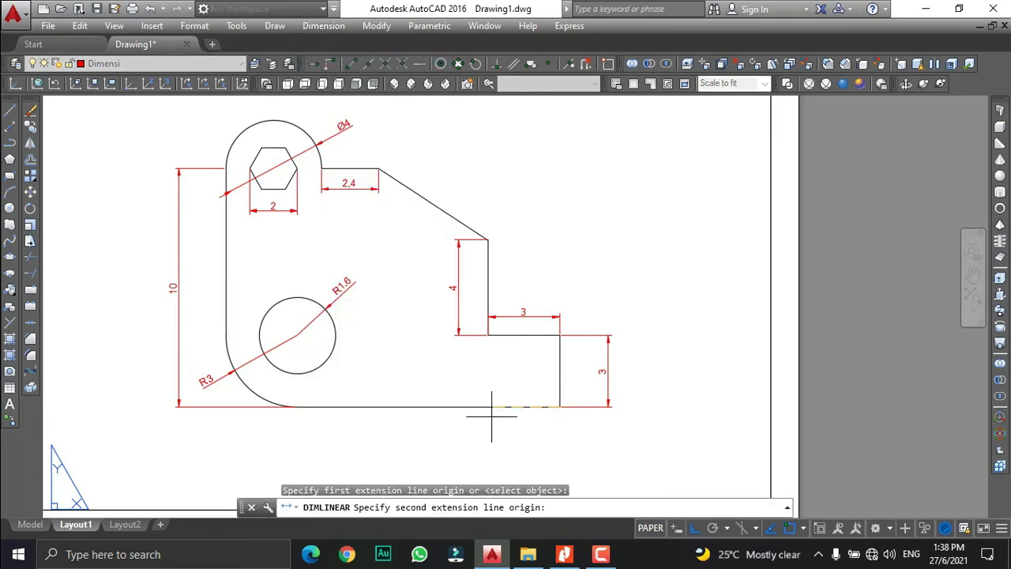
click(226, 335)
click(372, 430)
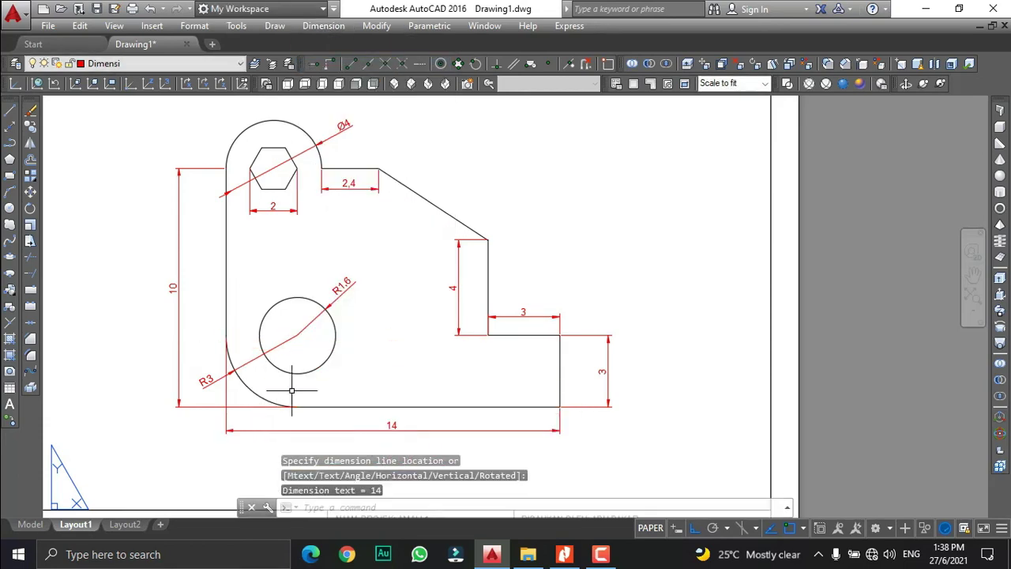
Step: Add center marks to the circular hole and to the rounded lobe around the hexagon
scroll(294, 307, down, 2)
scroll(241, 213, up, 2)
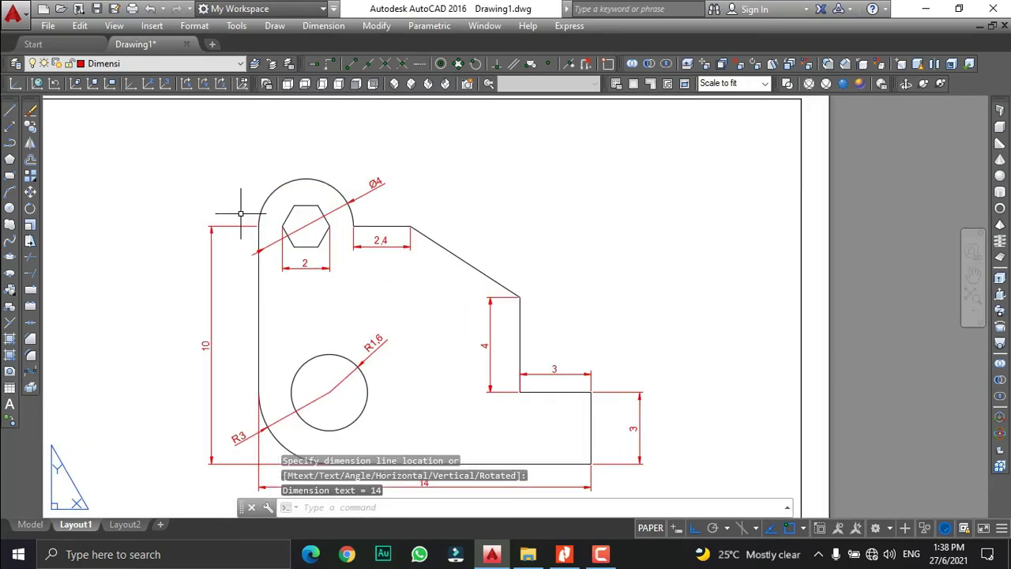
scroll(253, 207, down, 2)
scroll(251, 252, up, 2)
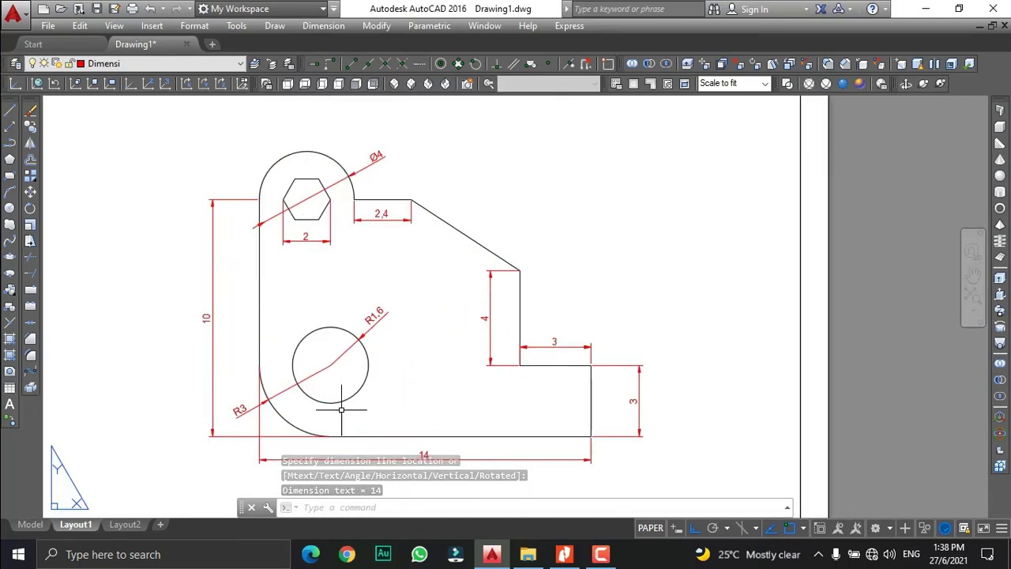
click(323, 25)
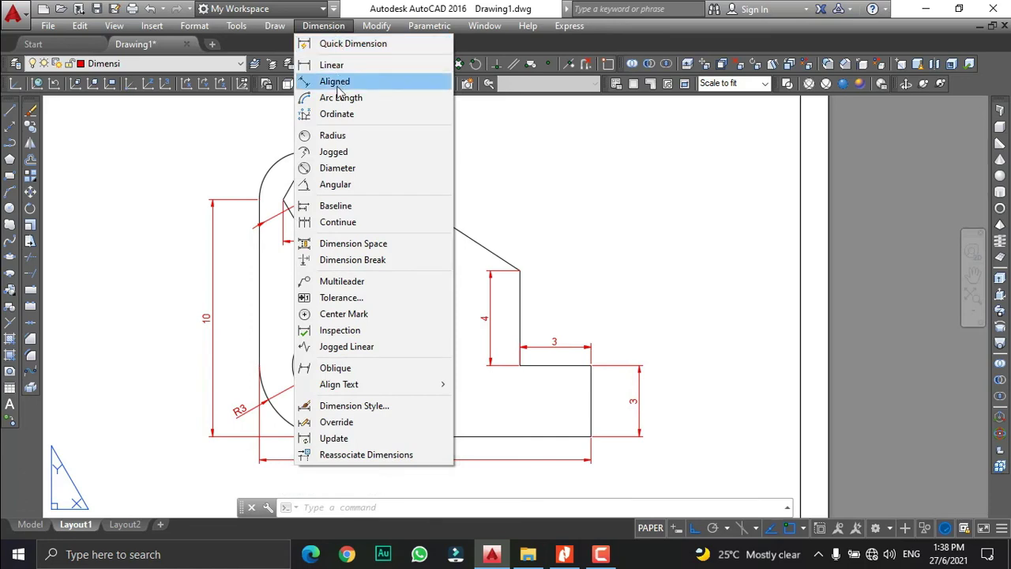
click(335, 313)
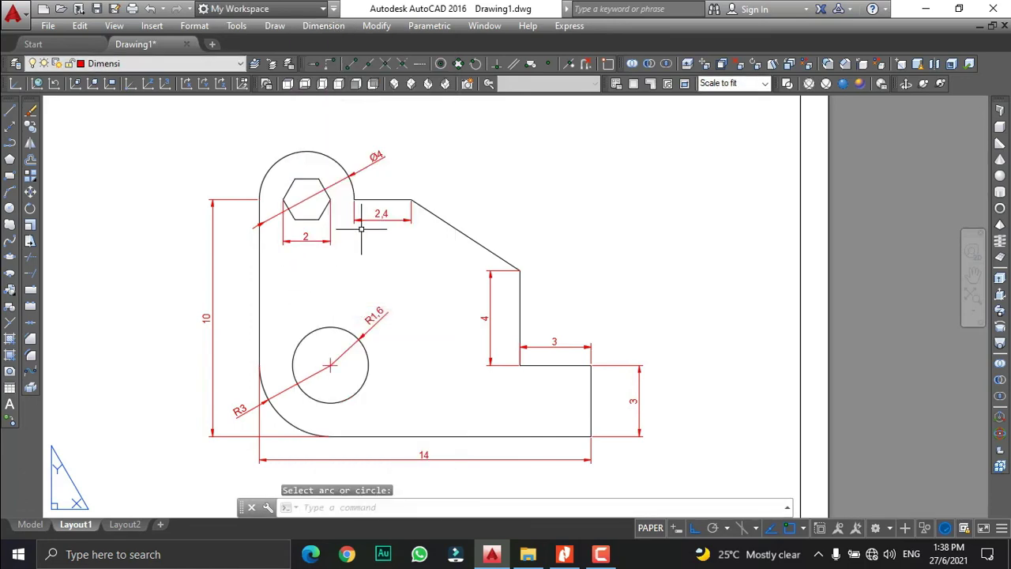
key(Return)
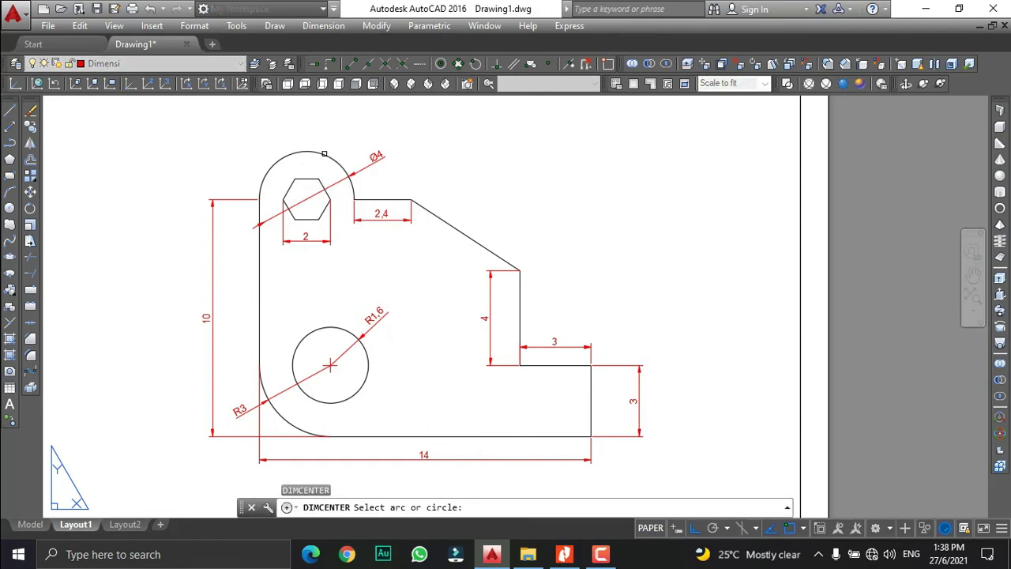
click(324, 153)
key(Return)
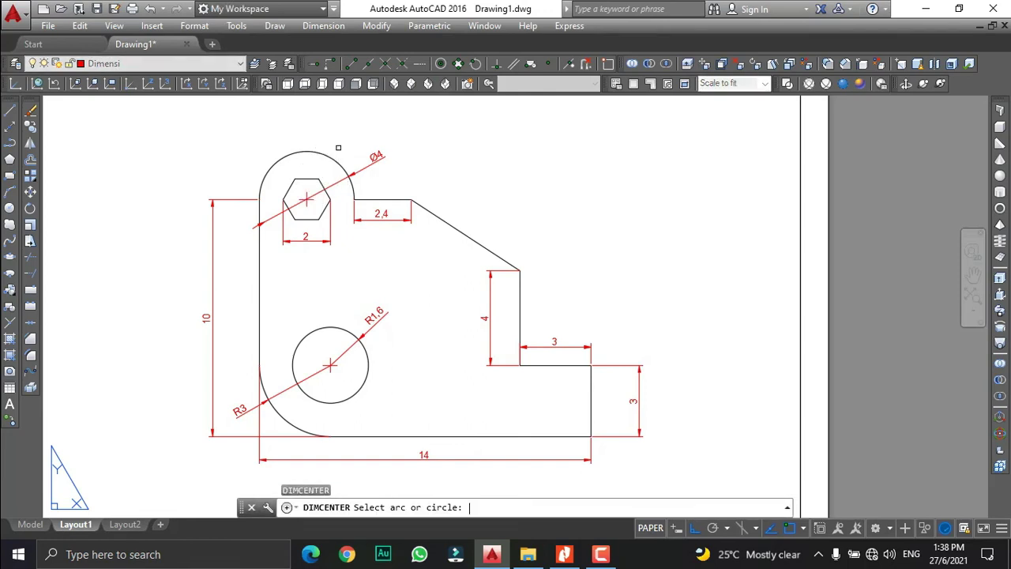
Step: Modify the ISO-25 dimension style so its text alignment follows the ISO standard option
scroll(340, 150, down, 2)
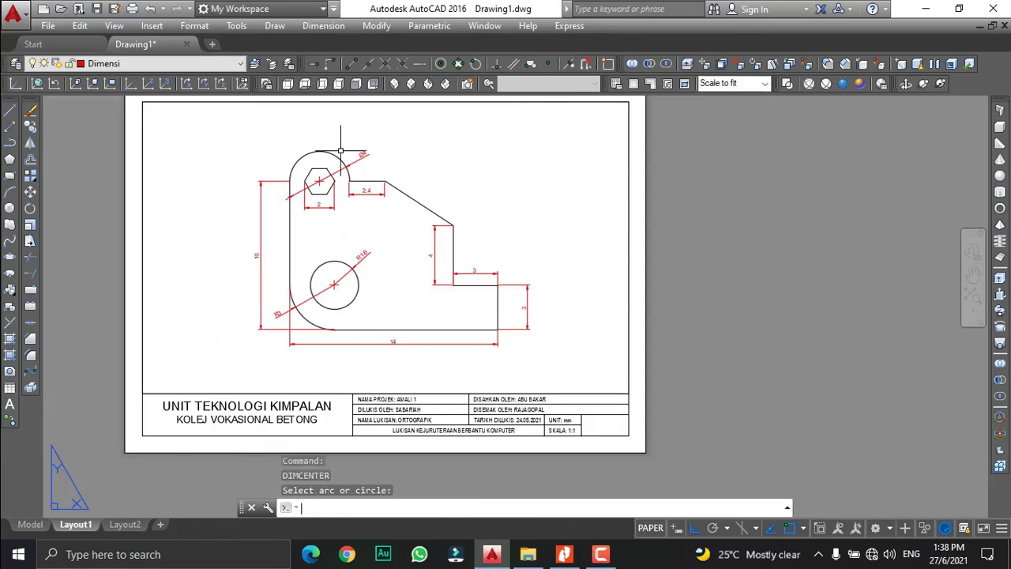
scroll(340, 150, up, 2)
scroll(345, 147, up, 2)
scroll(347, 147, up, 2)
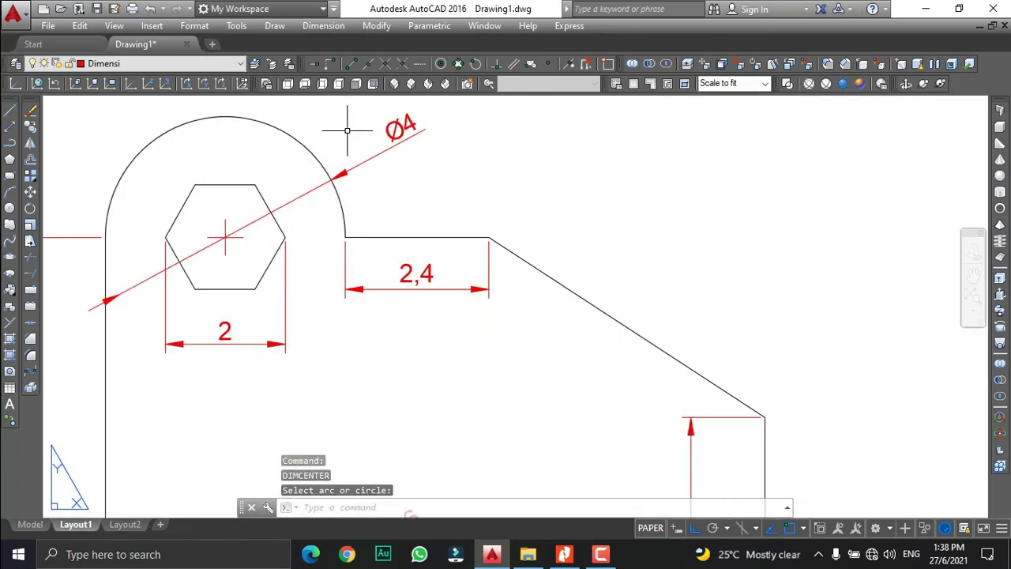
scroll(342, 135, down, 2)
scroll(355, 150, up, 3)
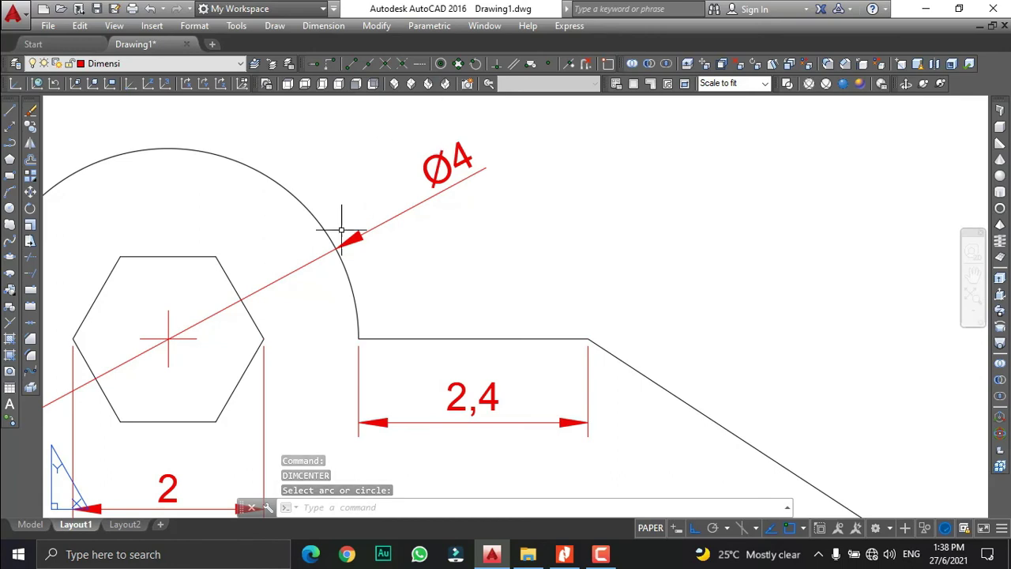
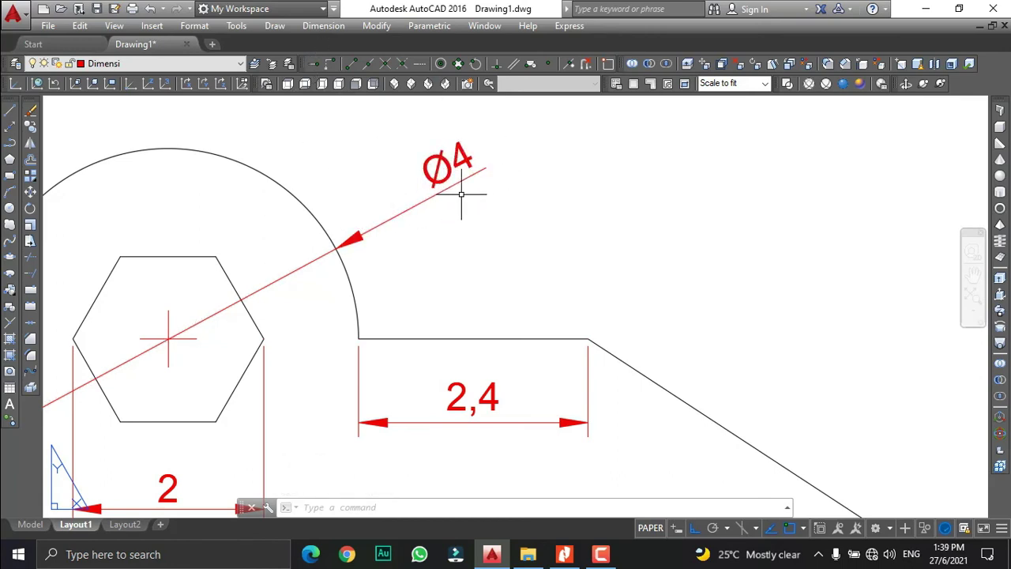
click(313, 26)
click(376, 408)
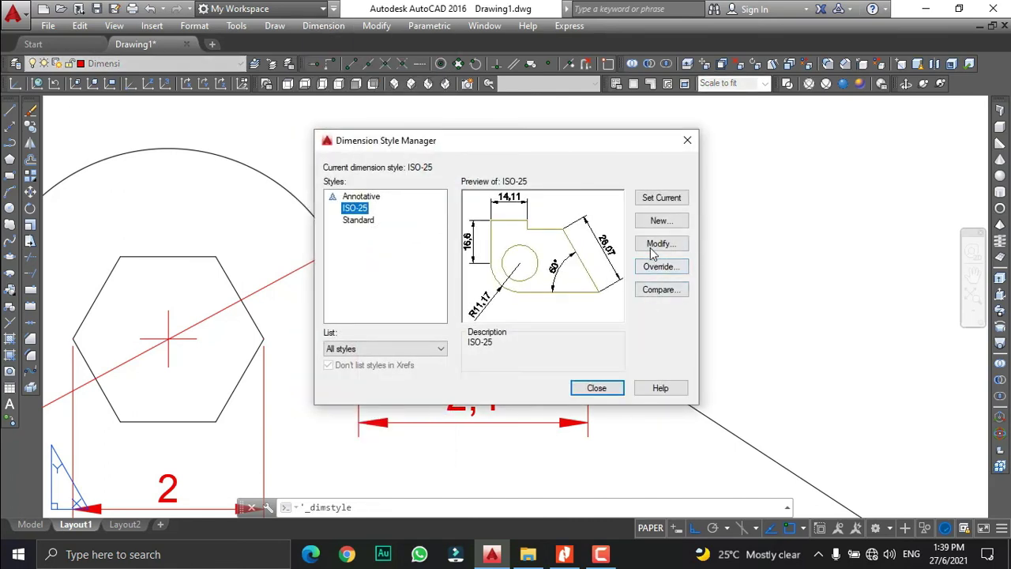
click(653, 248)
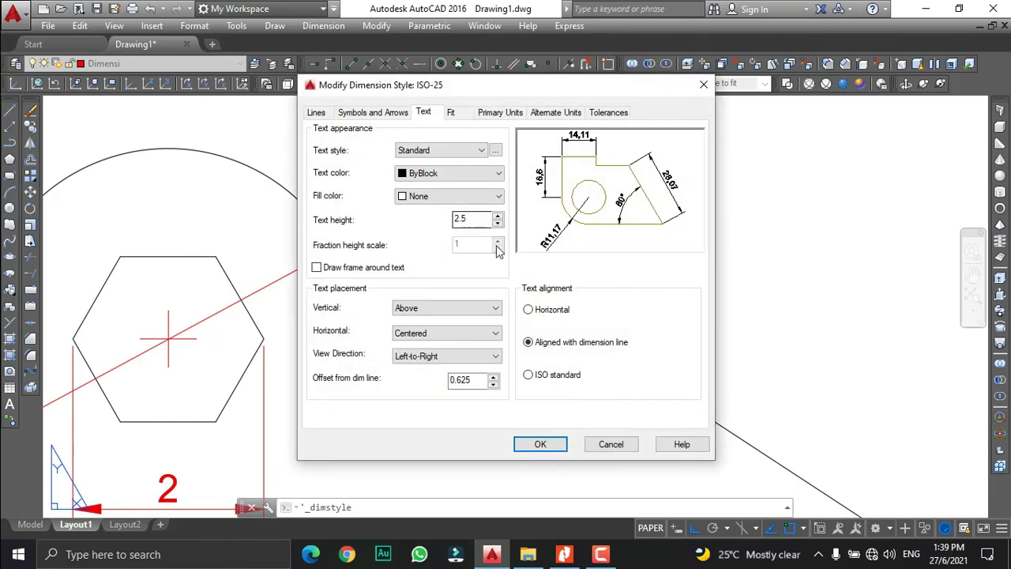
click(530, 376)
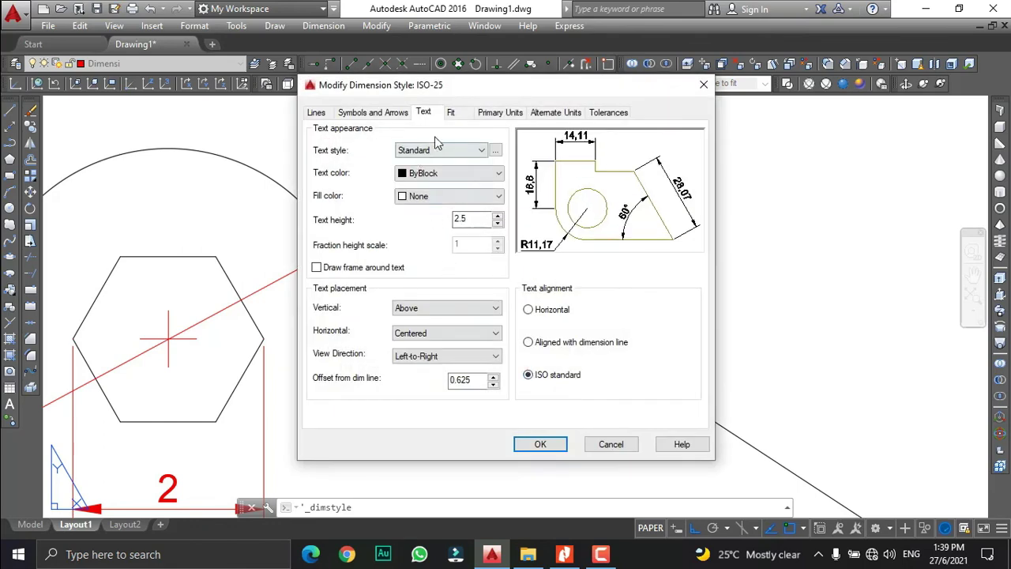
Step: Set the decimal separator of the ISO-25 style's primary units to Period and apply the style changes
click(493, 115)
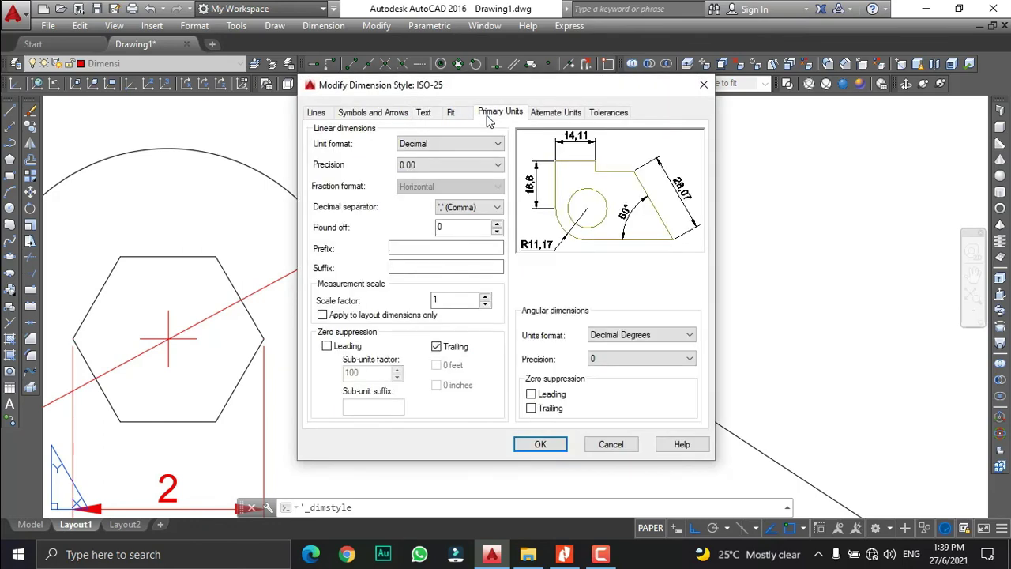
click(479, 207)
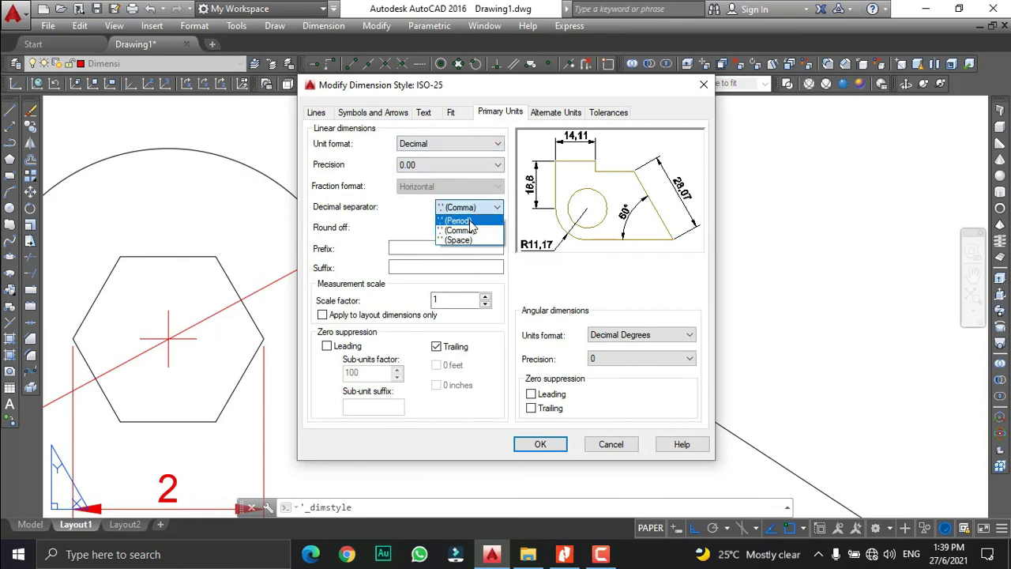
click(466, 221)
click(542, 445)
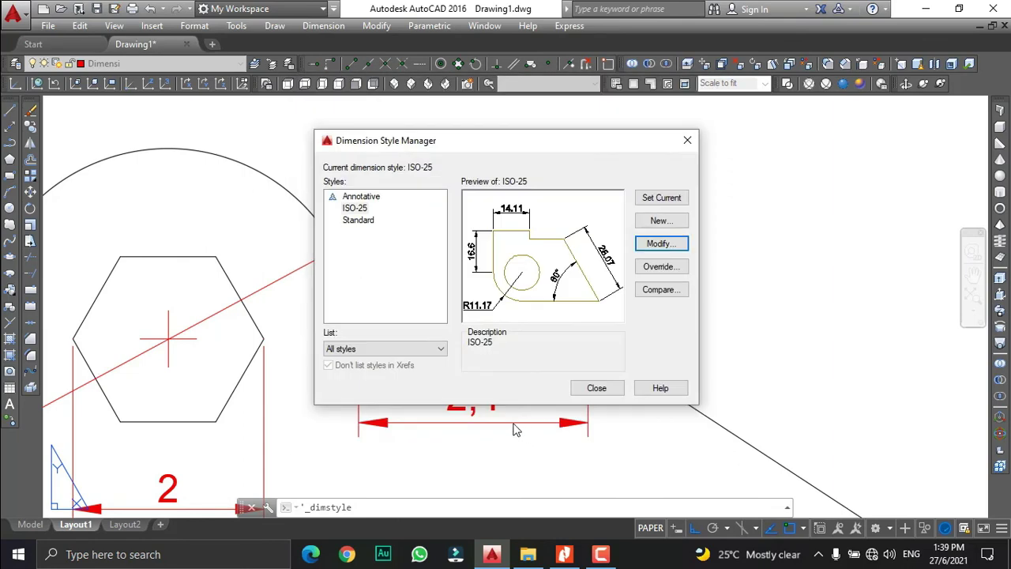
click(597, 388)
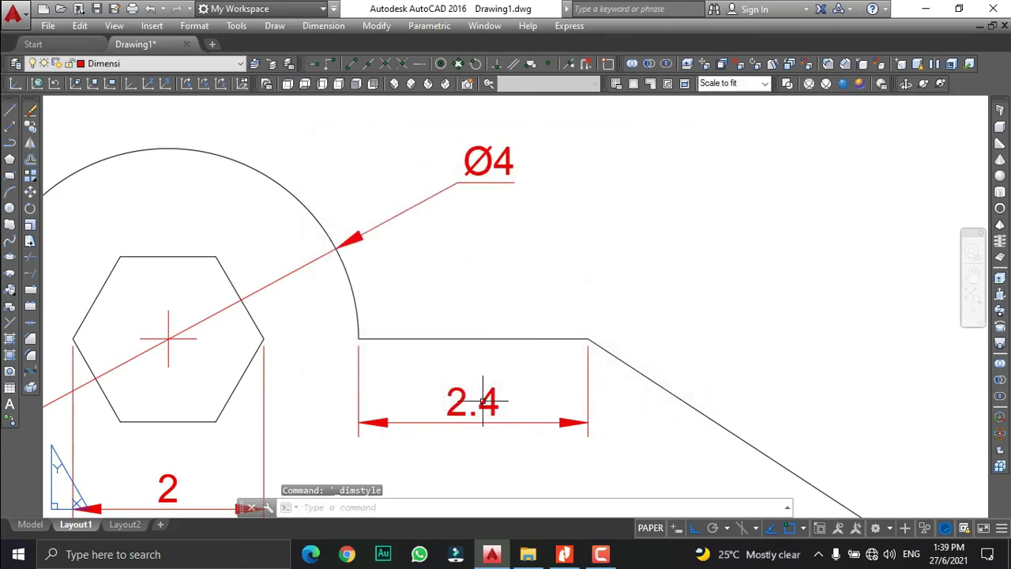
Step: Change the project name (NAMA PROJEK) in the title block to LATIHAN 2 - 2D
scroll(476, 403, down, 1)
scroll(475, 415, up, 1)
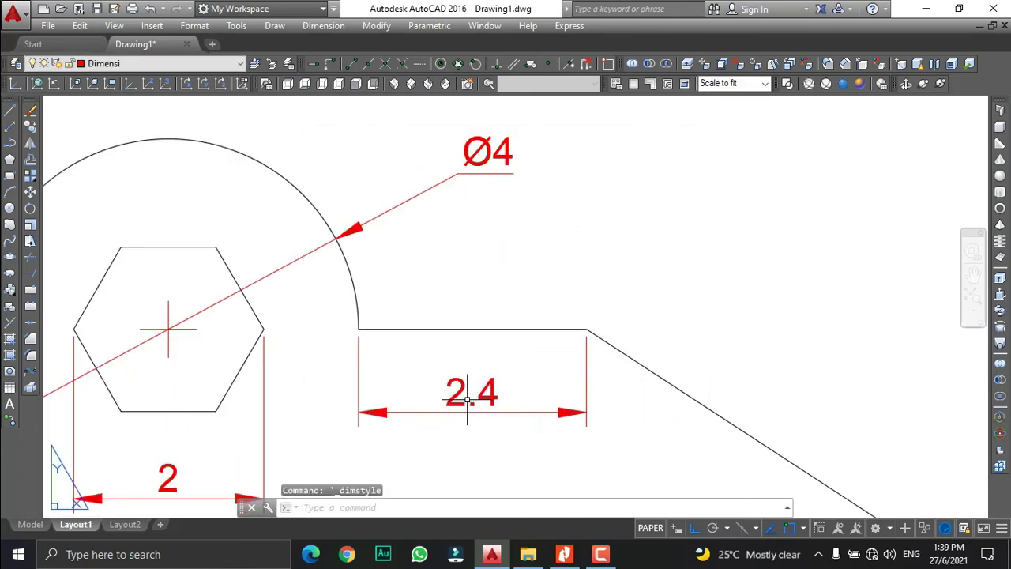
scroll(465, 380, down, 3)
scroll(478, 407, down, 2)
scroll(445, 368, up, 3)
scroll(424, 339, down, 2)
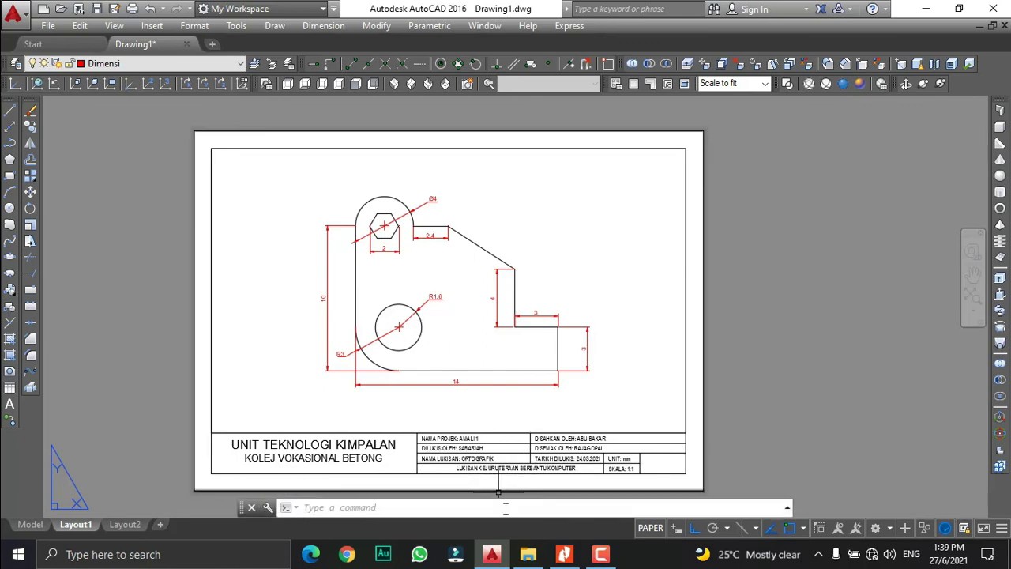
scroll(474, 458, up, 3)
scroll(447, 403, up, 1)
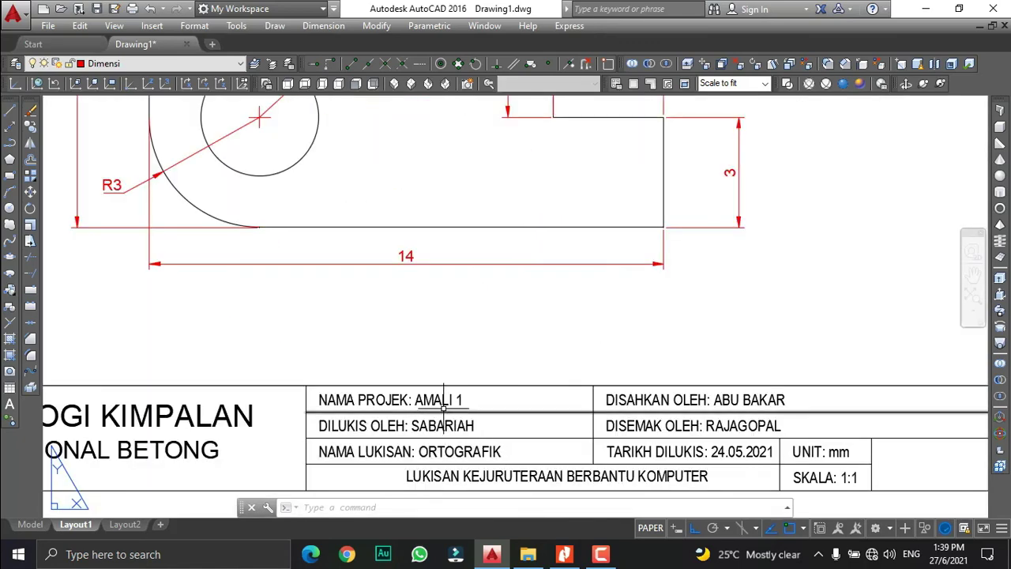
click(444, 401)
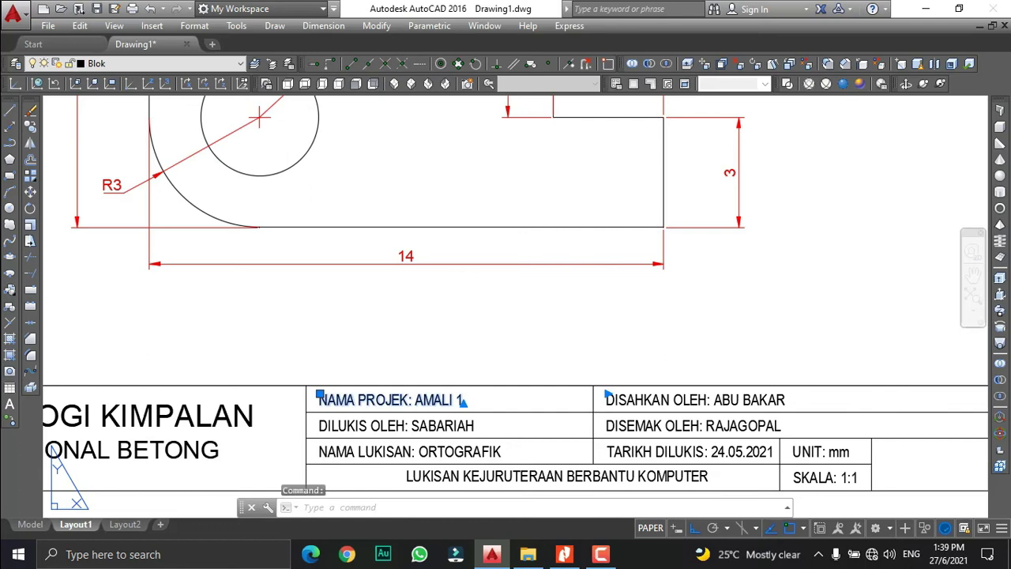
double_click(465, 401)
drag(465, 401, 423, 402)
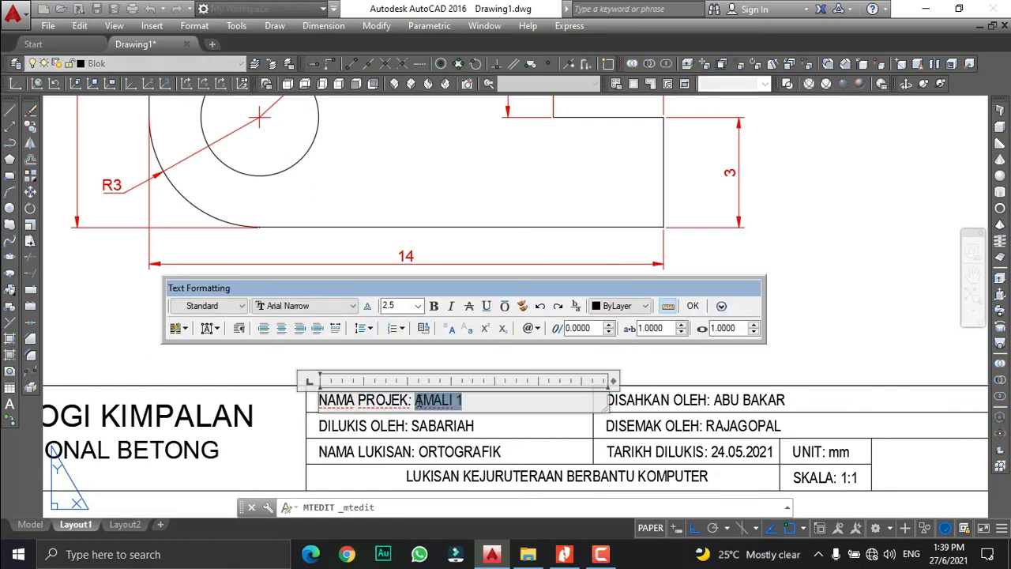
key(BackSpace)
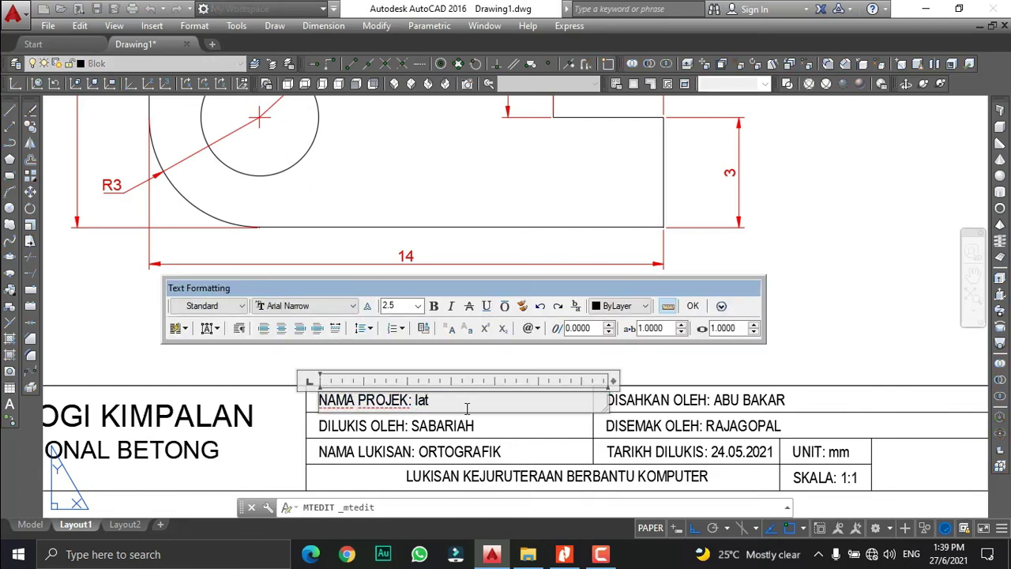
text(LATIHAN 2 - 2D)
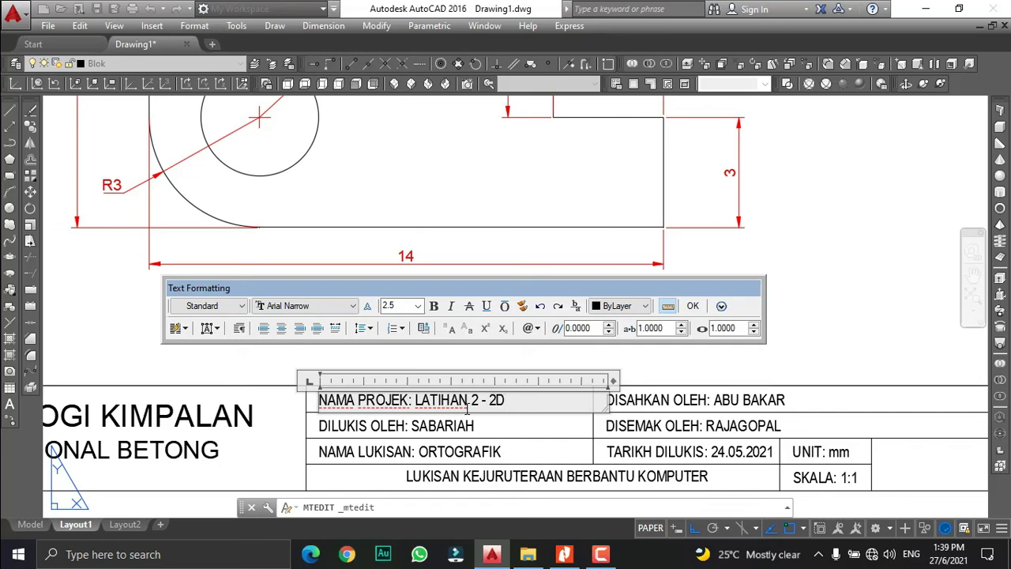
click(693, 306)
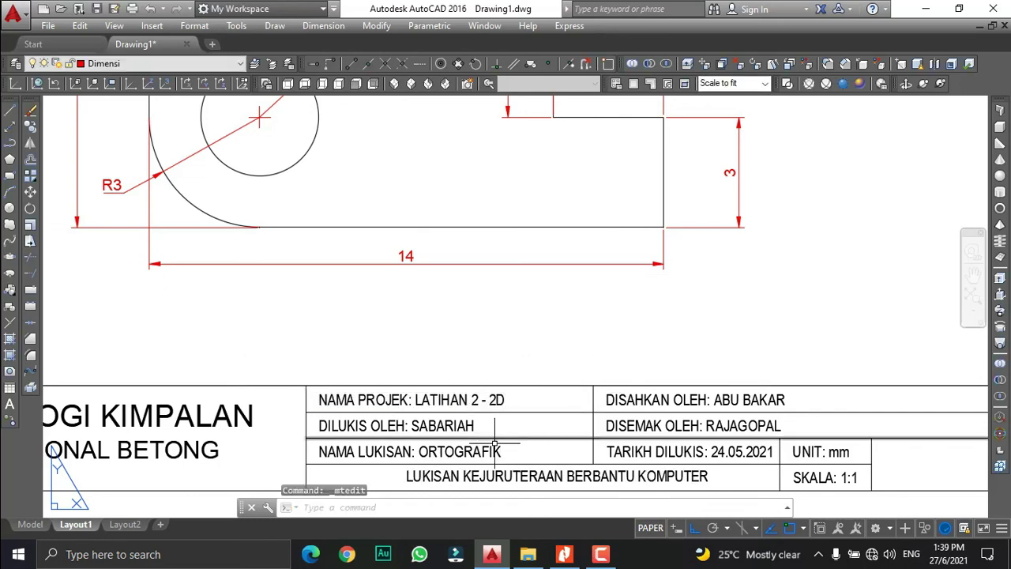
Step: Change the title block's drawing name (NAMA LUKISAN) to GEOMETRI and its scale entry (SKALA) to a dash
click(411, 451)
double_click(466, 452)
drag(502, 451, 419, 451)
text(GE)
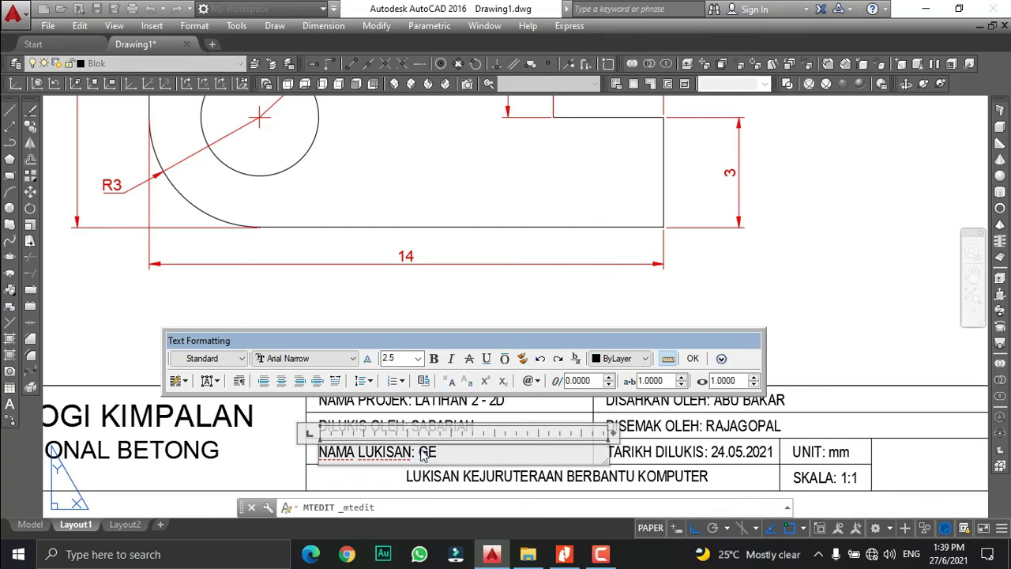
text(OMETRI)
click(693, 358)
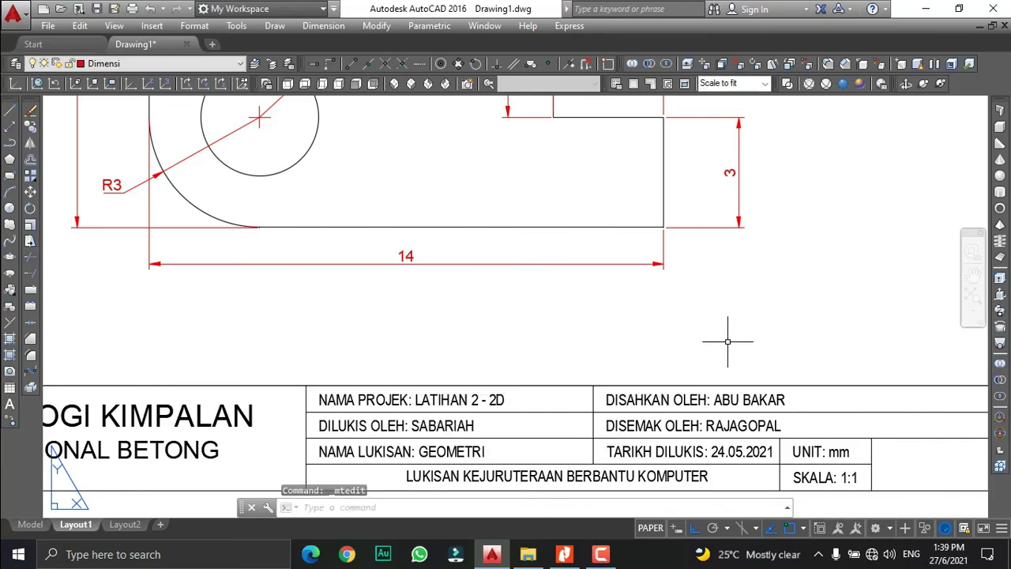
double_click(846, 478)
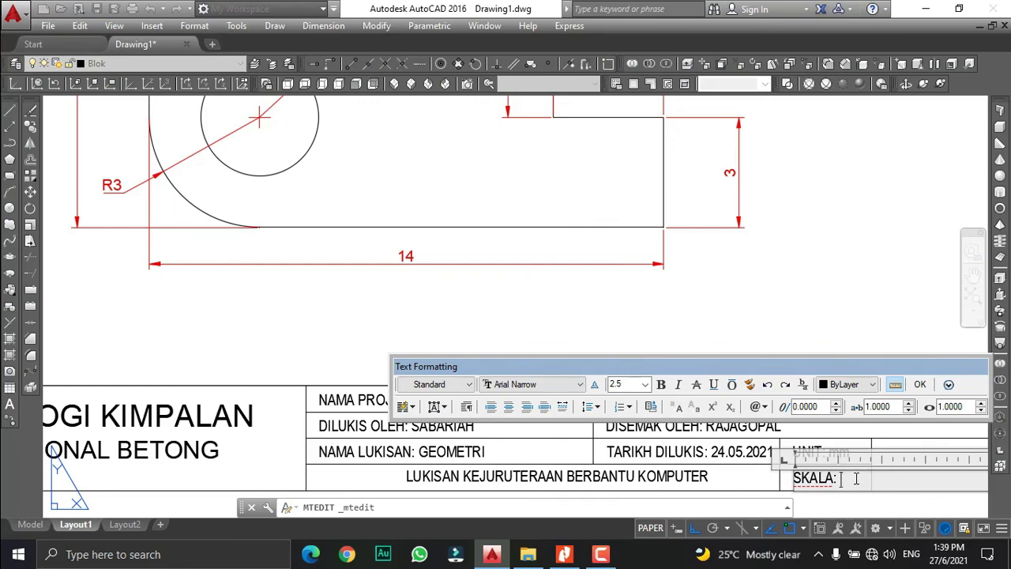
click(921, 384)
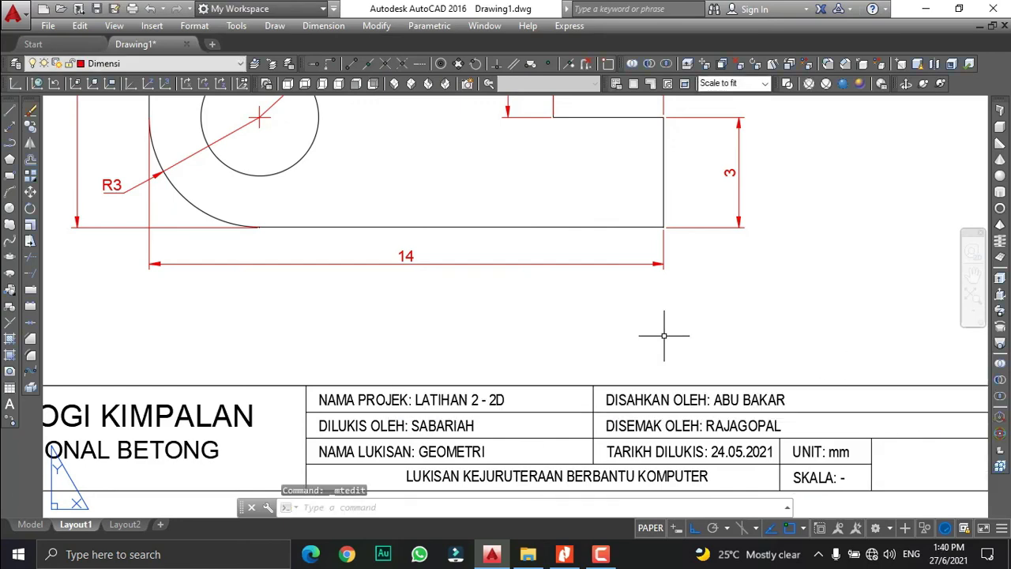
Step: Open the plot settings for Layout1 and preview the full sheet before plotting
scroll(661, 326, down, 2)
scroll(514, 379, down, 4)
scroll(474, 301, up, 2)
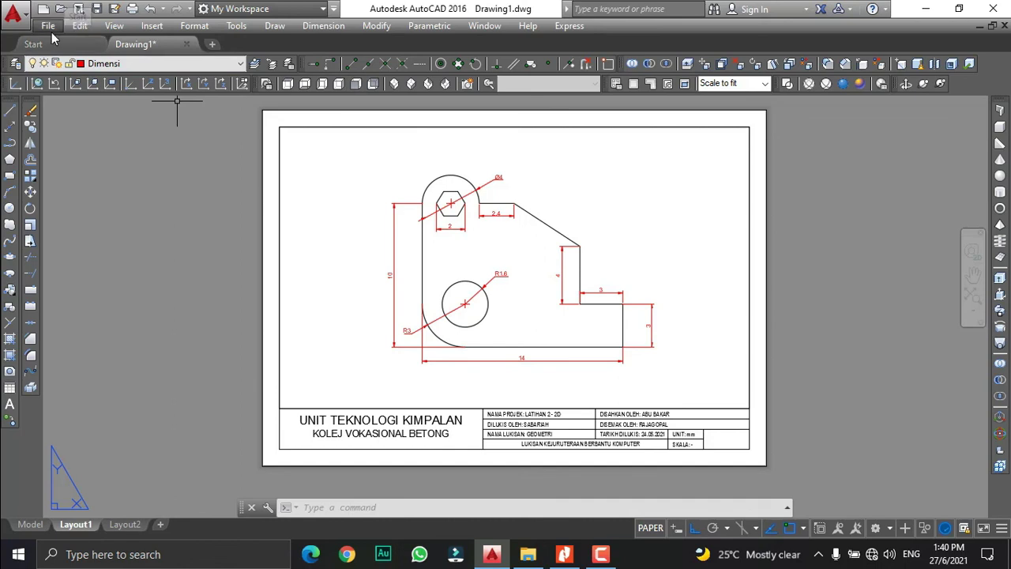
click(26, 17)
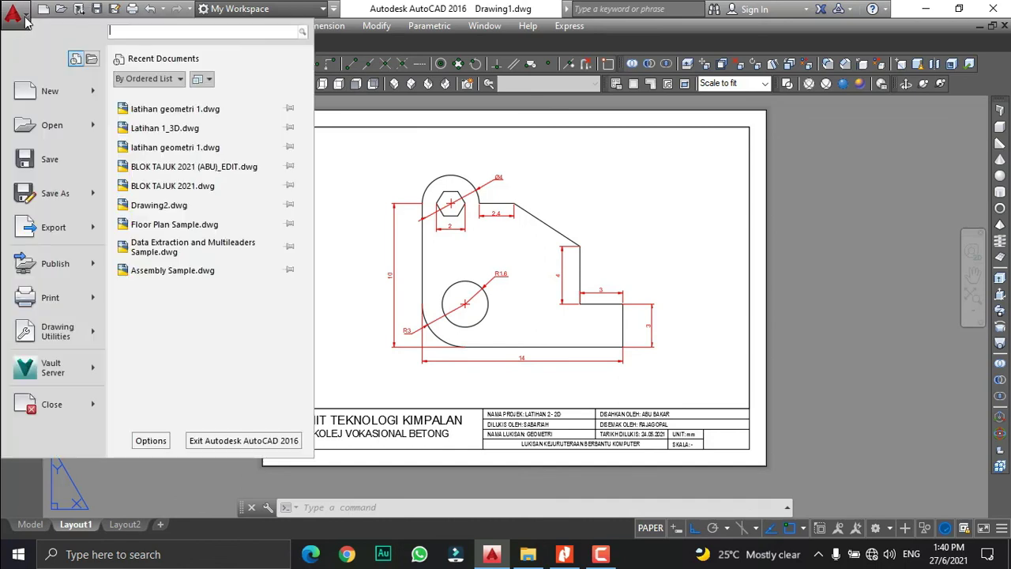
mouse_move(44, 133)
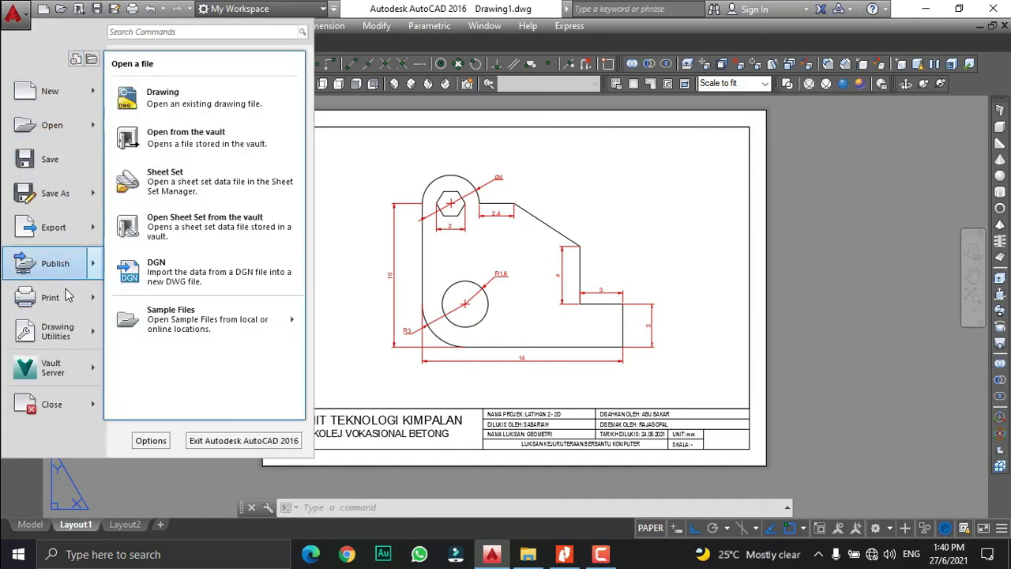
mouse_move(65, 308)
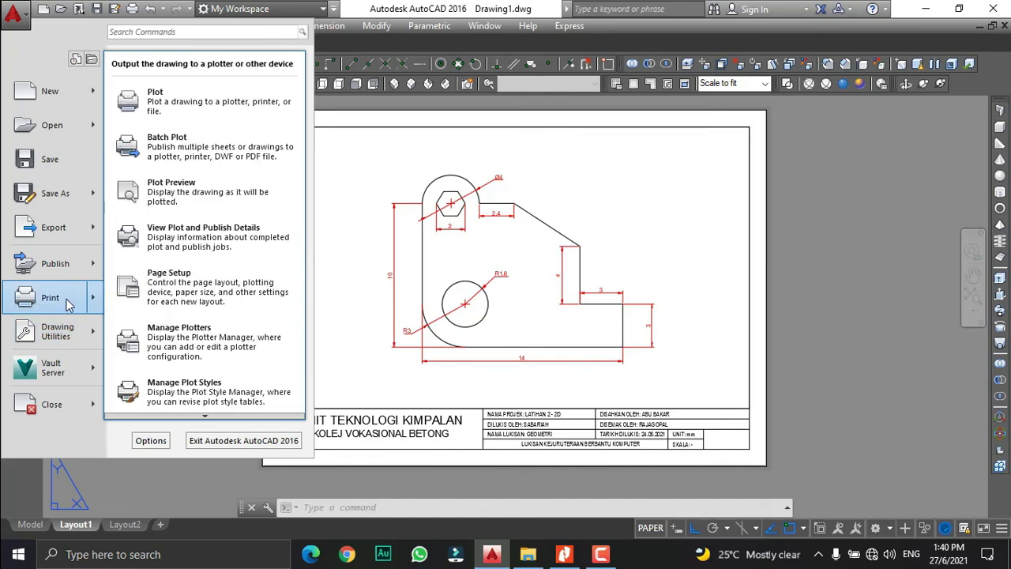
click(21, 24)
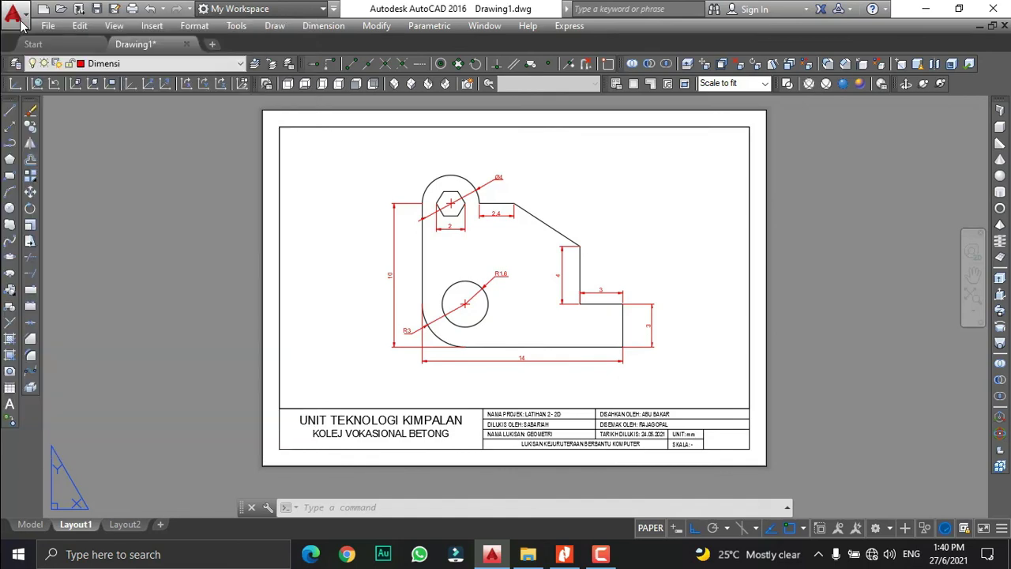
click(21, 24)
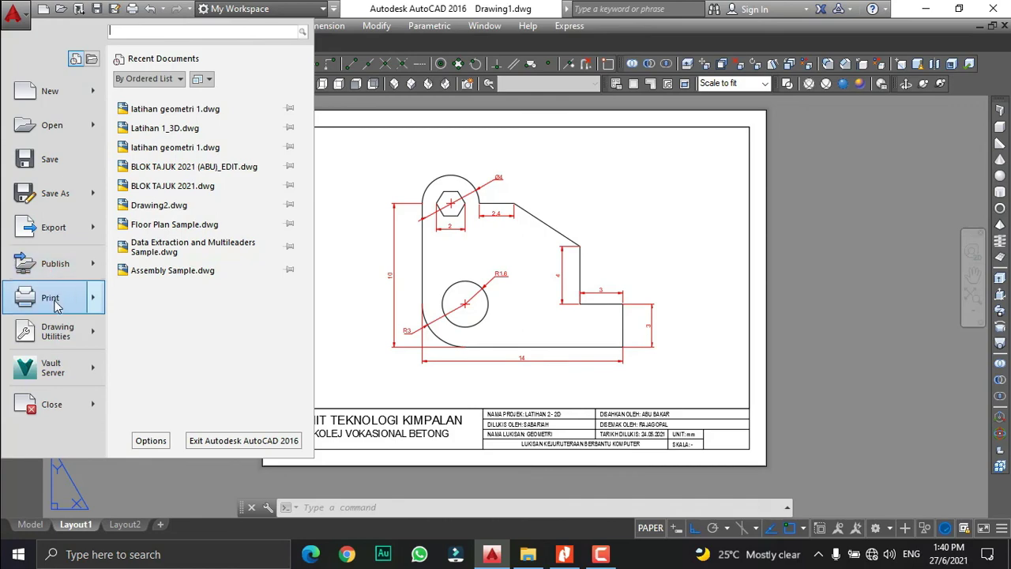
mouse_move(73, 306)
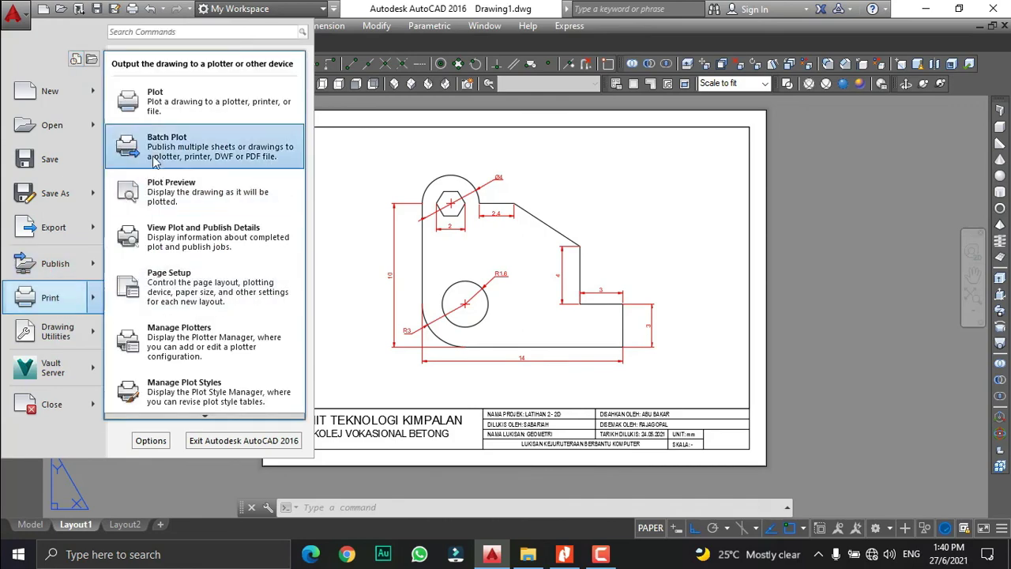
click(162, 107)
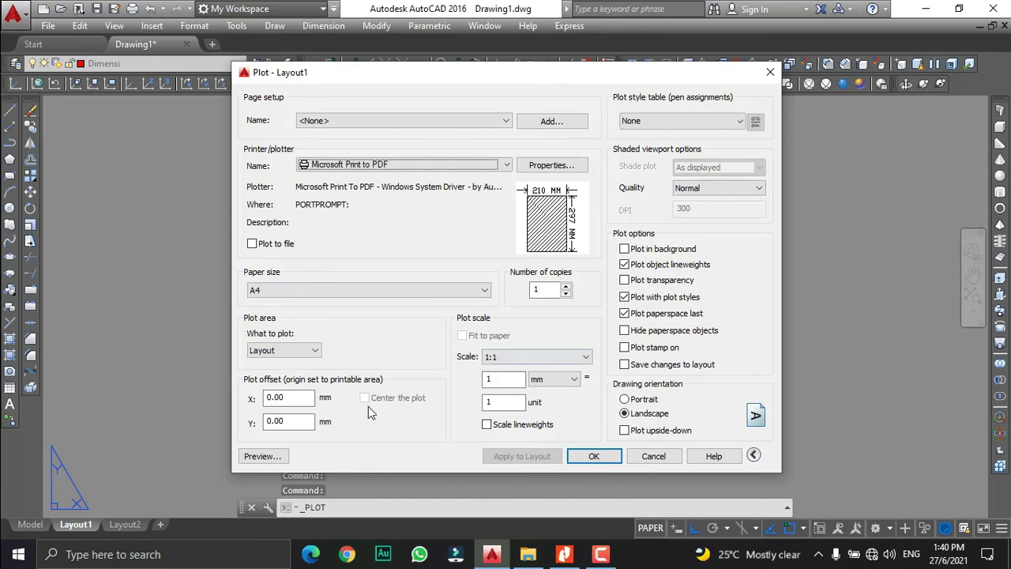
click(276, 457)
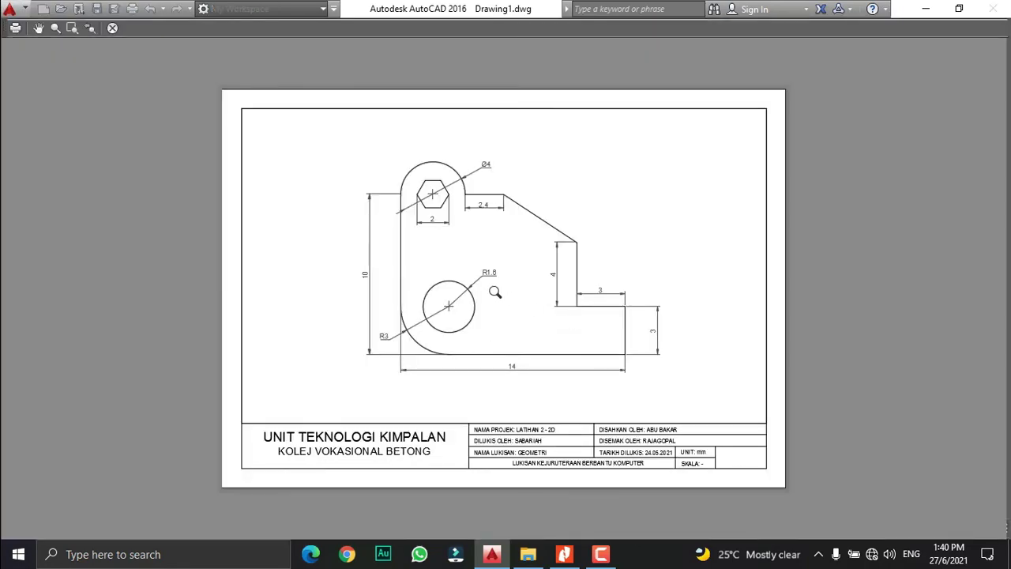
click(113, 28)
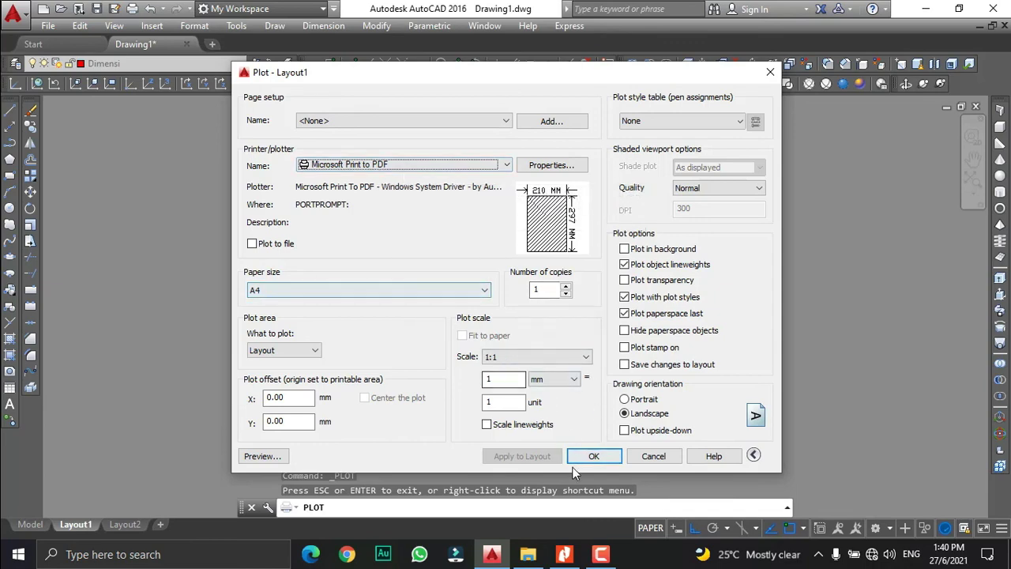
Step: Plot Layout1 to a PDF file named LATIHAN 2 - 2D
click(593, 456)
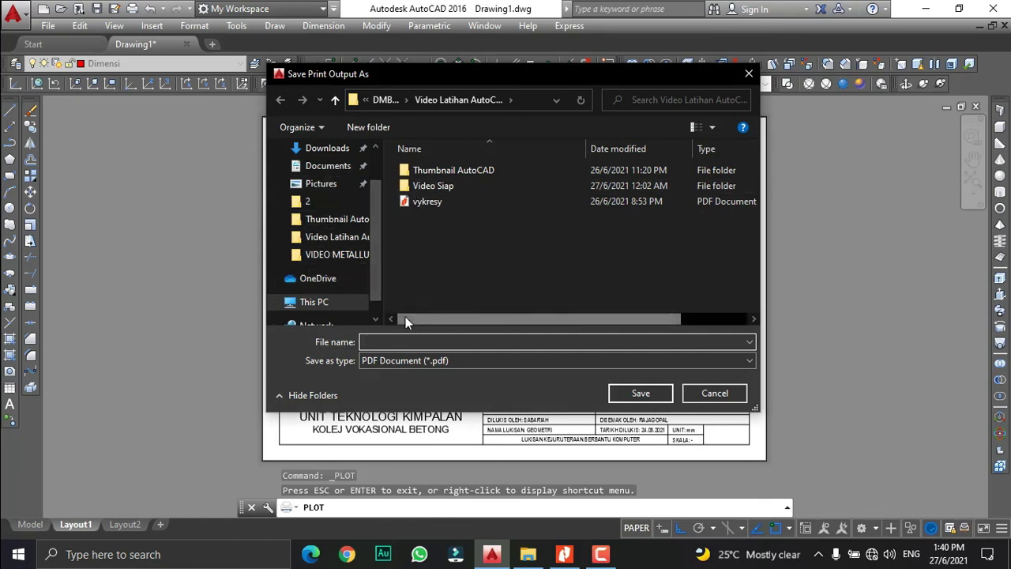
text(LATIHAN 2 - 2D)
click(629, 393)
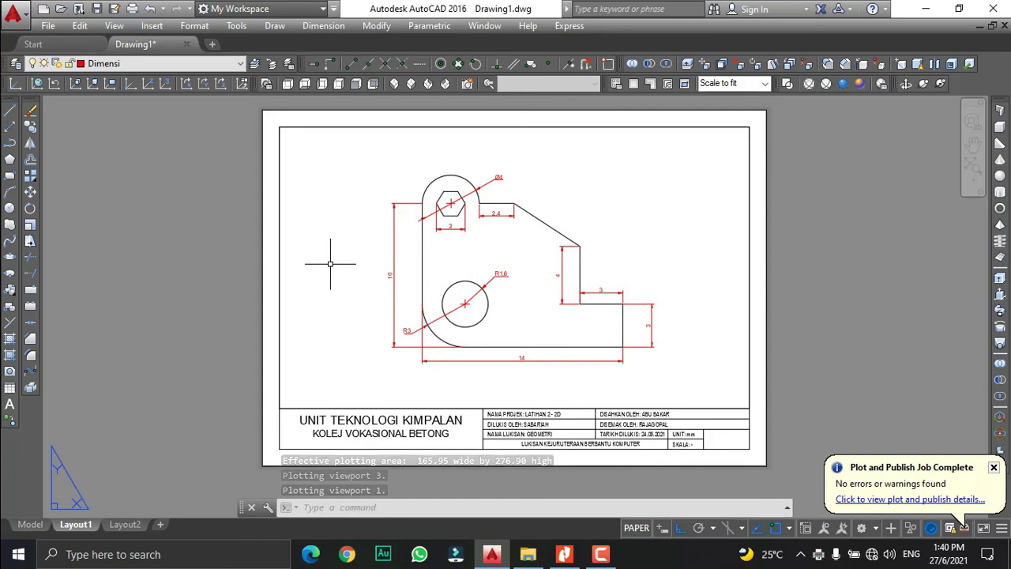
Step: Save the drawing to the Desktop under the file name LATIHAN 2 2D
click(97, 8)
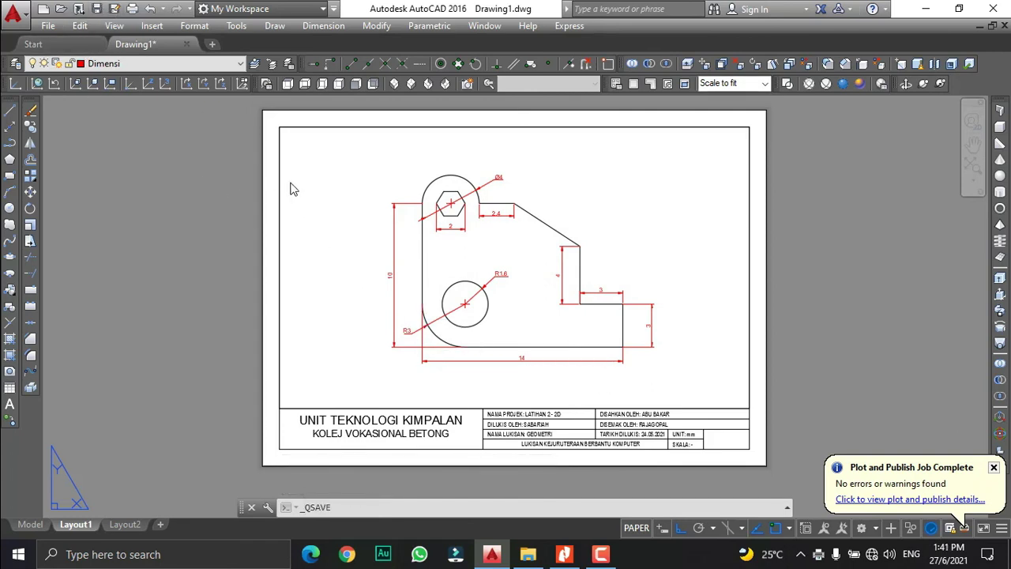
click(314, 324)
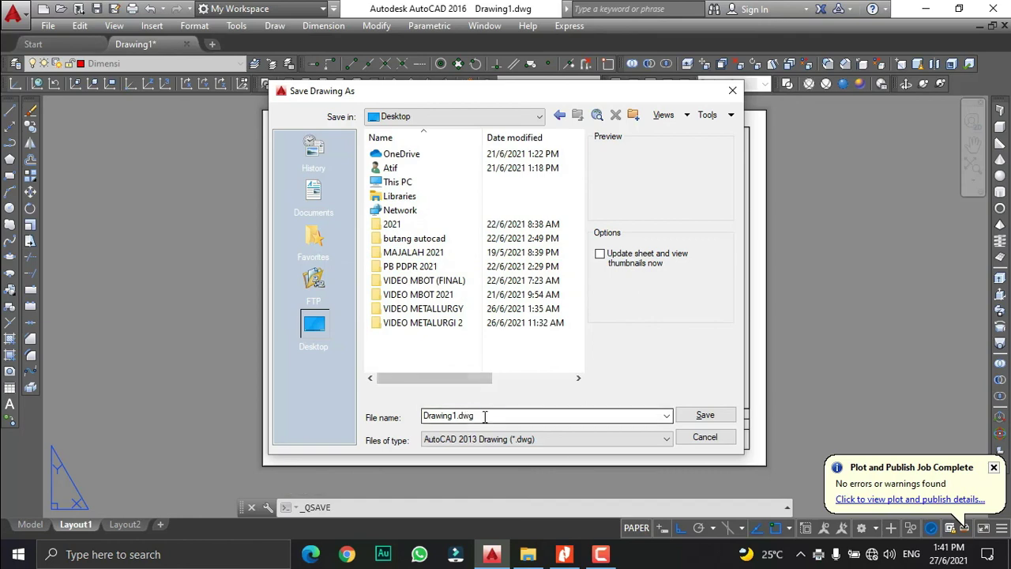
key(Tab)
text(LATIHAN 2 2D)
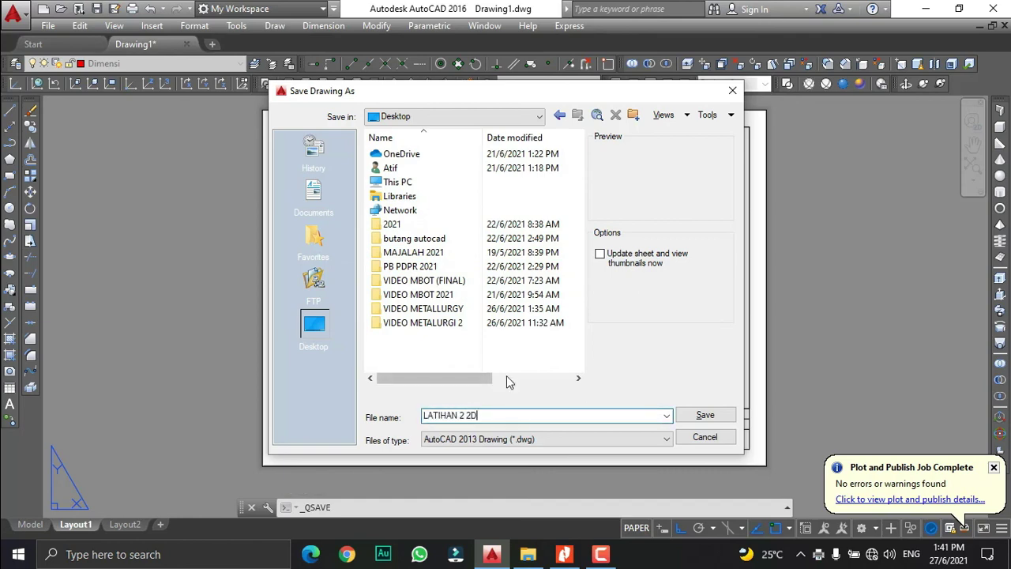
key(Return)
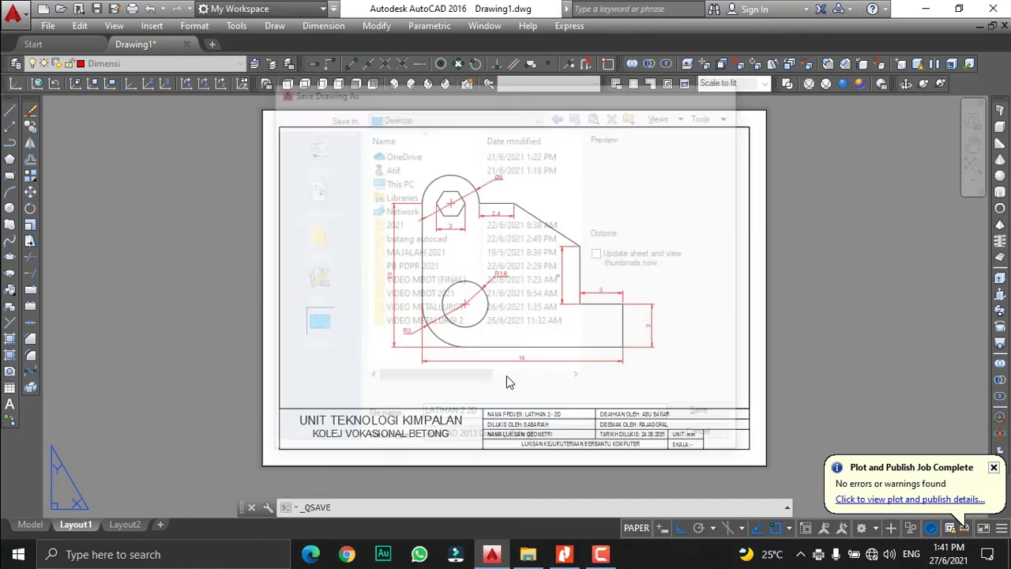
Step: Switch to File Explorer, check the whole sheet of the plotted LATIHAN 2 - 2D PDF, and close all PDF viewer tabs
click(531, 552)
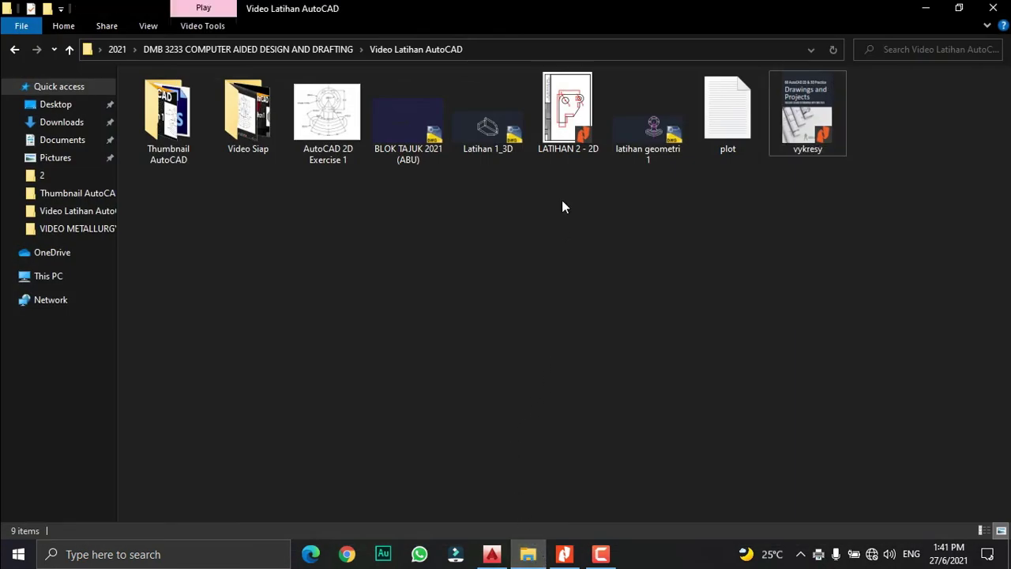
click(574, 142)
key(Return)
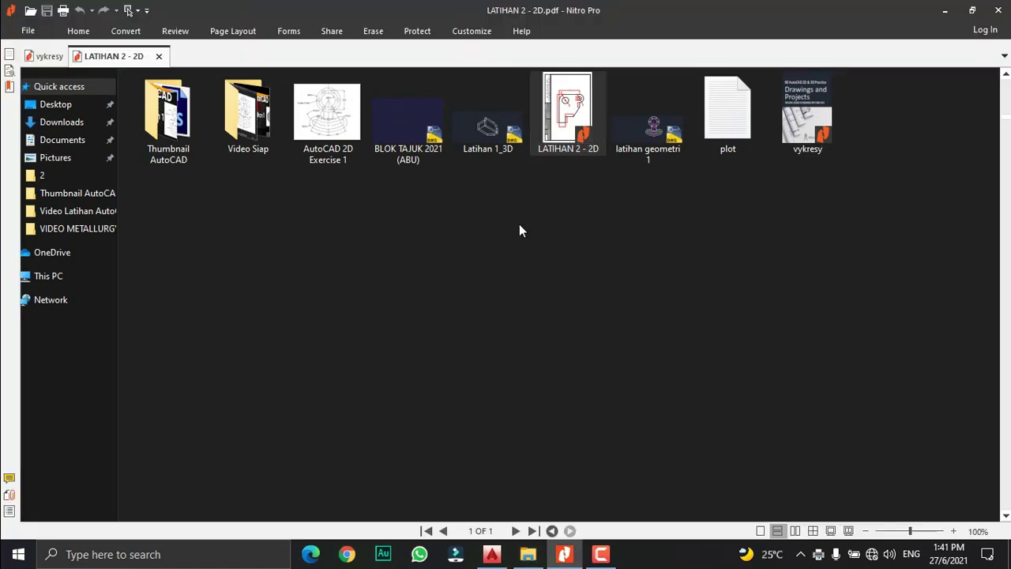
scroll(423, 284, down, 3)
scroll(422, 286, down, 5)
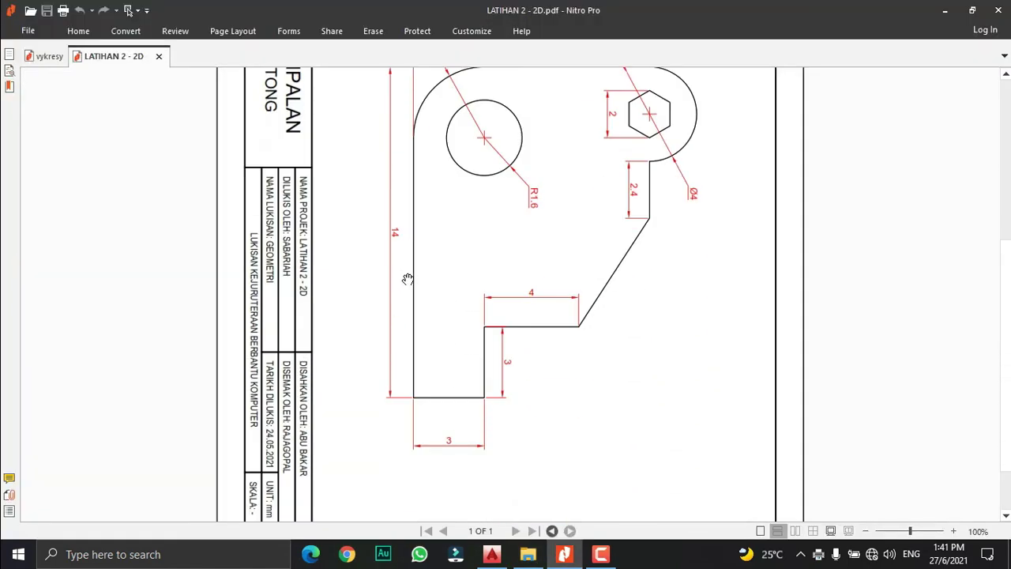
scroll(406, 273, up, 7)
scroll(418, 249, up, 2)
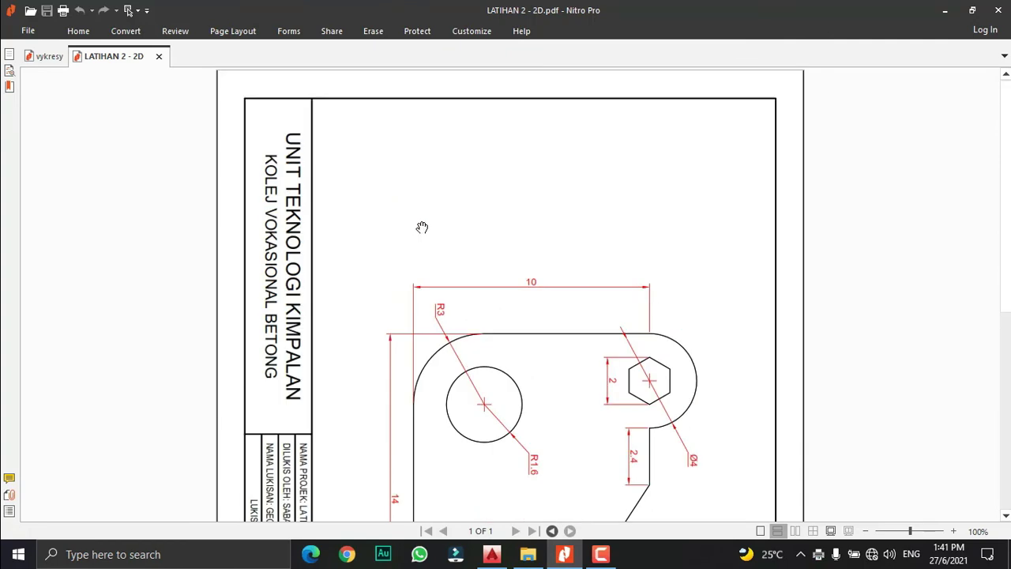
scroll(422, 227, down, 9)
scroll(491, 355, up, 1)
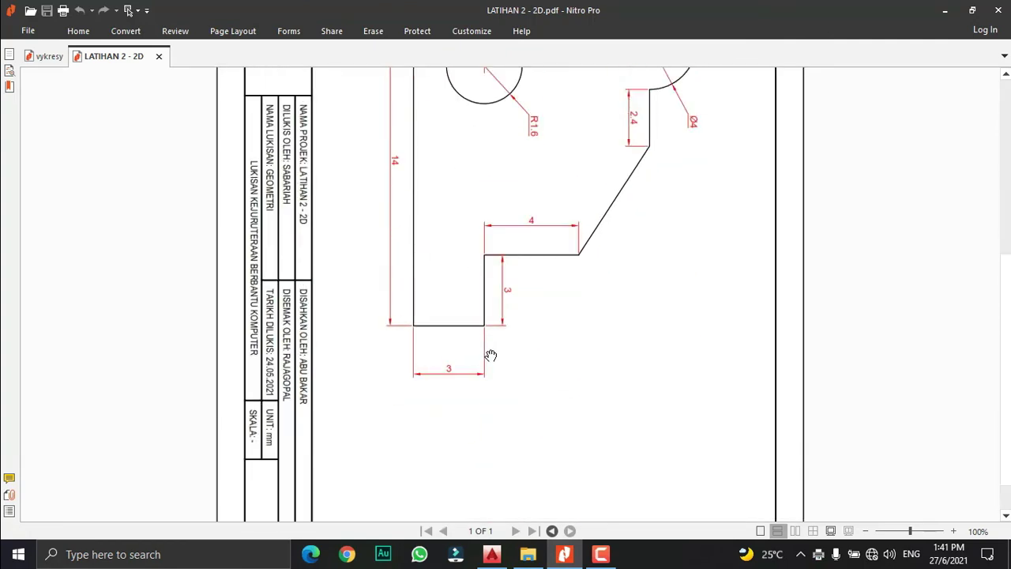
scroll(490, 356, up, 6)
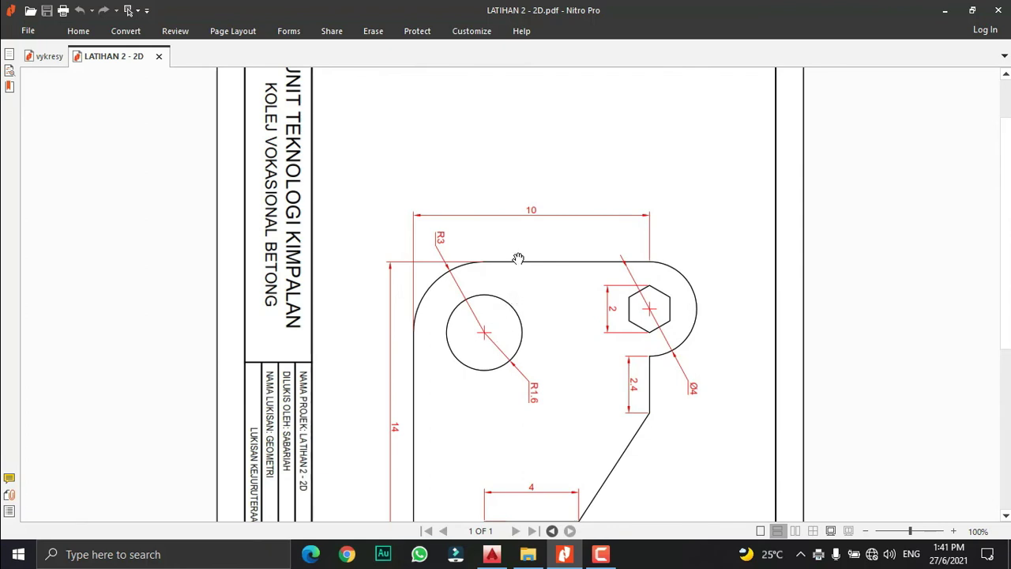
click(998, 10)
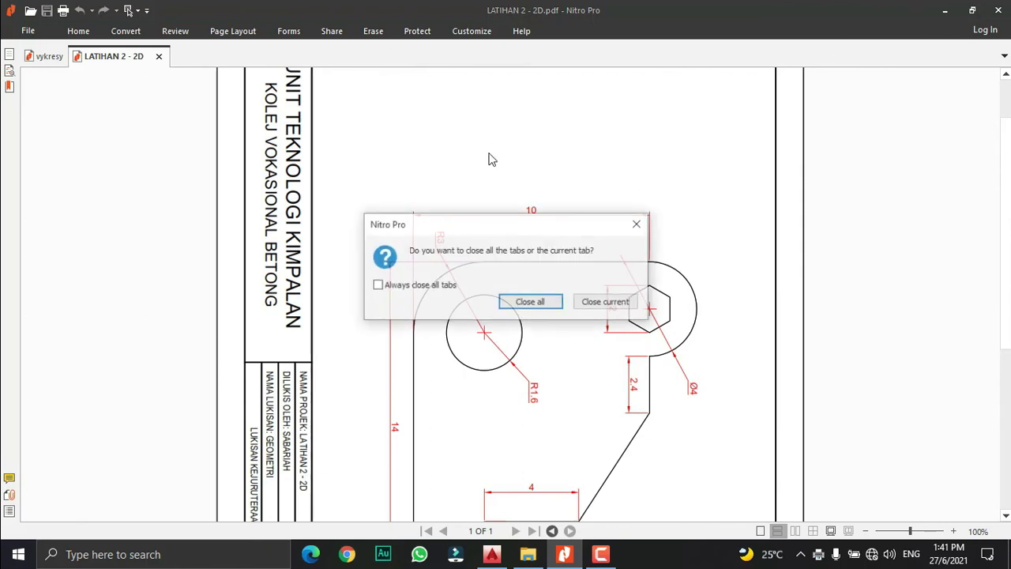
click(543, 305)
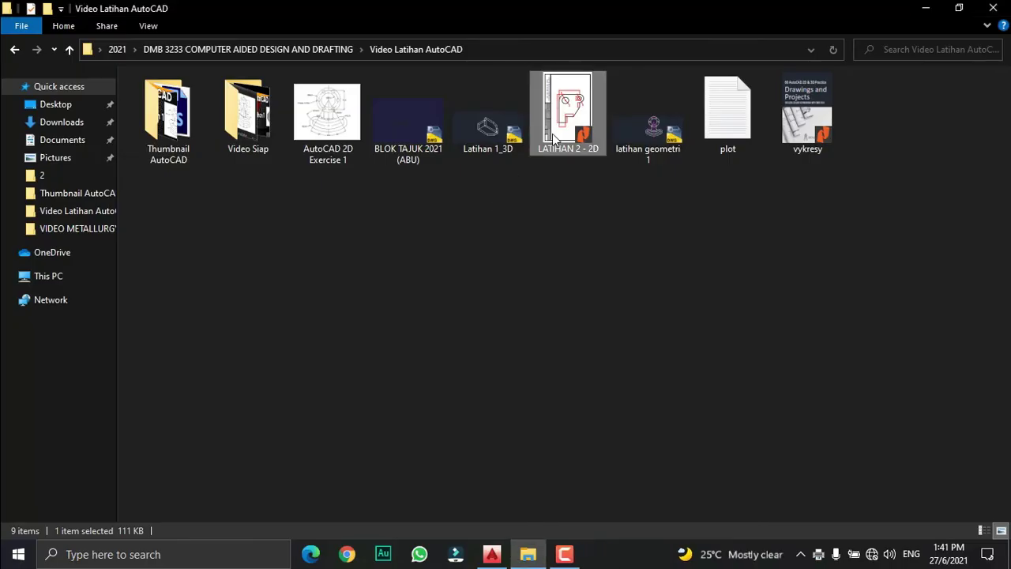
right_click(554, 133)
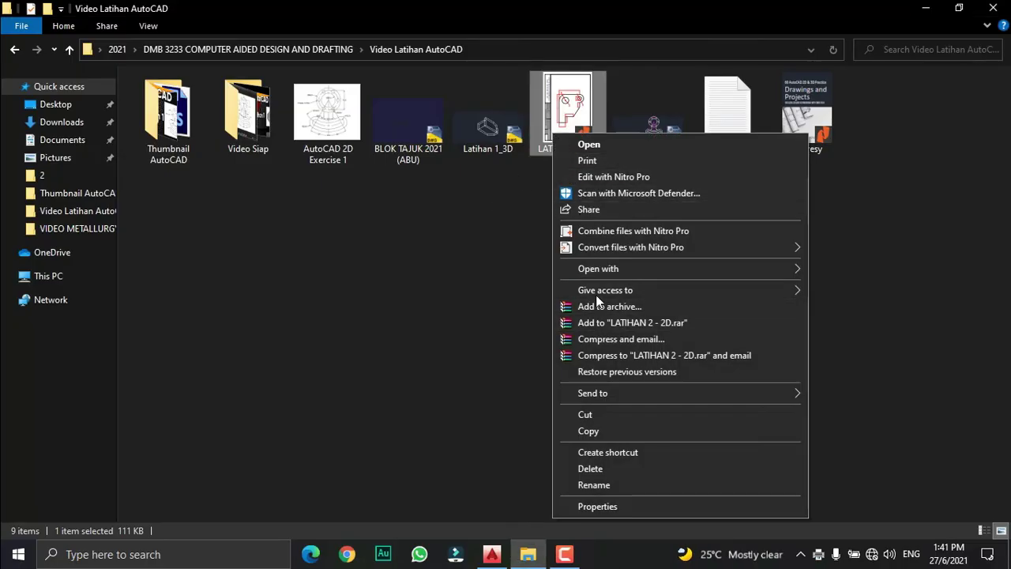
mouse_move(605, 269)
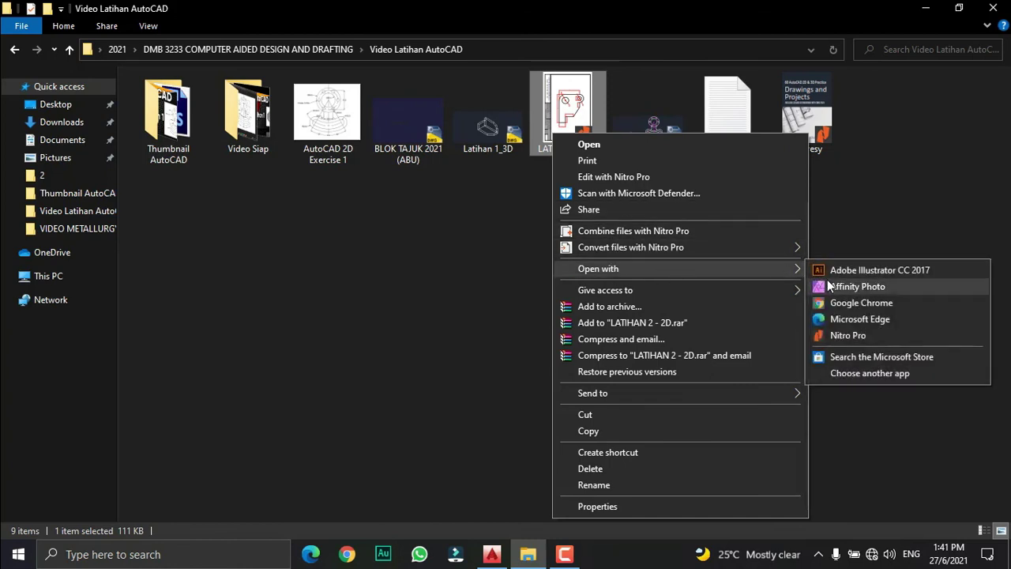
click(353, 271)
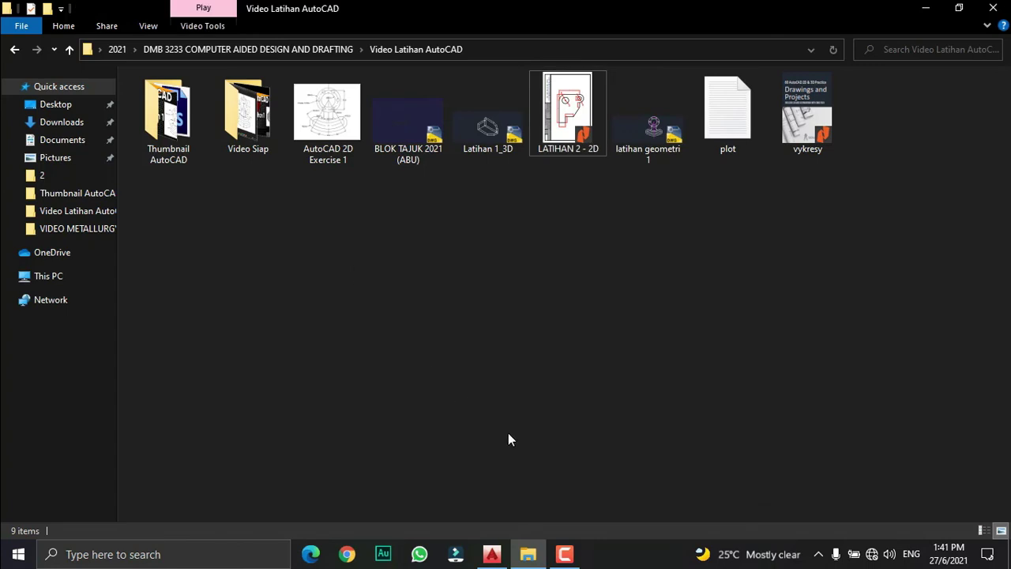
Step: Switch back to the LATIHAN 2 2D drawing in AutoCAD
click(491, 553)
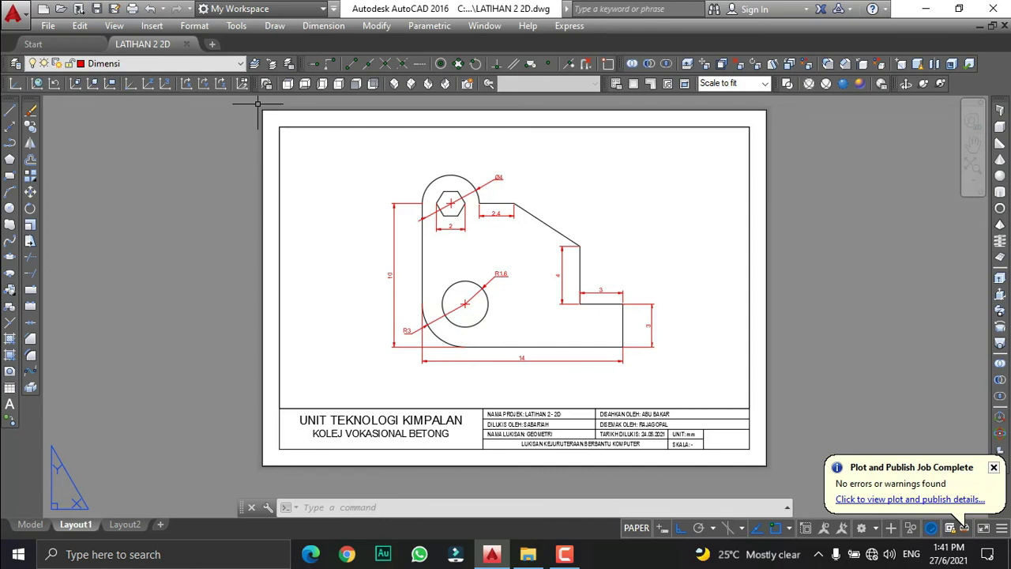
click(567, 558)
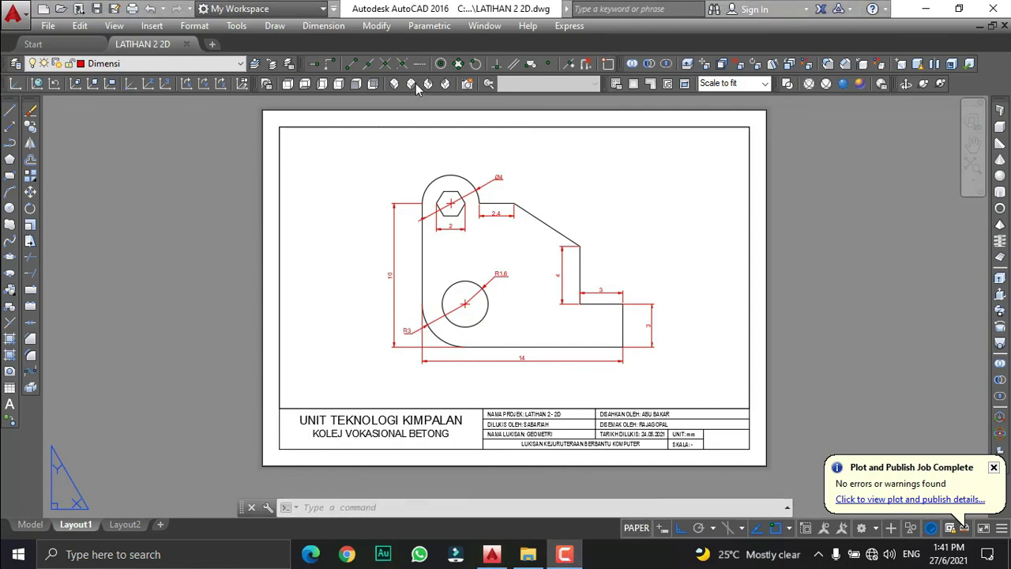